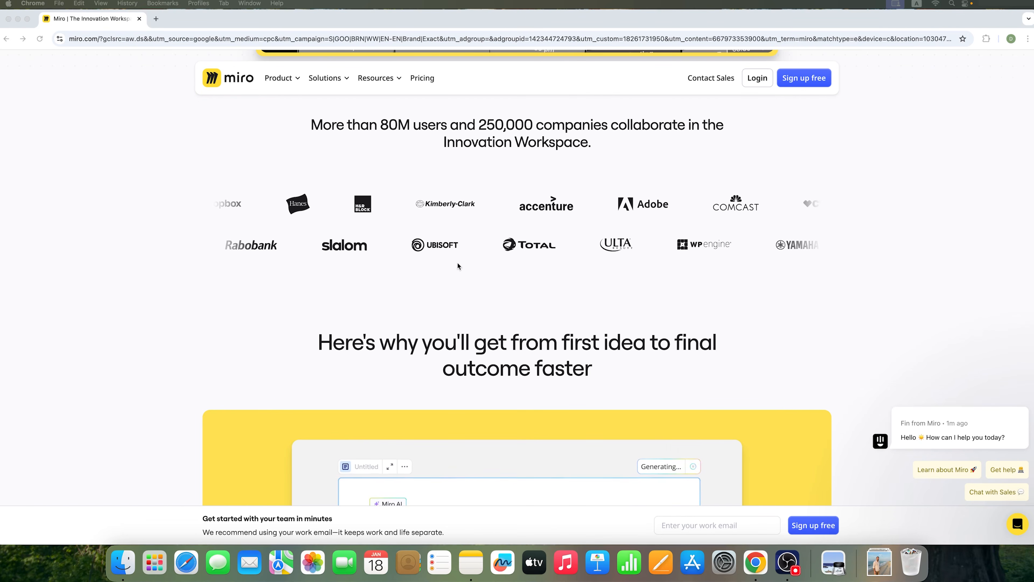
Step: Look through the Miro home page's customer logos, feature overview, Miro AI and customer story sections
scroll(460, 265, "down", 3)
scroll(461, 264, "down", 20)
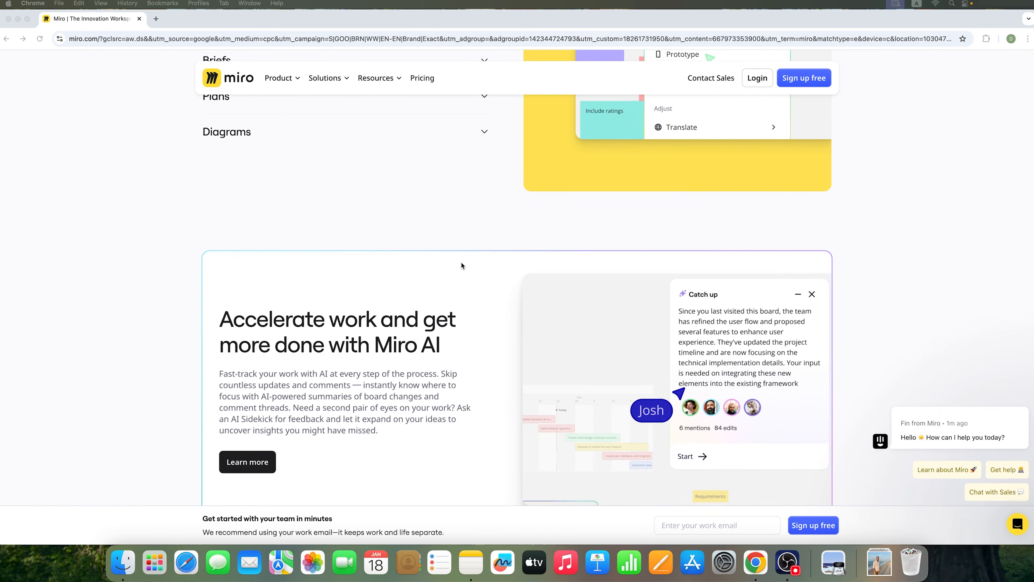
scroll(462, 267, "up", 8)
scroll(588, 291, "down", 17)
scroll(589, 293, "down", 20)
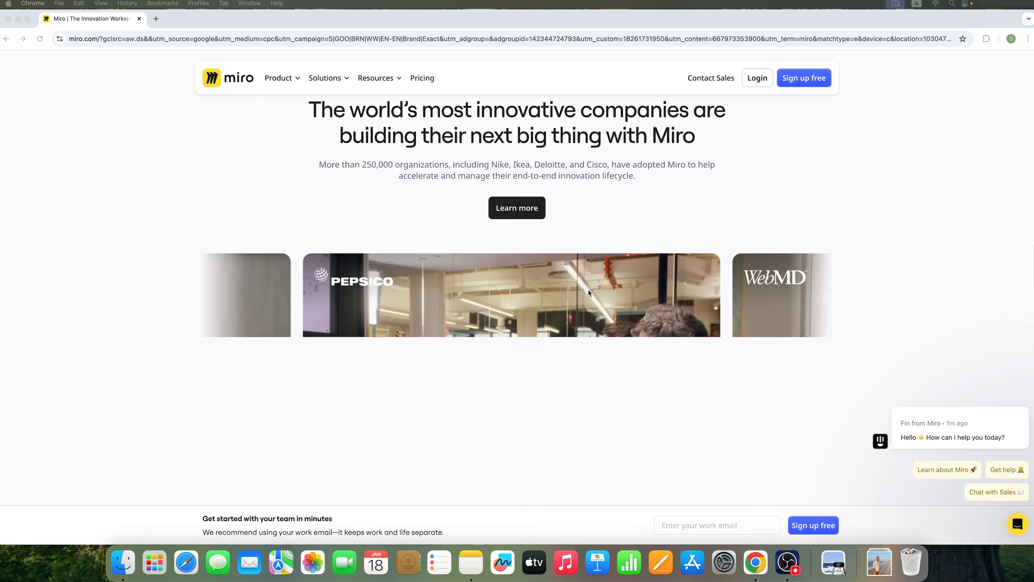
scroll(588, 284, "up", 20)
scroll(587, 284, "up", 10)
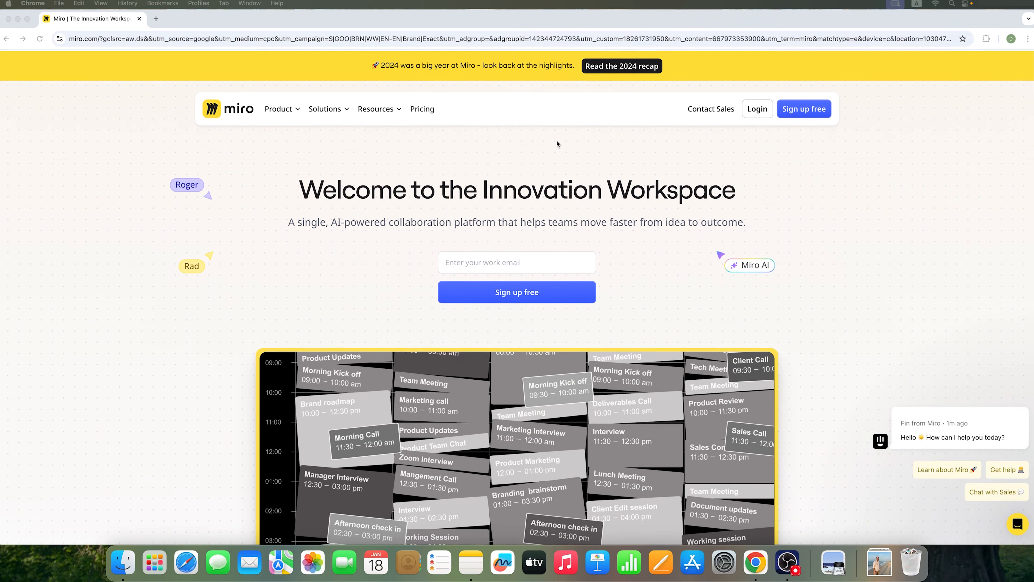
Step: Open the pricing page and examine the Free plan's features, including boards, Talktracks, templates, integrations and AI credits
left_click(420, 109)
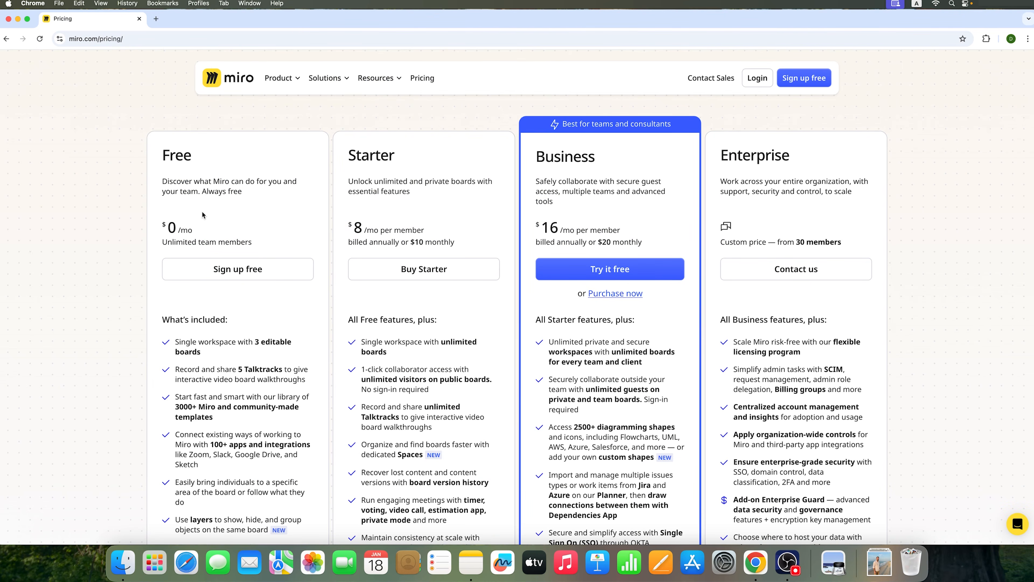
scroll(224, 229, "down", 3)
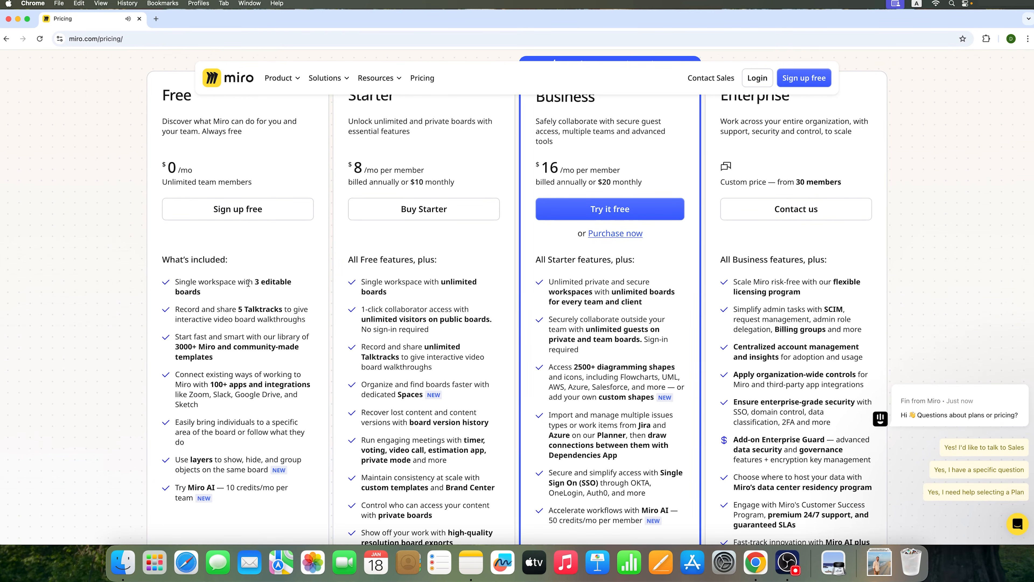
left_click_drag(248, 283, 286, 290)
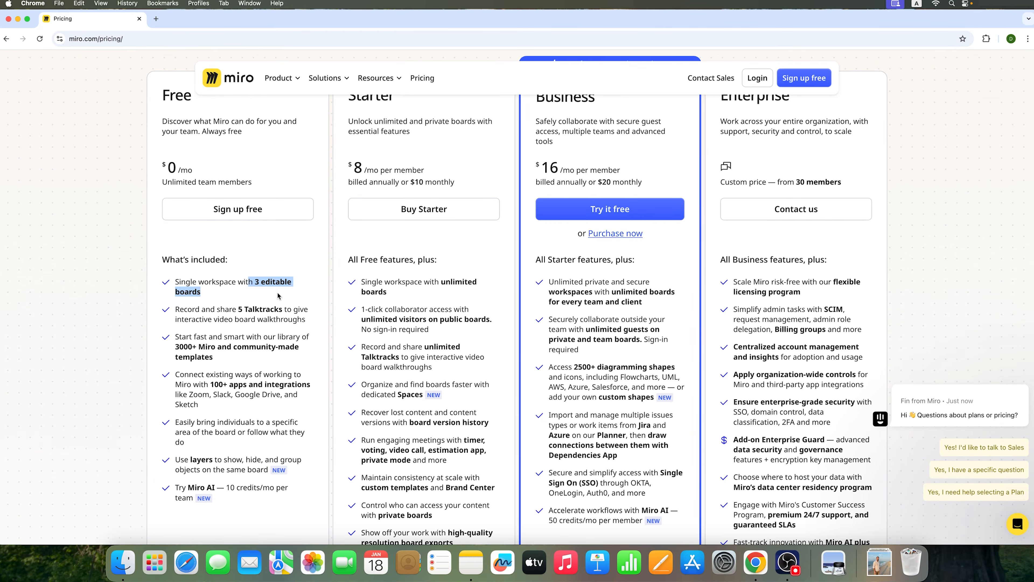
left_click_drag(188, 308, 282, 308)
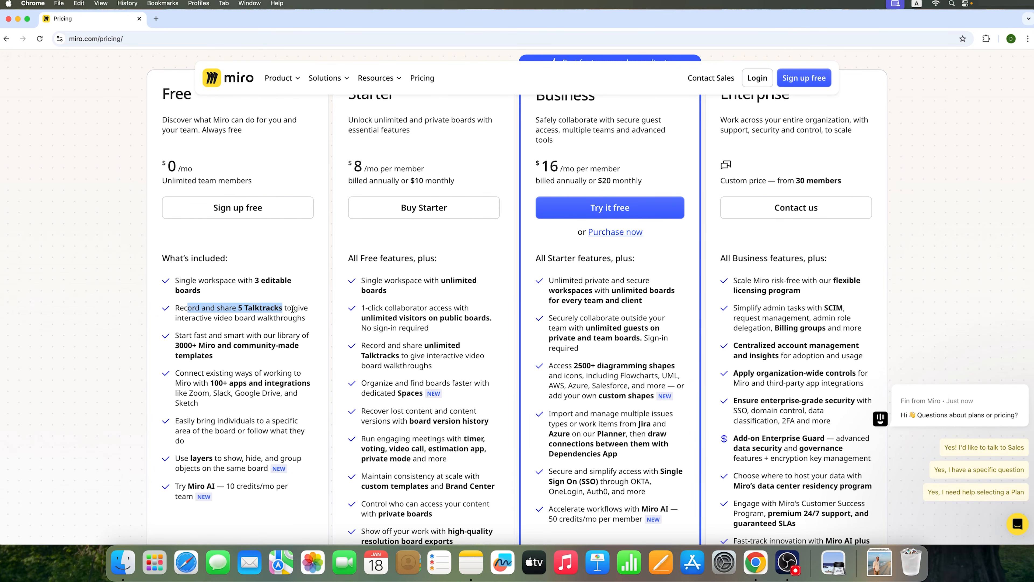
scroll(294, 311, "down", 2)
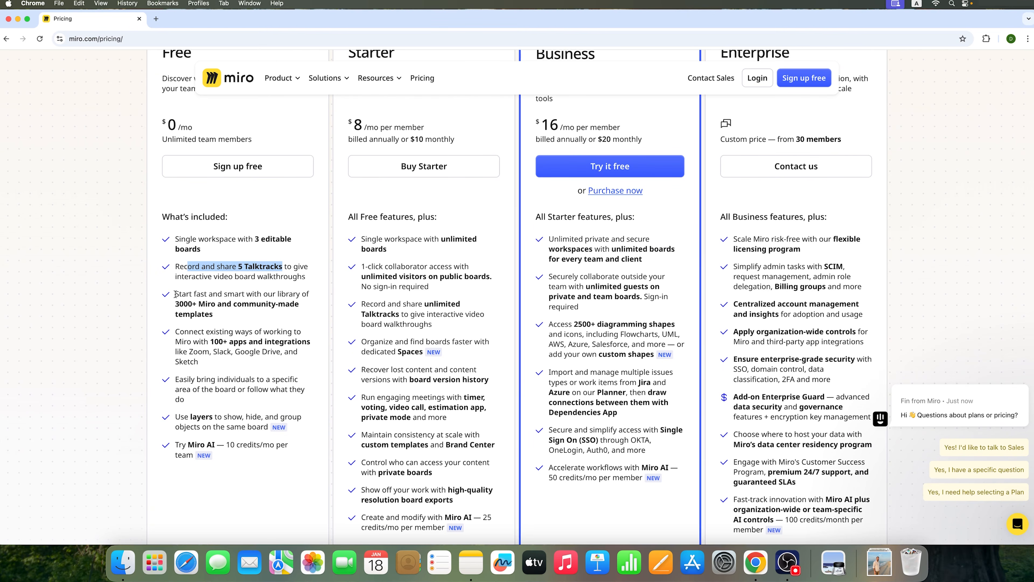
left_click_drag(175, 294, 225, 320)
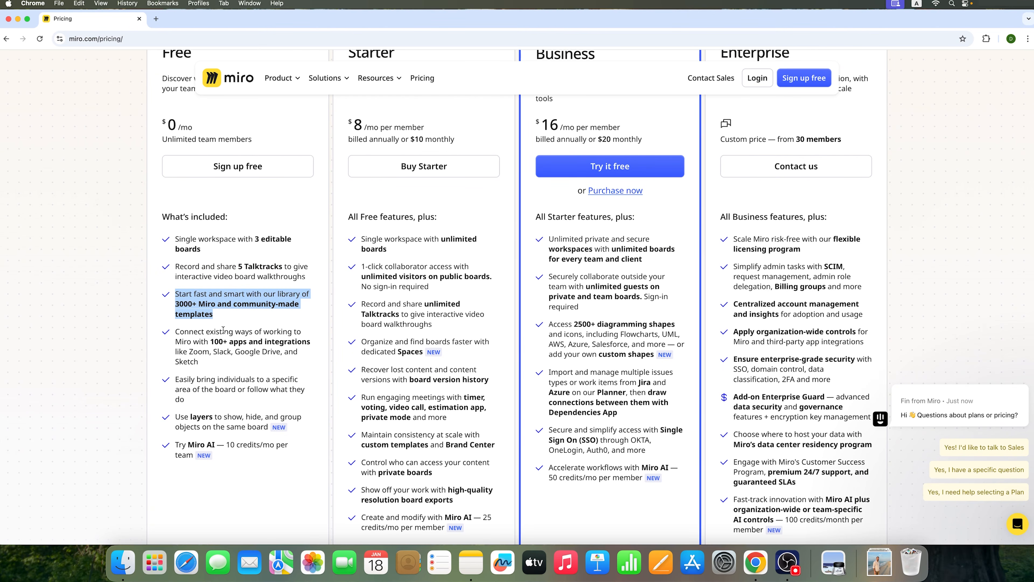
scroll(231, 333, "down", 1)
mouse_move(180, 324)
left_mouse_down()
mouse_move(301, 340)
mouse_move(226, 361)
left_mouse_up()
scroll(244, 349, "up", 2)
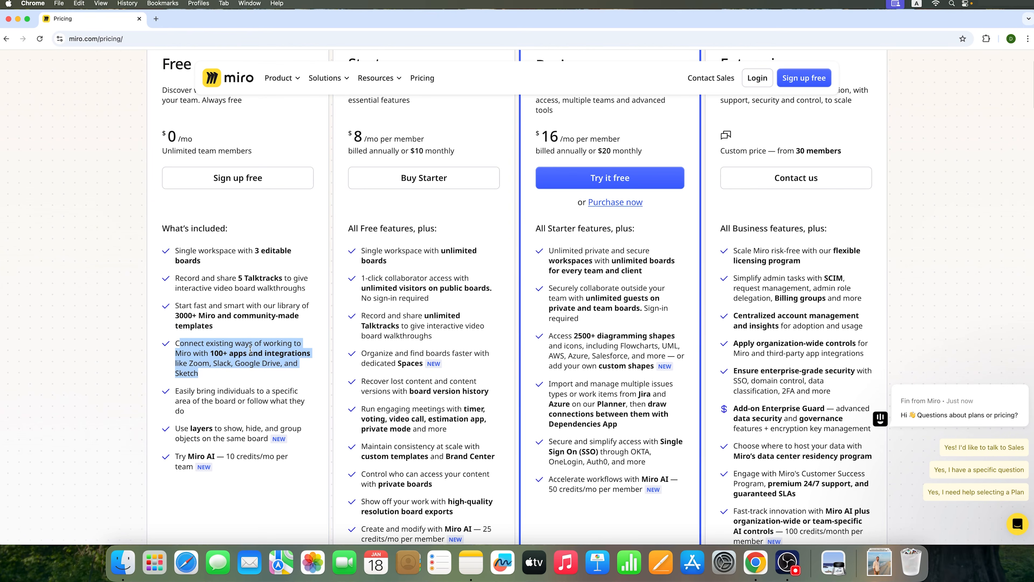
mouse_move(176, 391)
left_mouse_down()
mouse_move(185, 412)
mouse_move(230, 440)
mouse_move(287, 440)
left_mouse_up()
left_click_drag(176, 456, 265, 471)
scroll(276, 424, "up", 2)
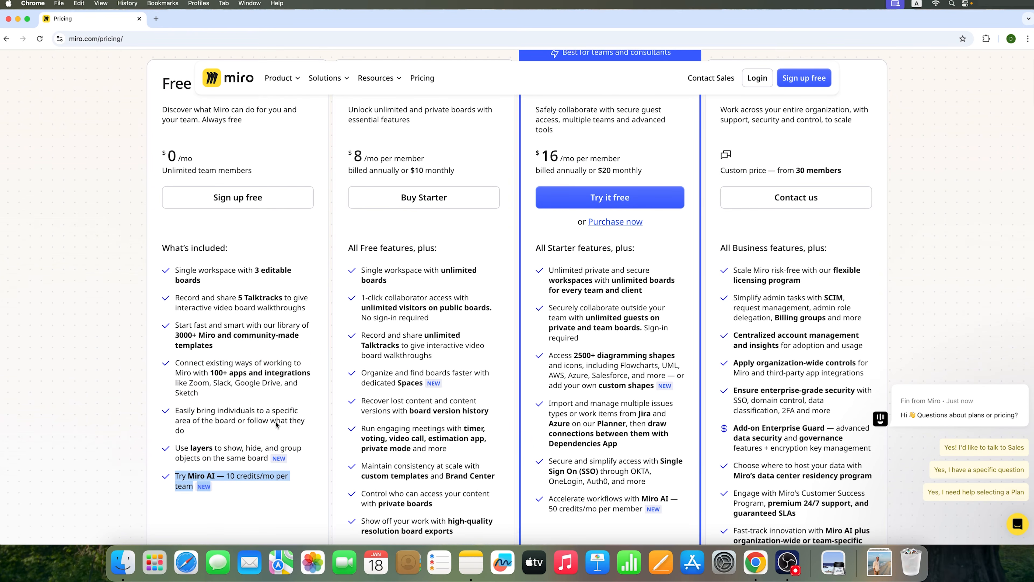
scroll(264, 408, "up", 3)
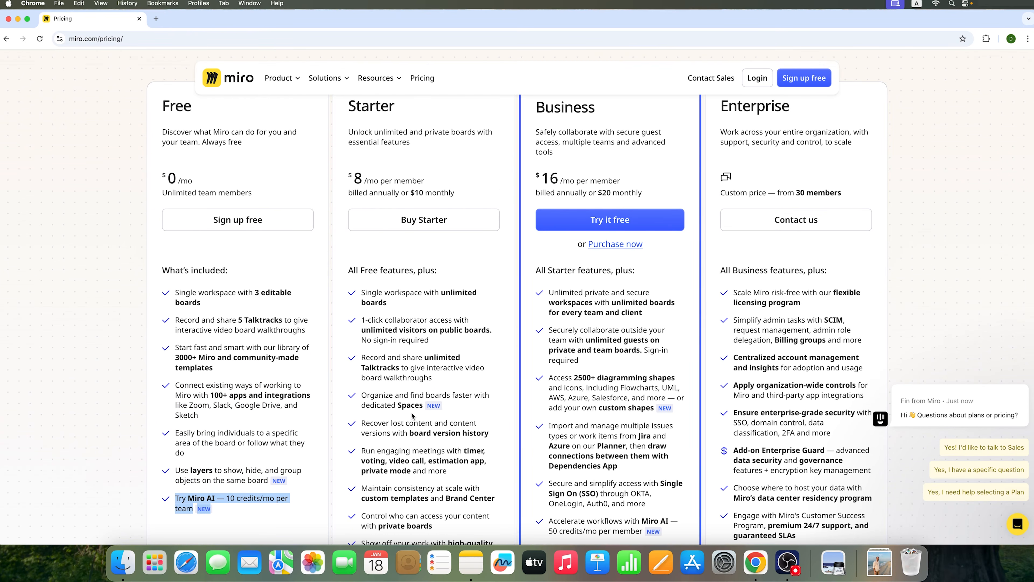
Step: Compare the features and board limits of the Starter, Business and Enterprise plans
scroll(422, 406, "down", 3)
scroll(422, 406, "up", 4)
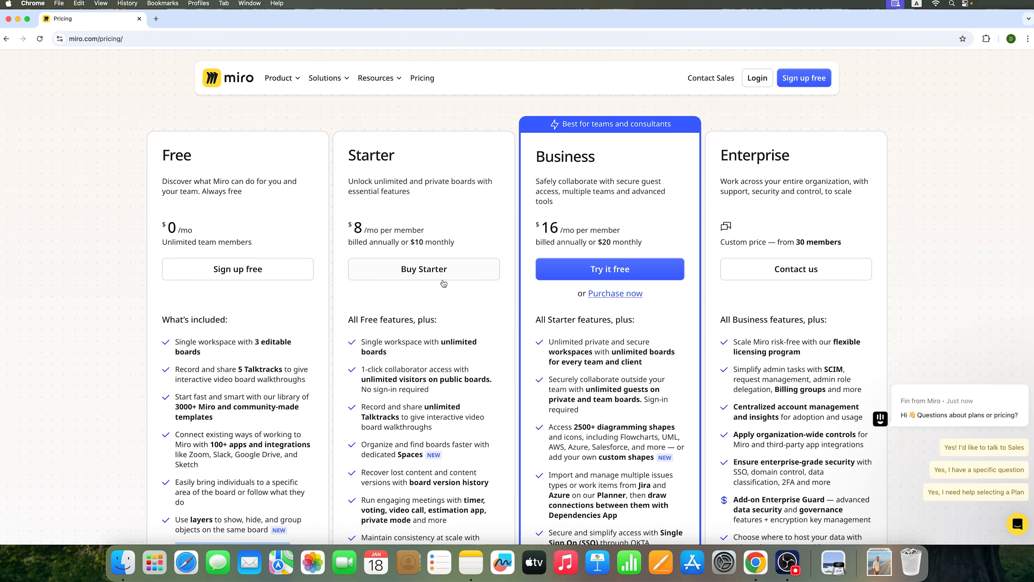
scroll(459, 334, "down", 1)
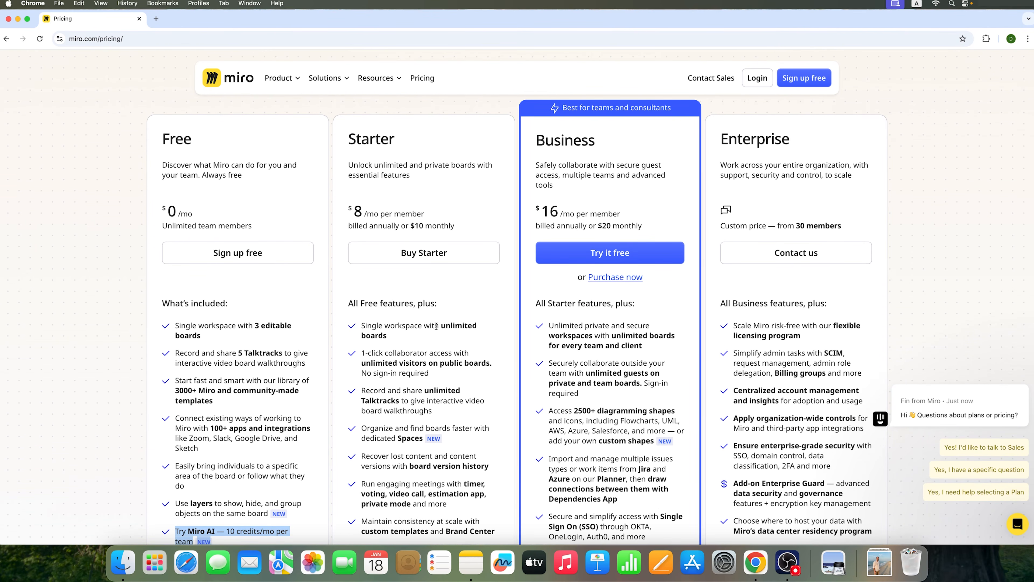
left_click_drag(441, 326, 460, 338)
left_click_drag(611, 335, 674, 336)
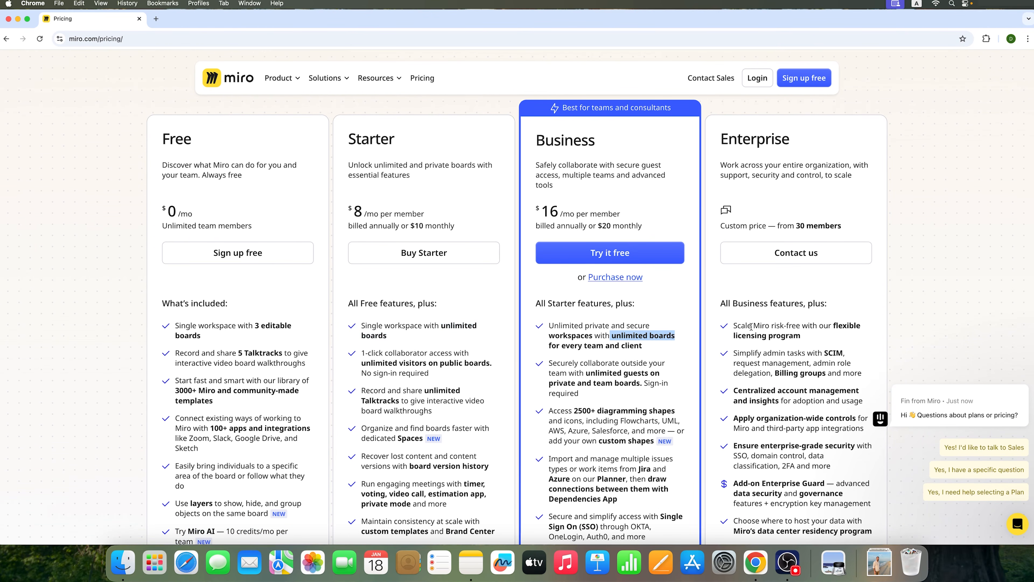
scroll(635, 377, "down", 10)
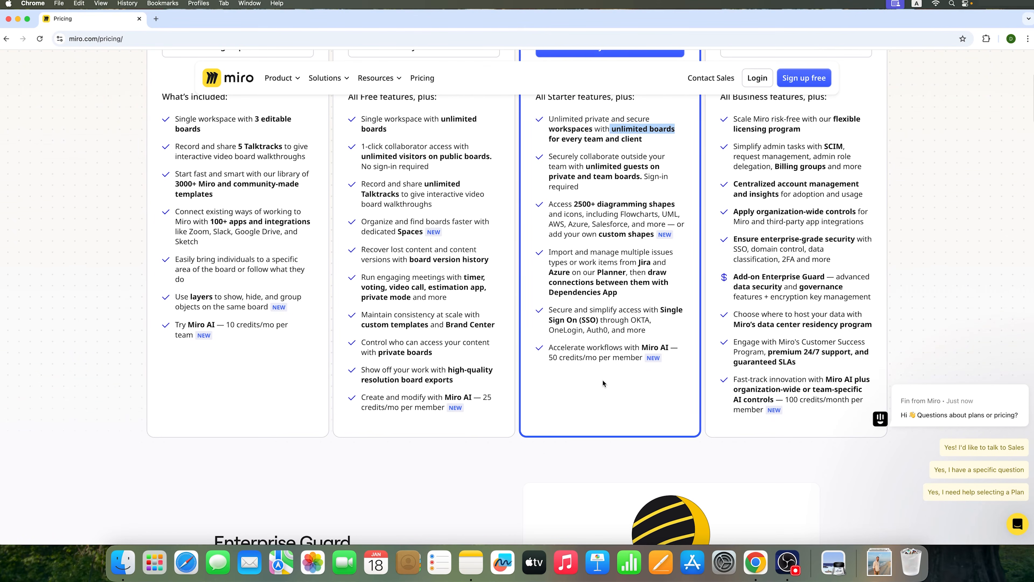
scroll(497, 408, "up", 10)
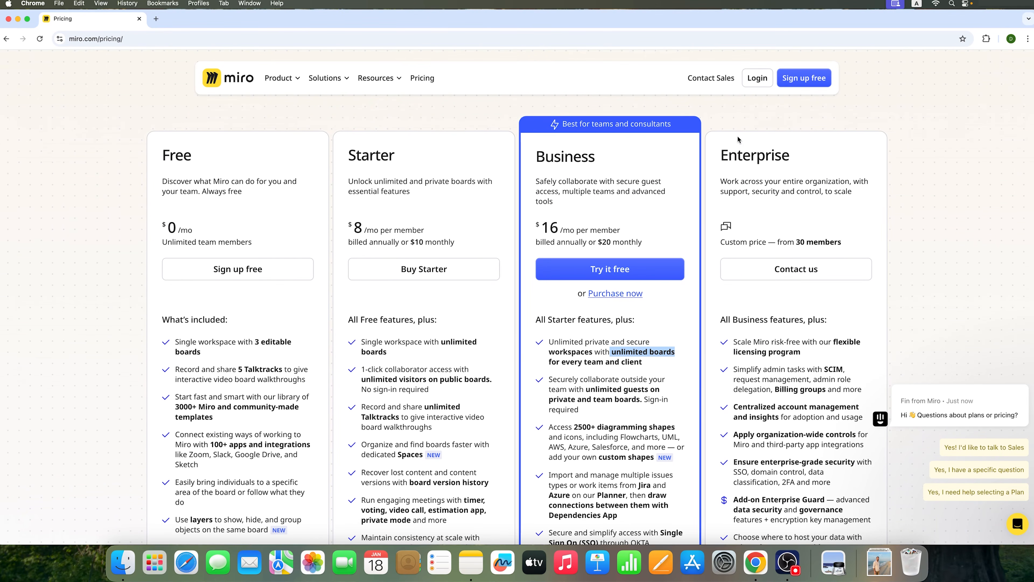
Step: Sign in to Miro with the Google account
left_click(758, 78)
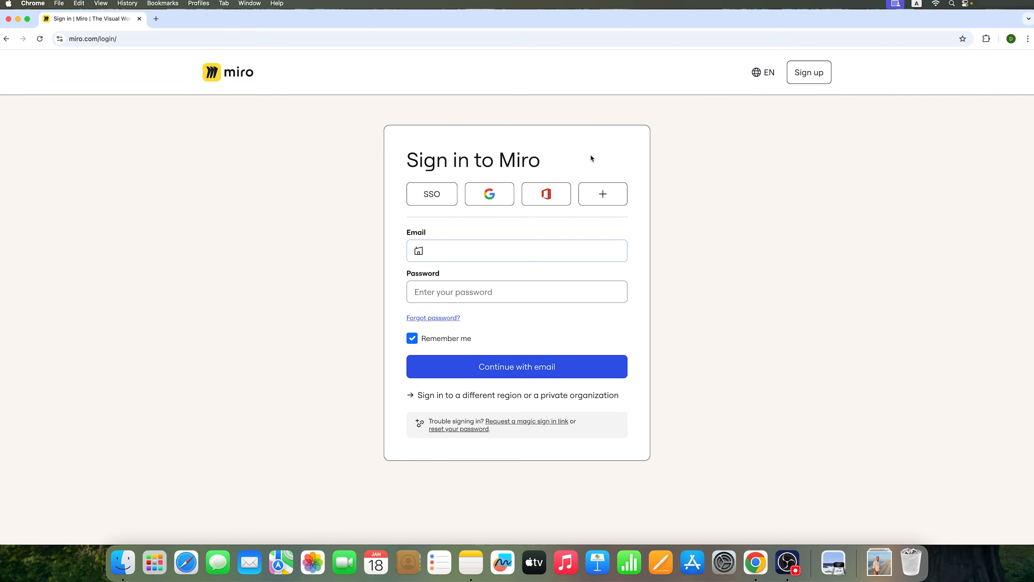
left_click(487, 194)
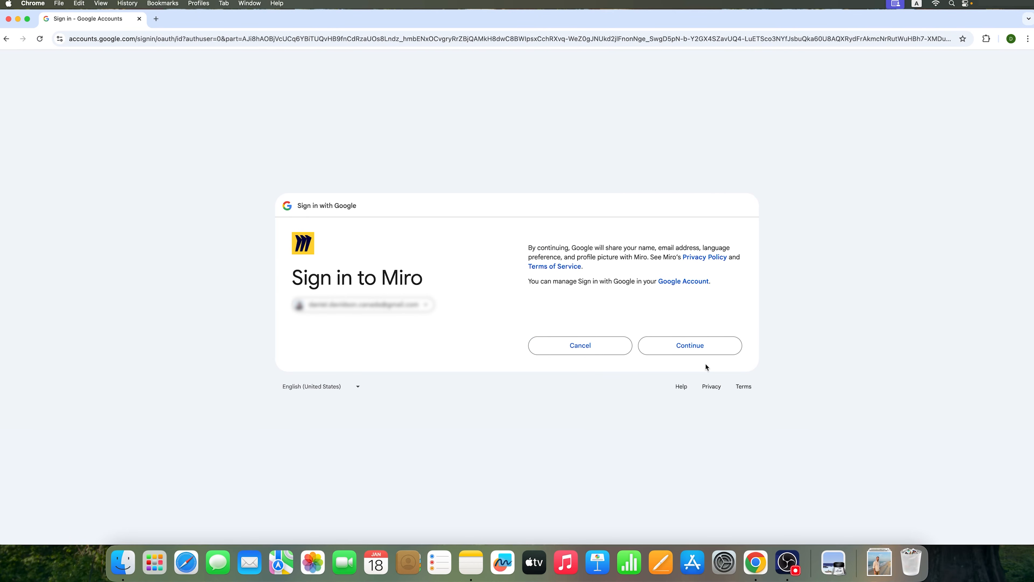
left_click(702, 347)
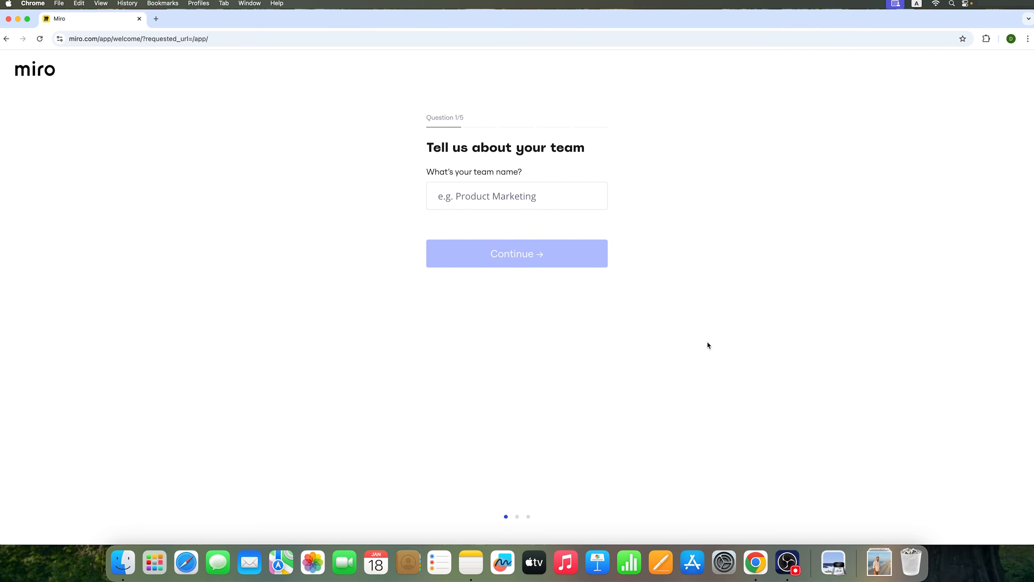
Step: Enter the team name and choose Teacher / Student as the kind of work
left_click(524, 197)
type("Daniel")
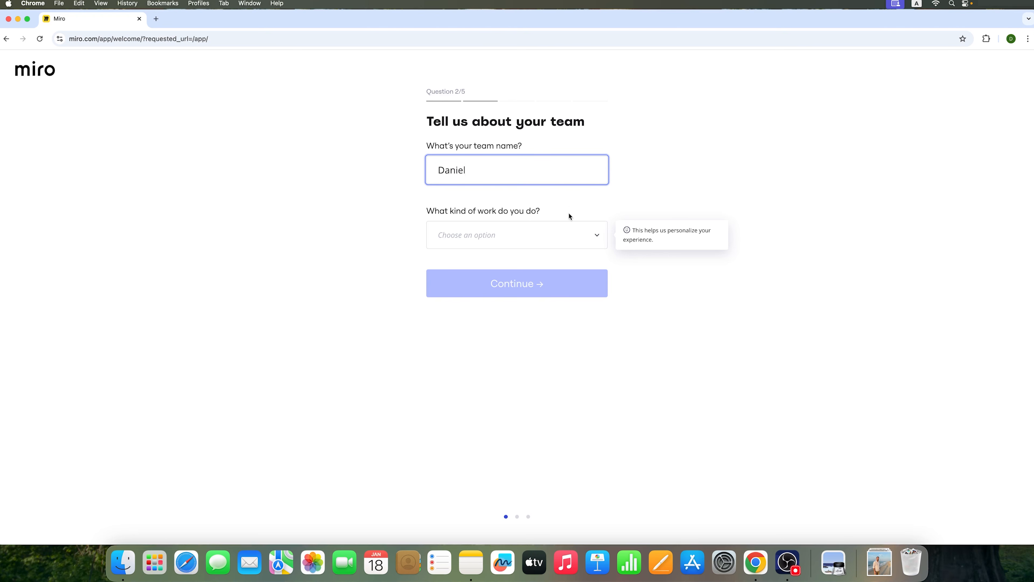
left_click(533, 240)
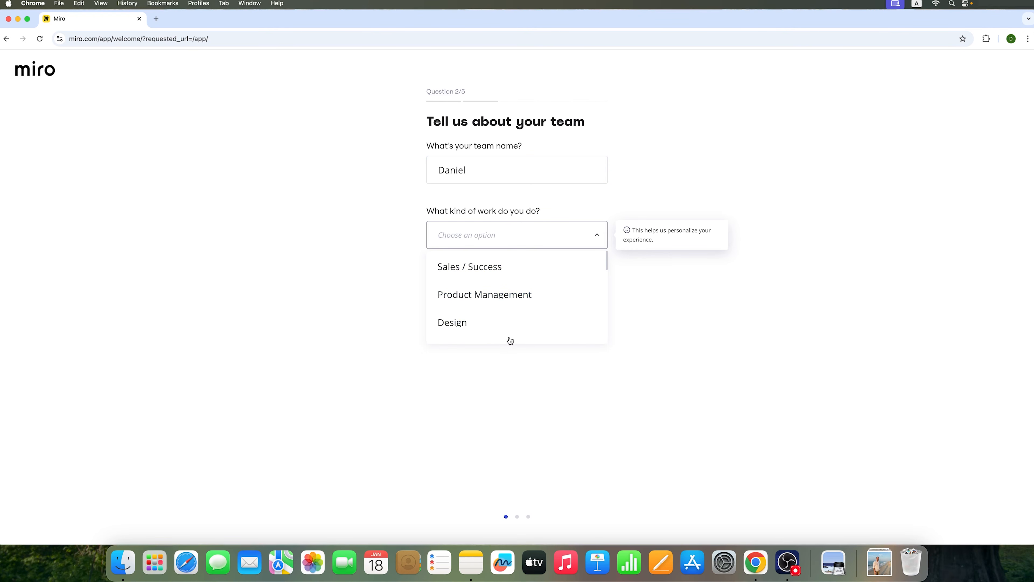
scroll(469, 319, "down", 10)
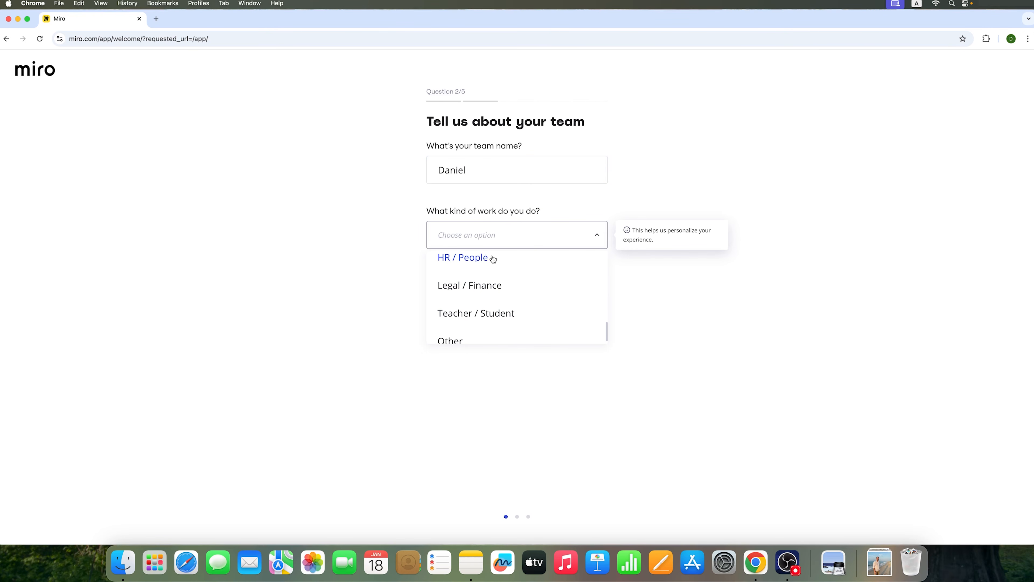
left_click(481, 306)
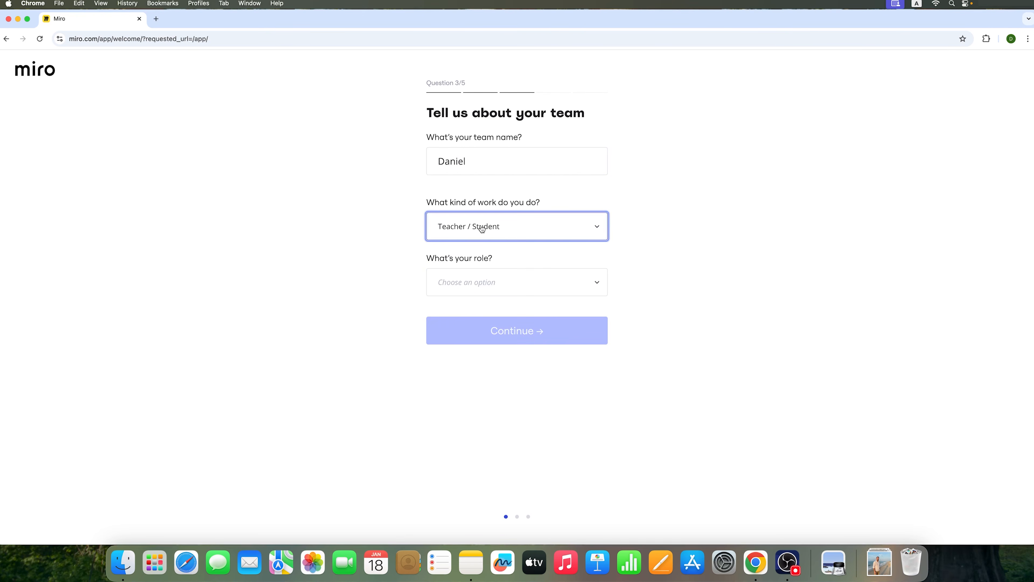
Step: Set the role in the team questionnaire to Director
left_click(474, 292)
scroll(478, 337, "down", 2)
scroll(479, 336, "up", 2)
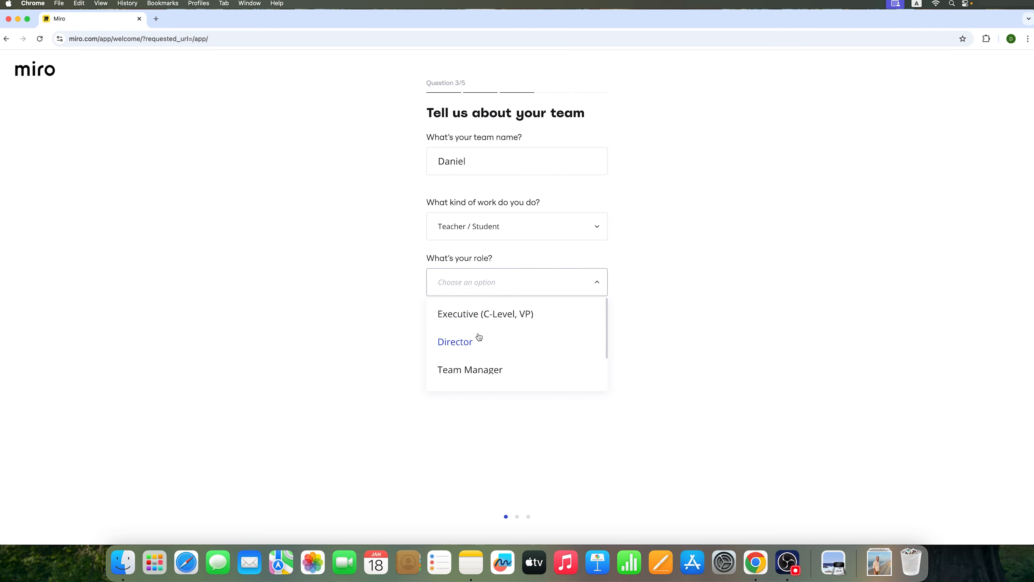
left_click(468, 340)
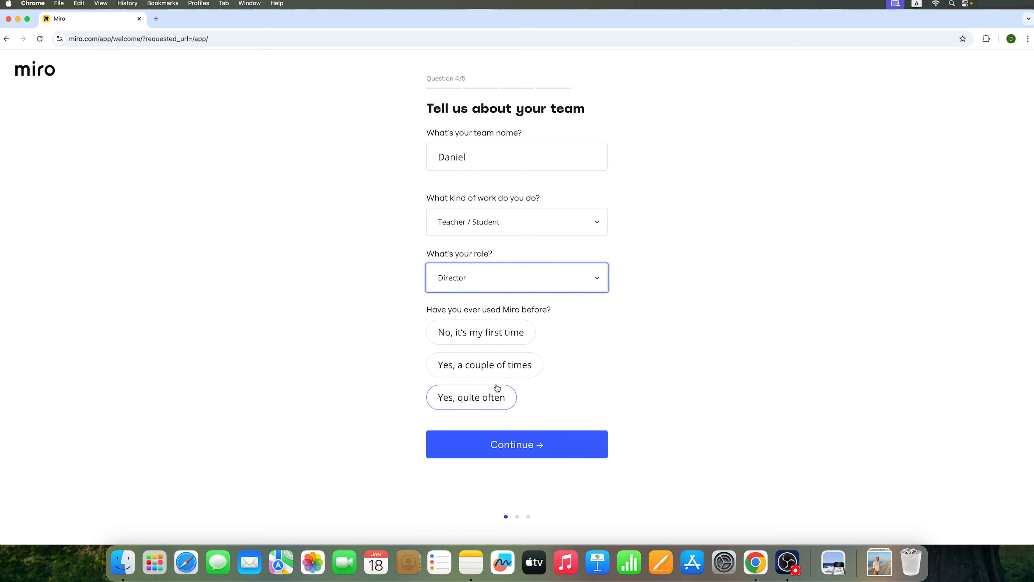
Step: Answer that this is the first time using Miro, set the company size to 51-250, and submit the questionnaire
left_click(501, 342)
left_click(547, 452)
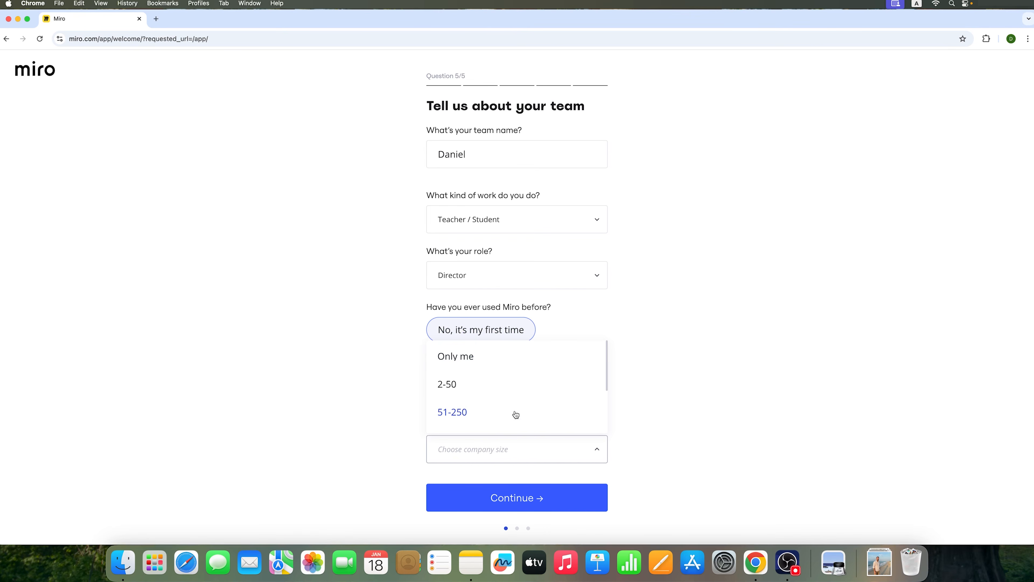
left_click(470, 414)
left_click(523, 497)
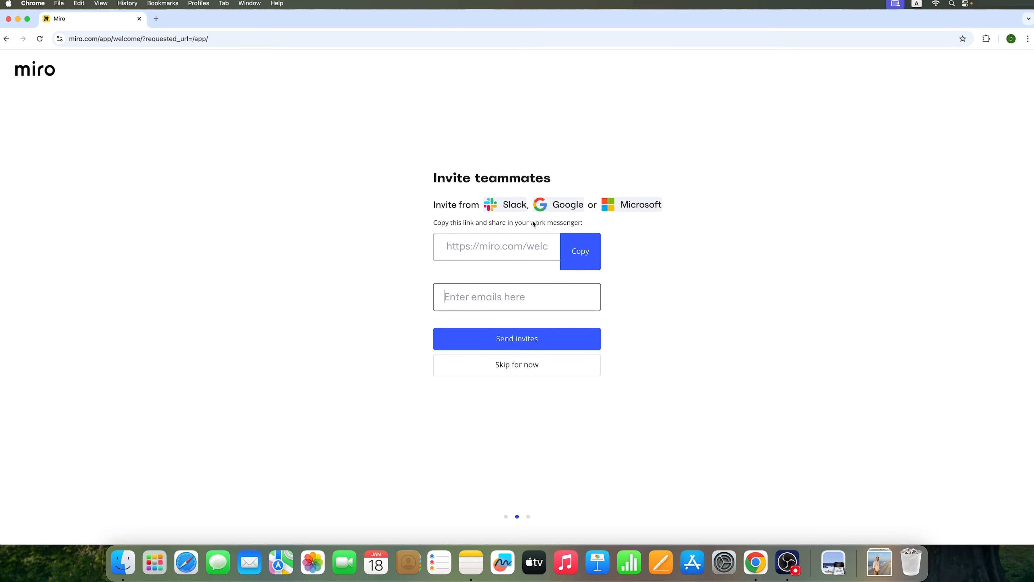
Step: Skip inviting teammates and start with the Flowchart use case
left_click(509, 365)
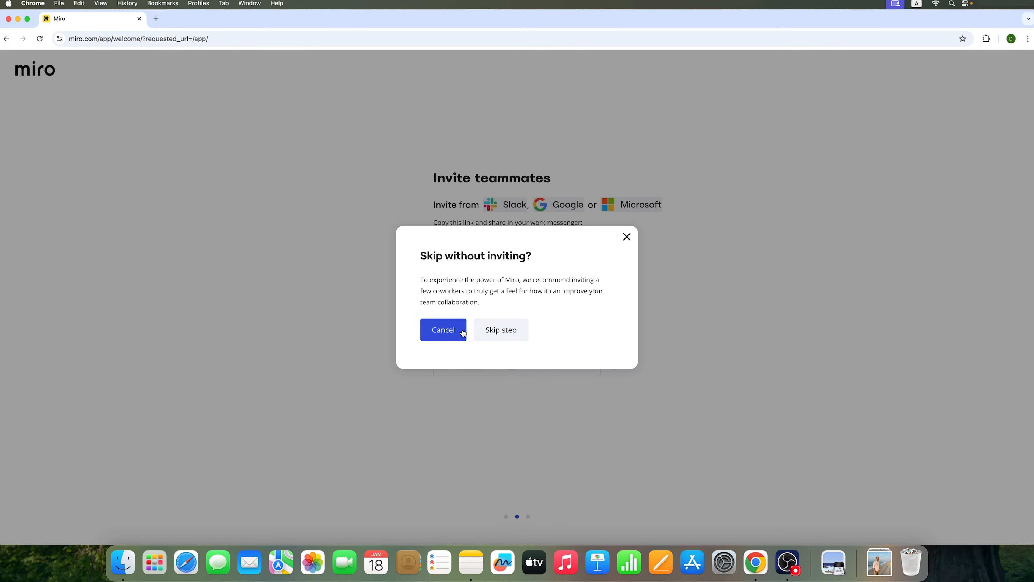
left_click(493, 334)
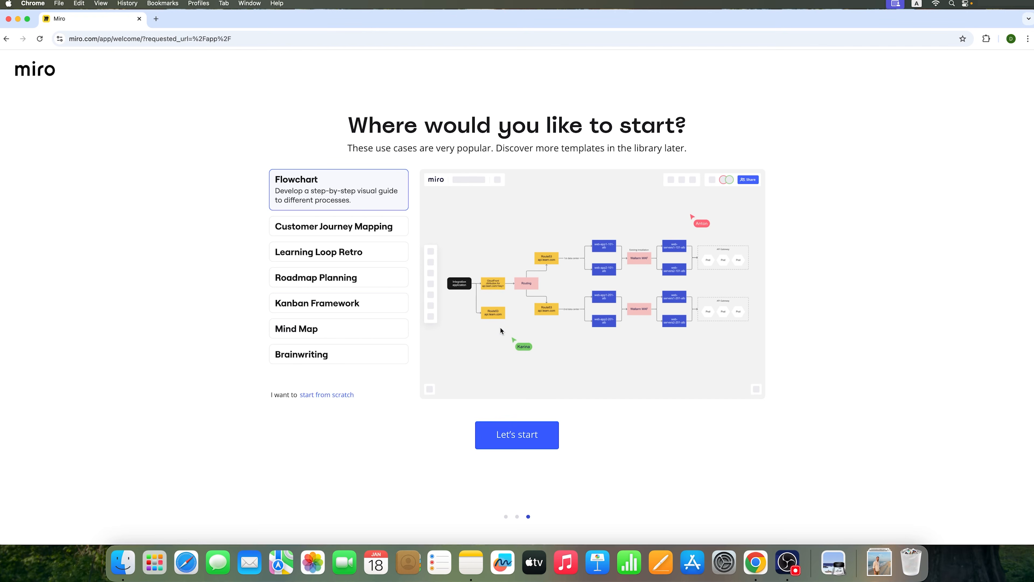
left_click(520, 434)
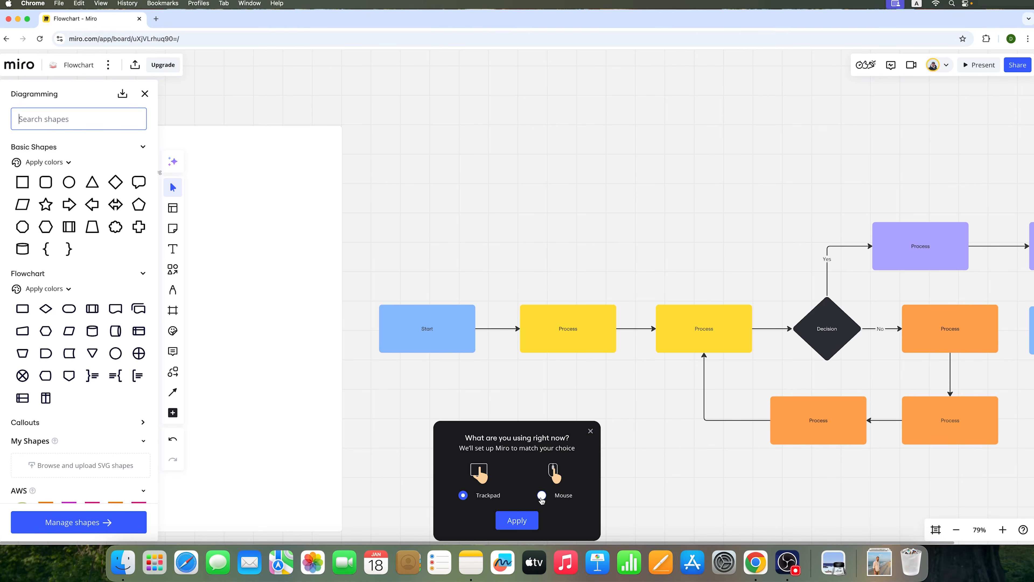
Step: Set the navigation device to Mouse and follow the guided practice of zooming the flowchart board out and in
left_click(542, 496)
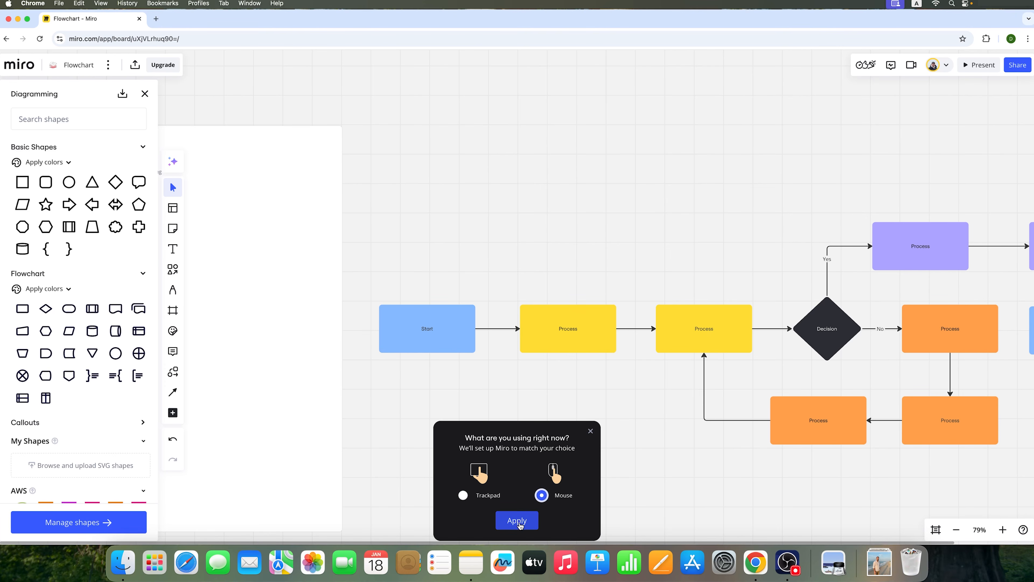
left_click(518, 521)
scroll(558, 494, "up", 5)
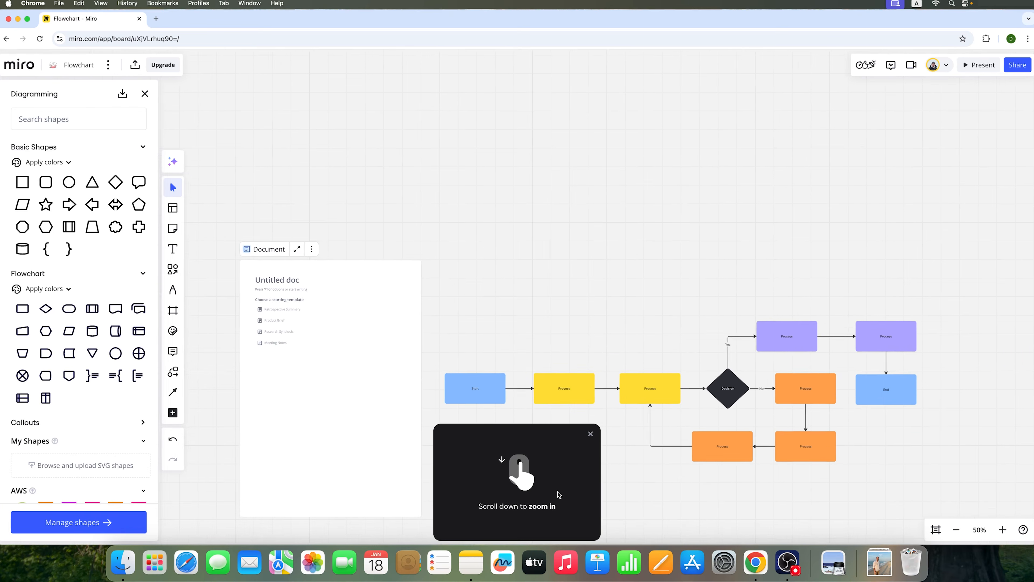
scroll(558, 494, "down", 5)
scroll(559, 494, "up", 6)
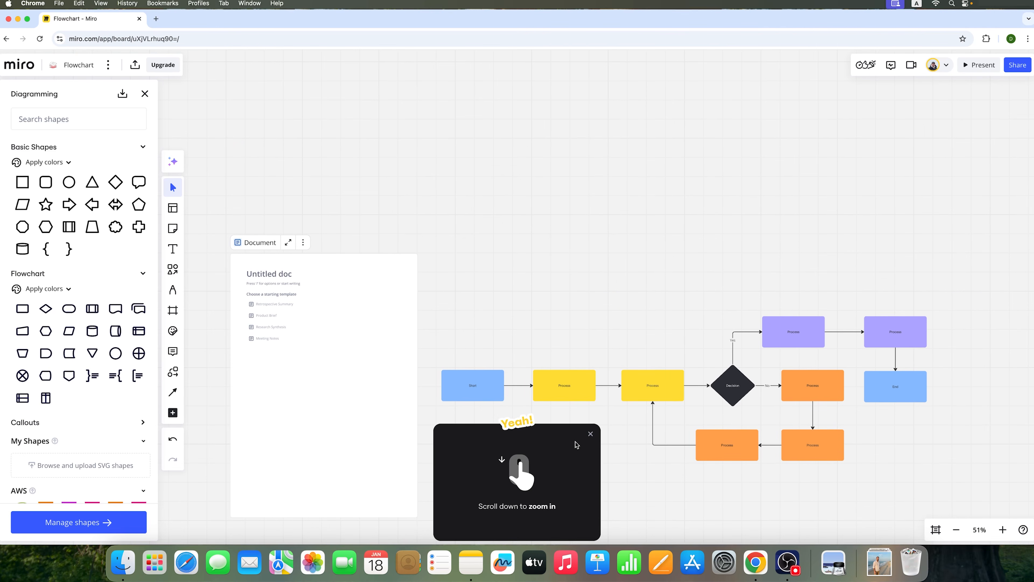
scroll(537, 485, "down", 6)
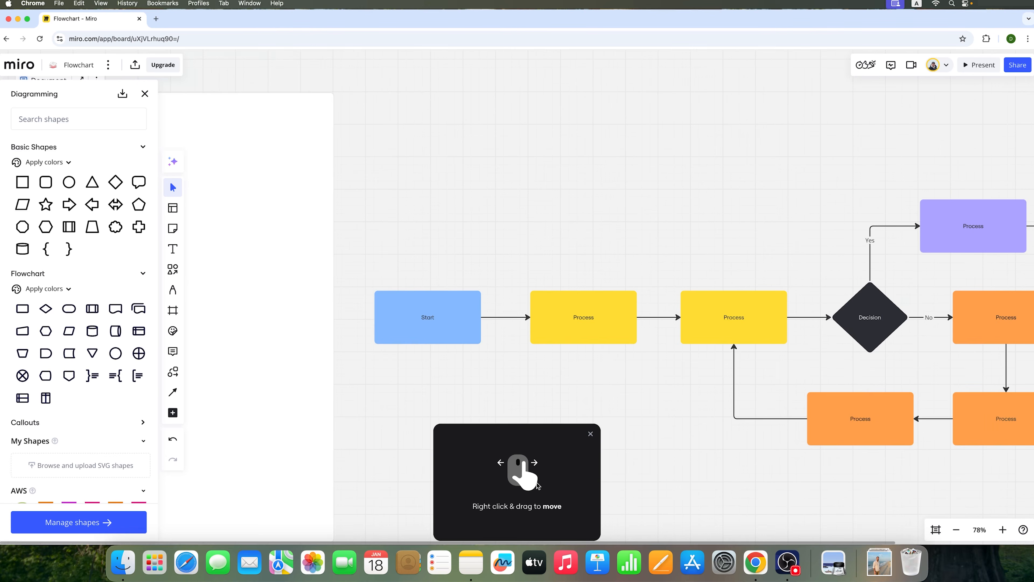
Step: Complete the guided practice of moving around the board and dismiss the feature tour at the Add shapes tip
scroll(536, 484, "up", 6)
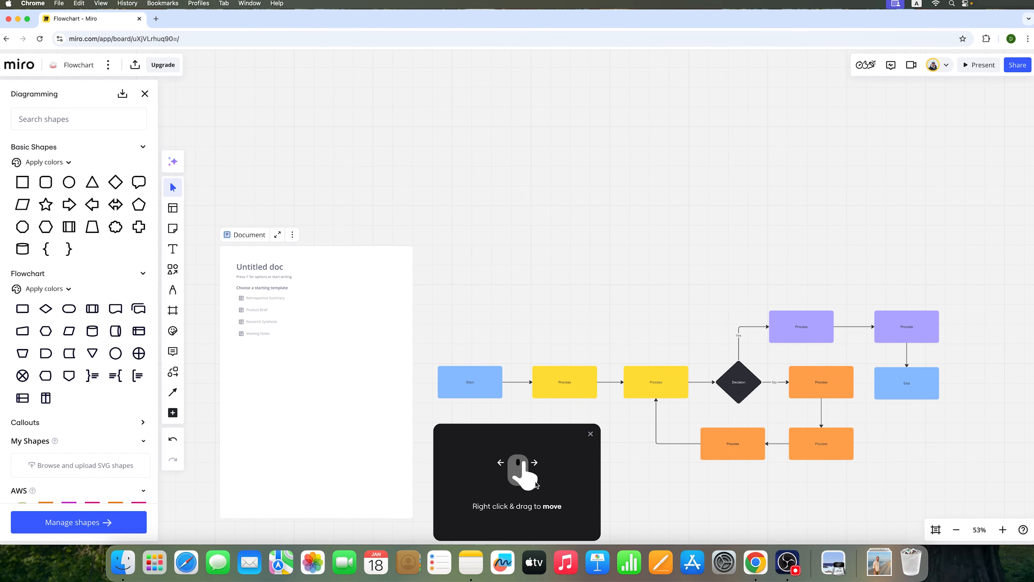
left_click_drag(535, 472, 505, 465)
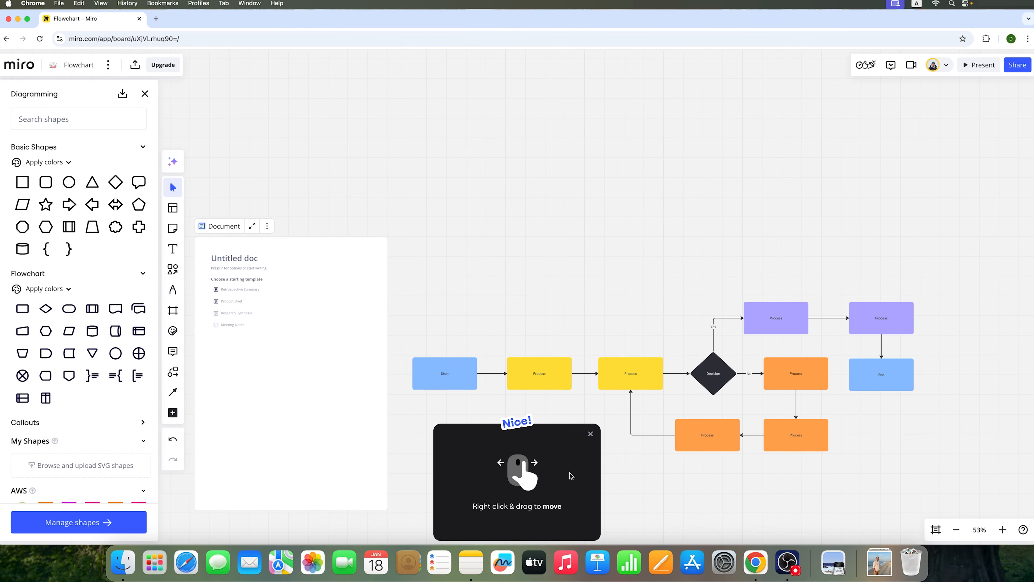
scroll(592, 428, "up", 3)
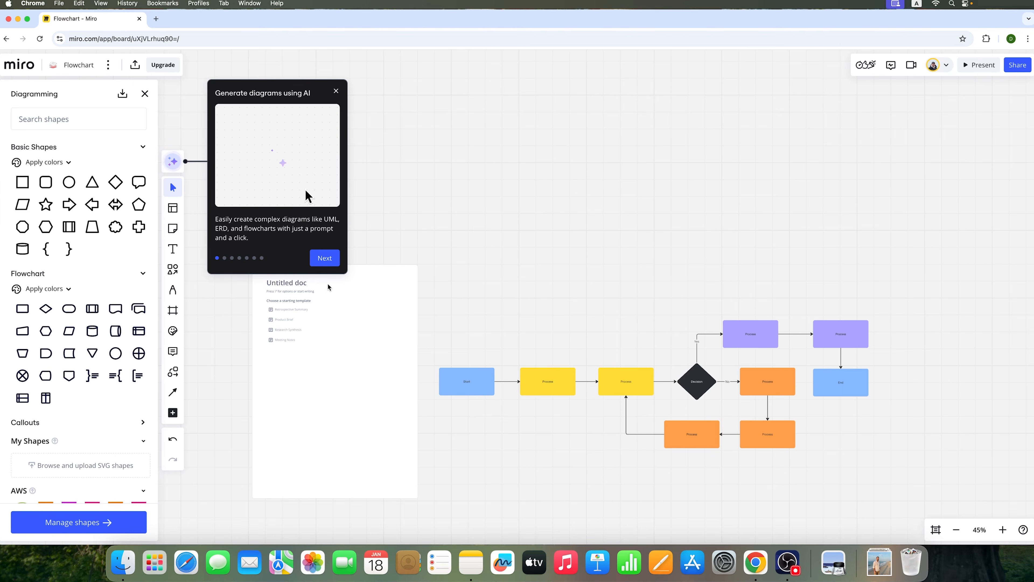
left_click(325, 261)
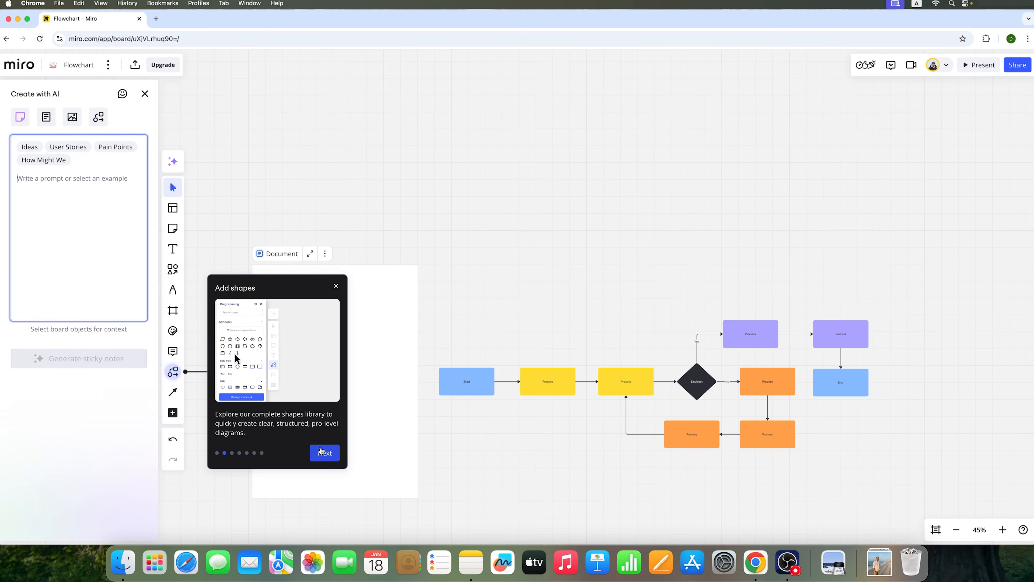
left_click(340, 292)
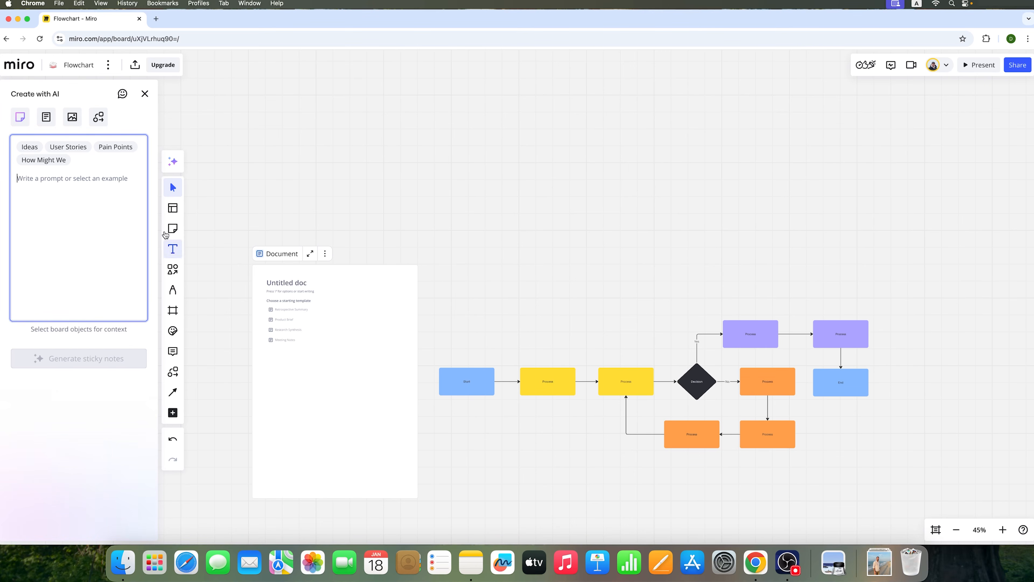
left_click(59, 146)
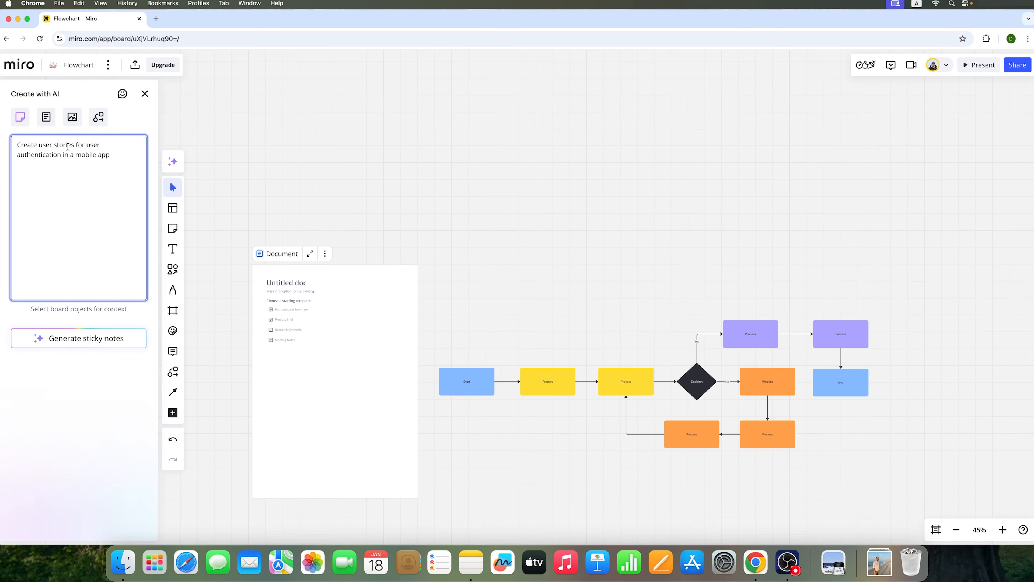
key("super+a")
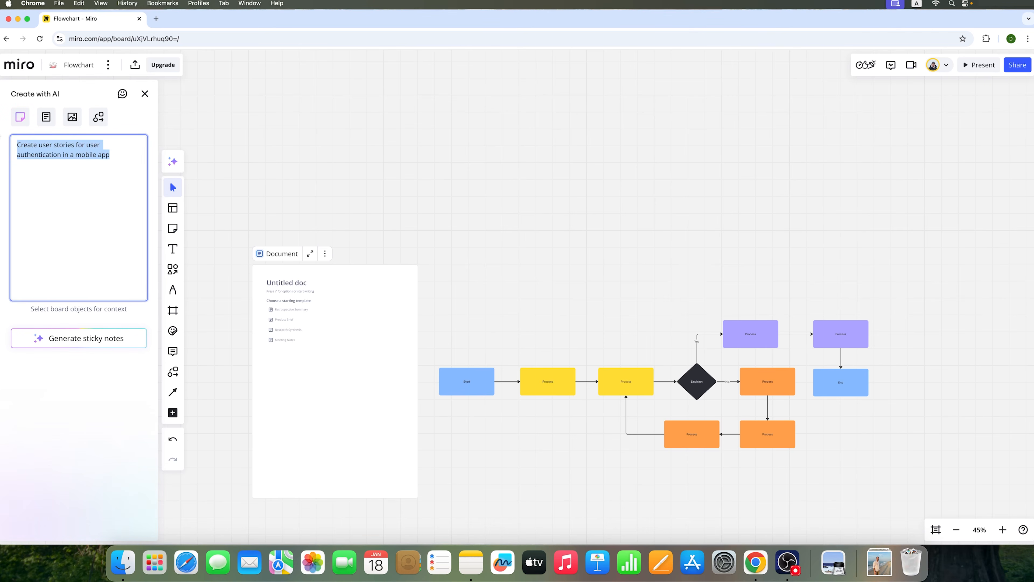
key("BackSpace")
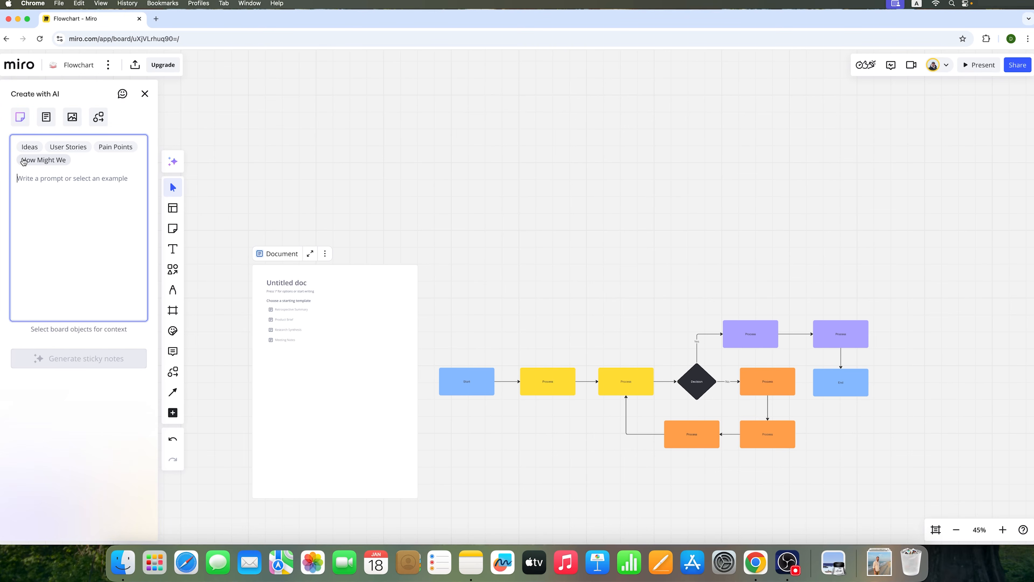
Step: Generate sticky notes with AI from the Ideas example prompt about IoT devices in factories and compare them with the prompt
left_click(31, 147)
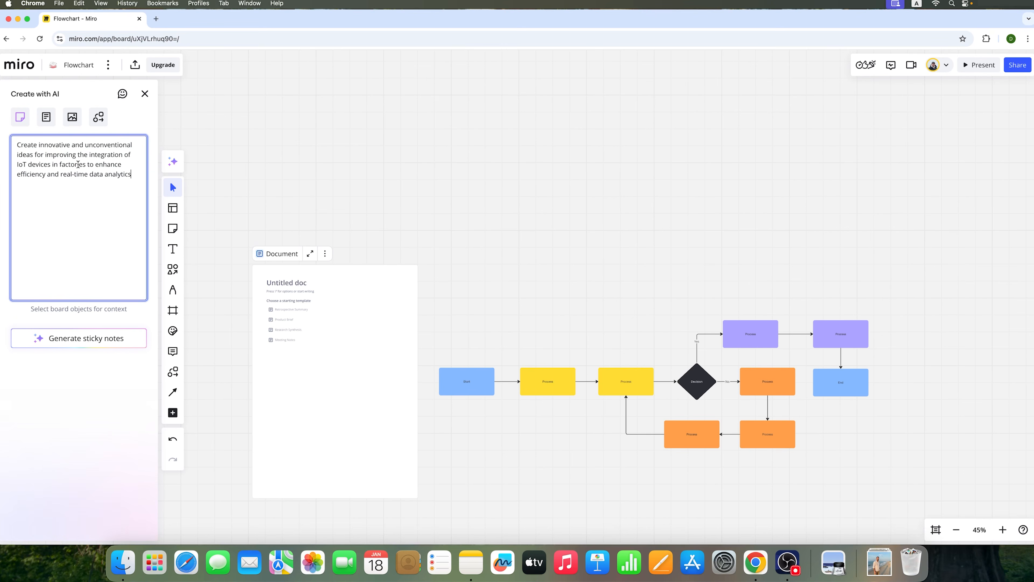
left_click(85, 337)
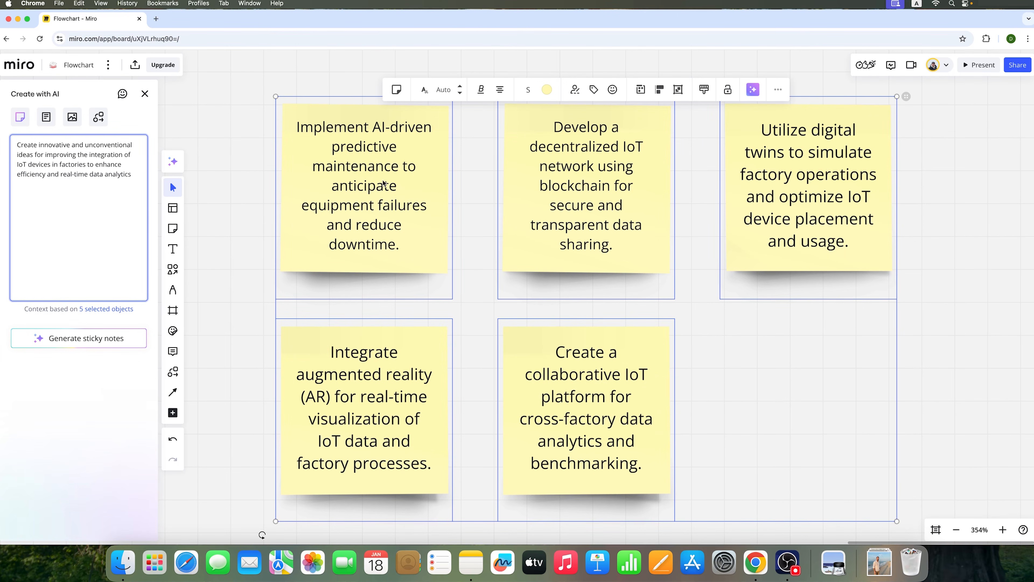
scroll(800, 216, "down", 2)
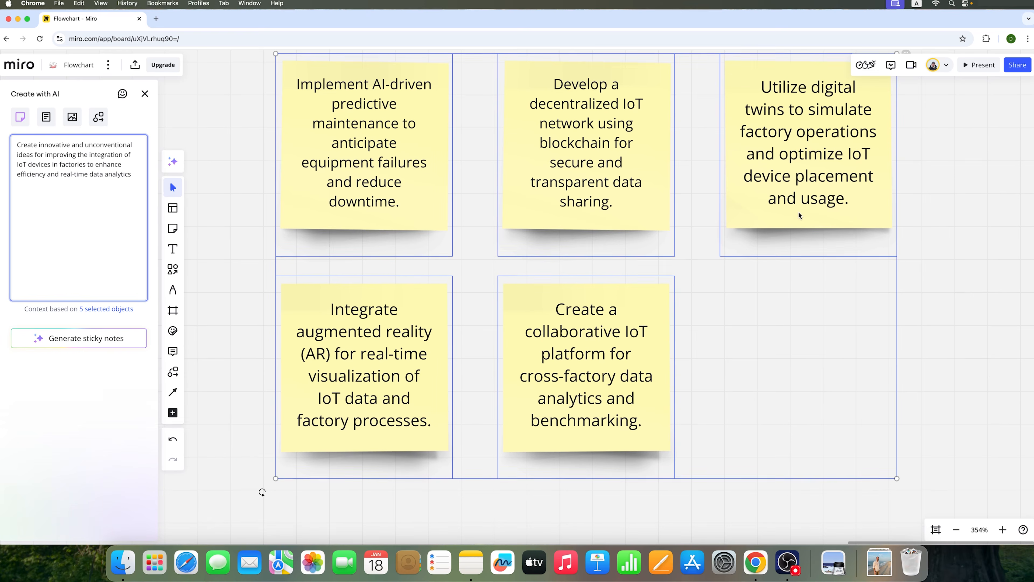
scroll(801, 215, "up", 3)
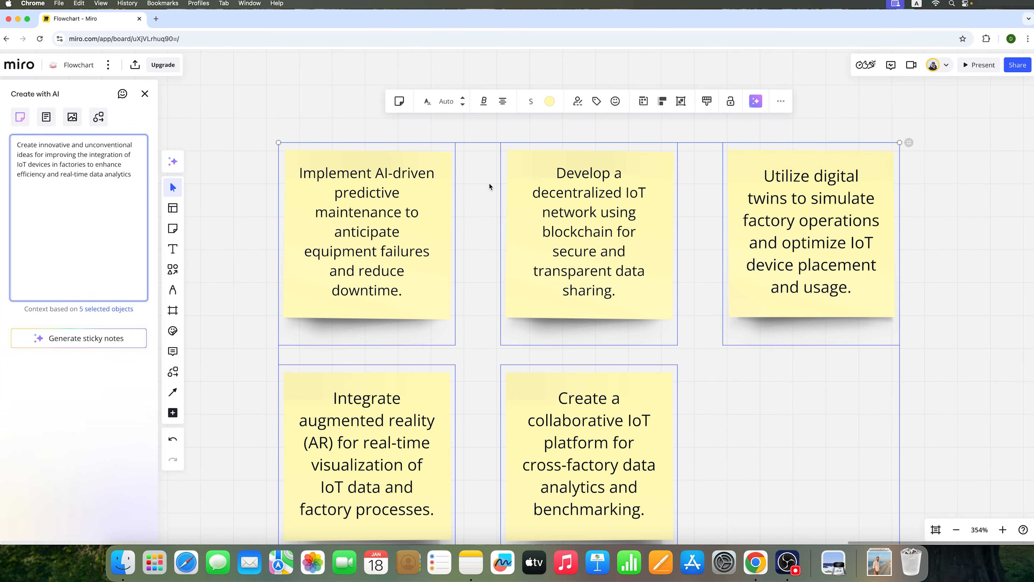
left_click(94, 166)
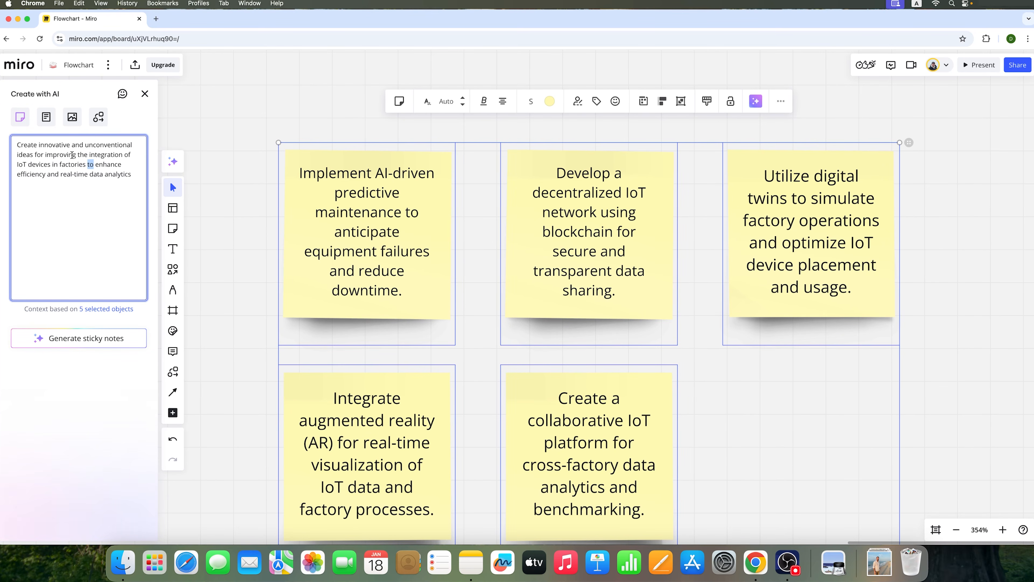
left_click_drag(72, 155, 112, 174)
scroll(762, 212, "down", 4)
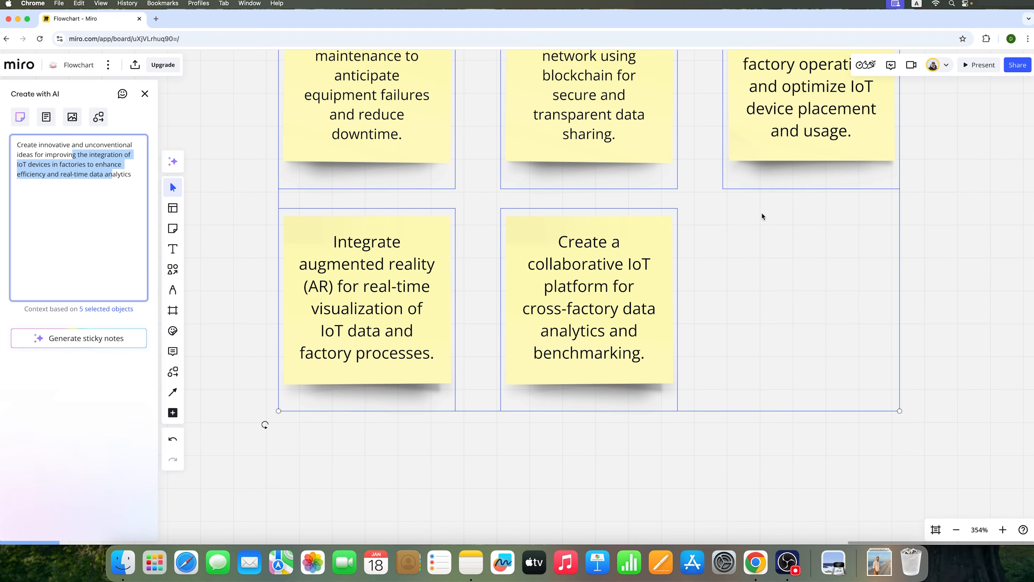
scroll(762, 214, "up", 2)
Step: Switch the AI output to Document, replace the prompt with the Product Brief example and generate the document
left_click(46, 118)
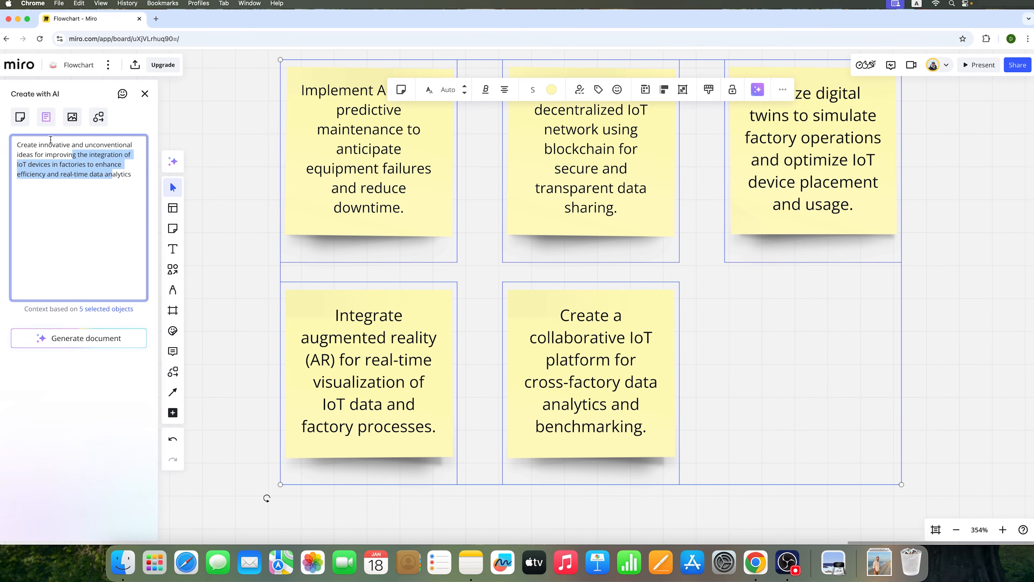
left_click(103, 172)
key("super+a")
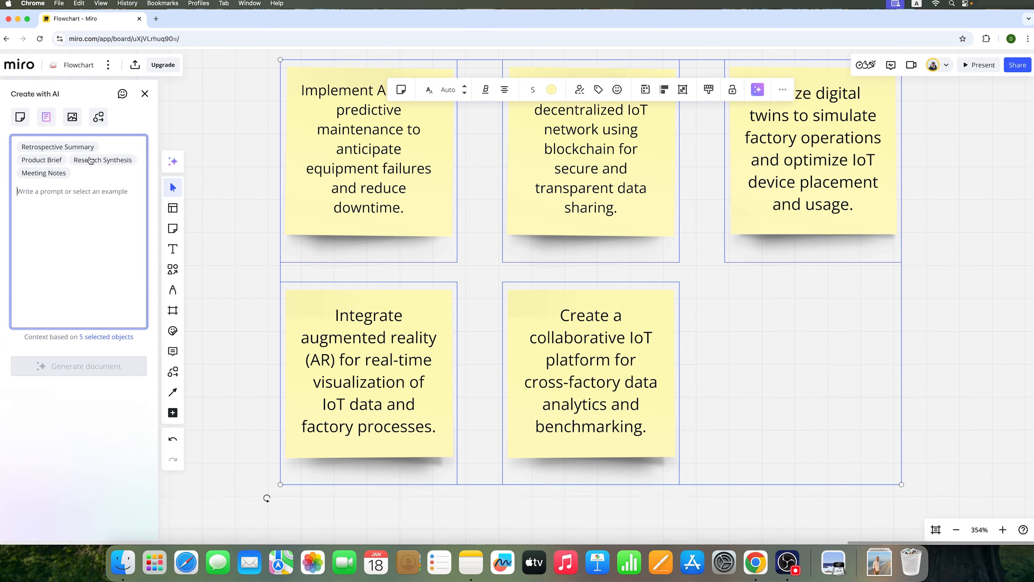
key("BackSpace")
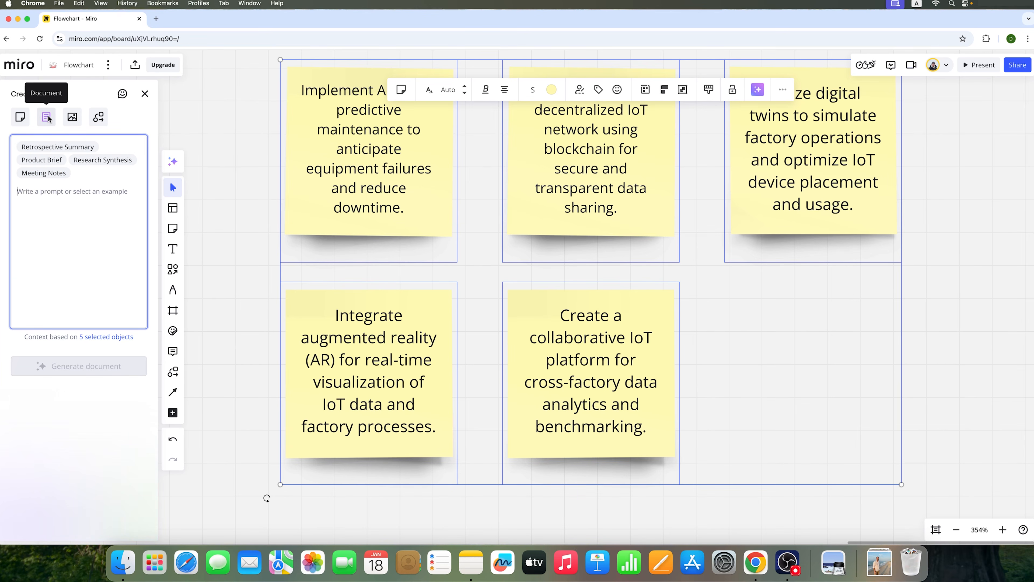
left_click(44, 161)
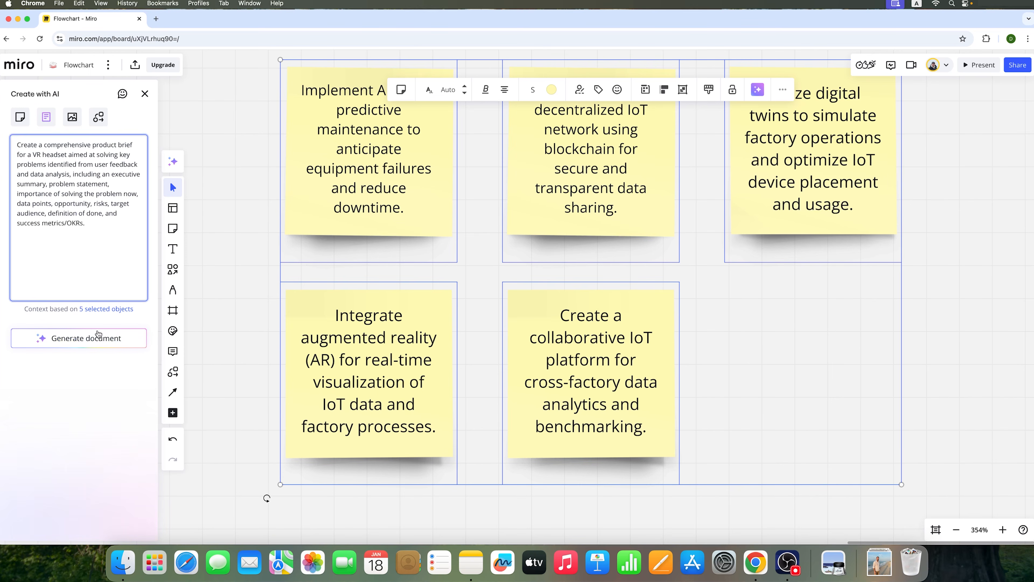
left_click(89, 343)
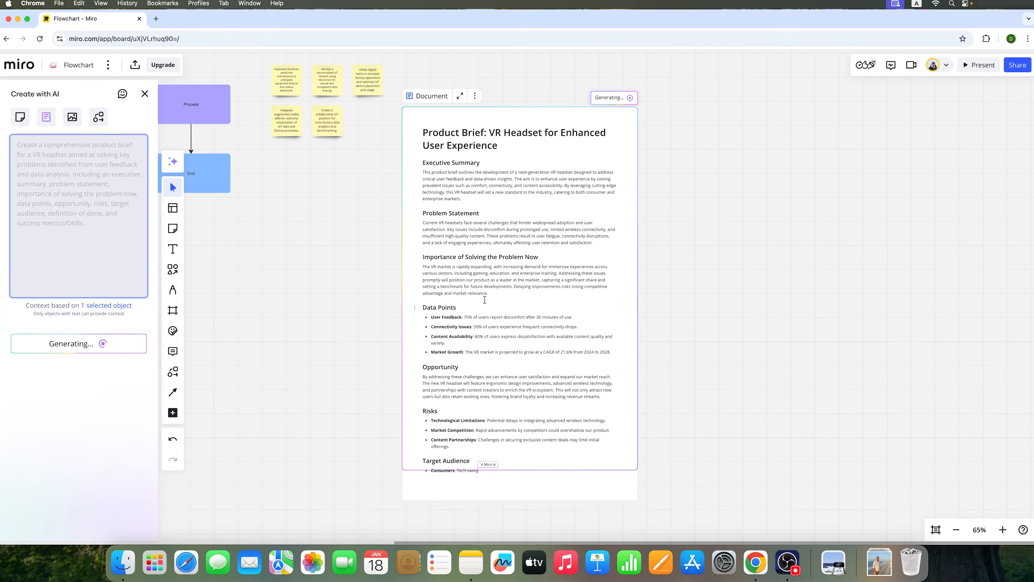
Step: Read through the generated product brief, open it in focus mode and return to the canvas
scroll(469, 298, "down", 3)
scroll(488, 300, "down", 3)
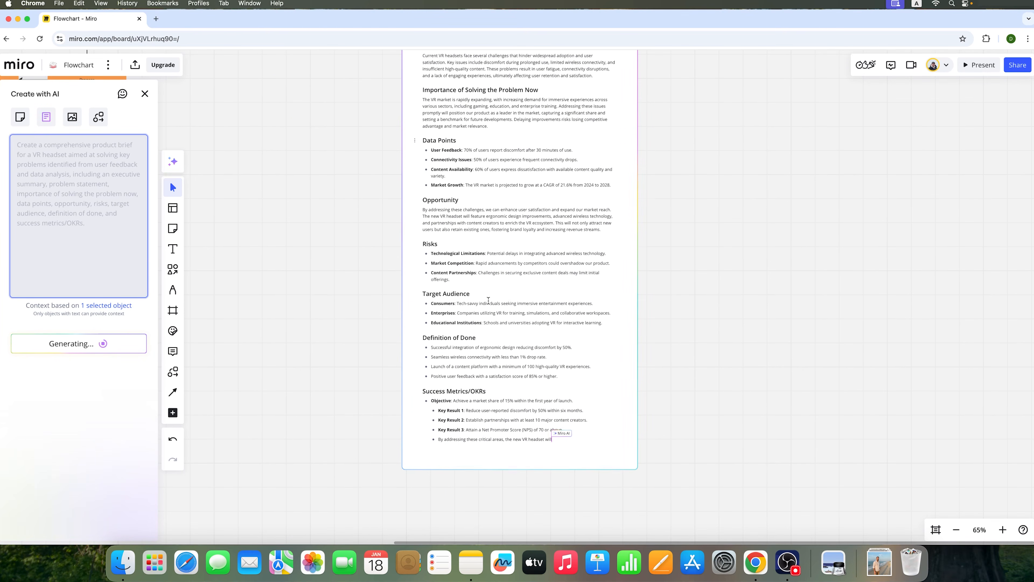
scroll(511, 332, "up", 5)
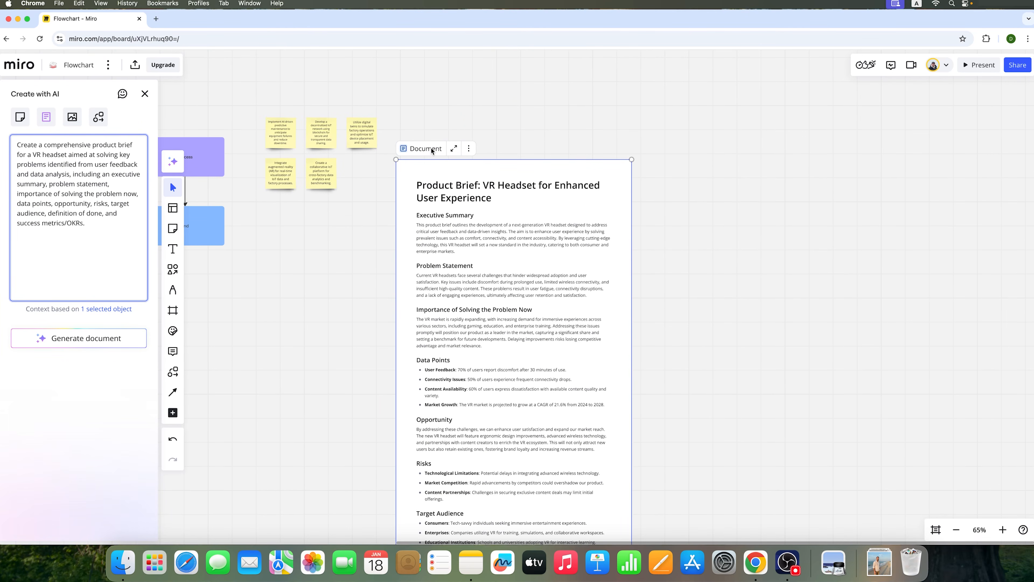
left_click(455, 149)
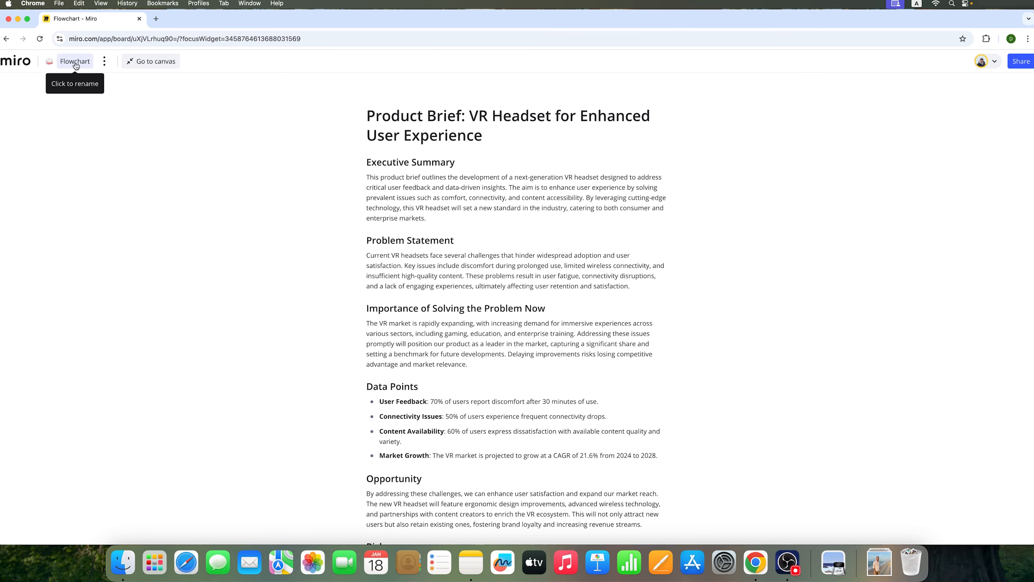
left_click(143, 63)
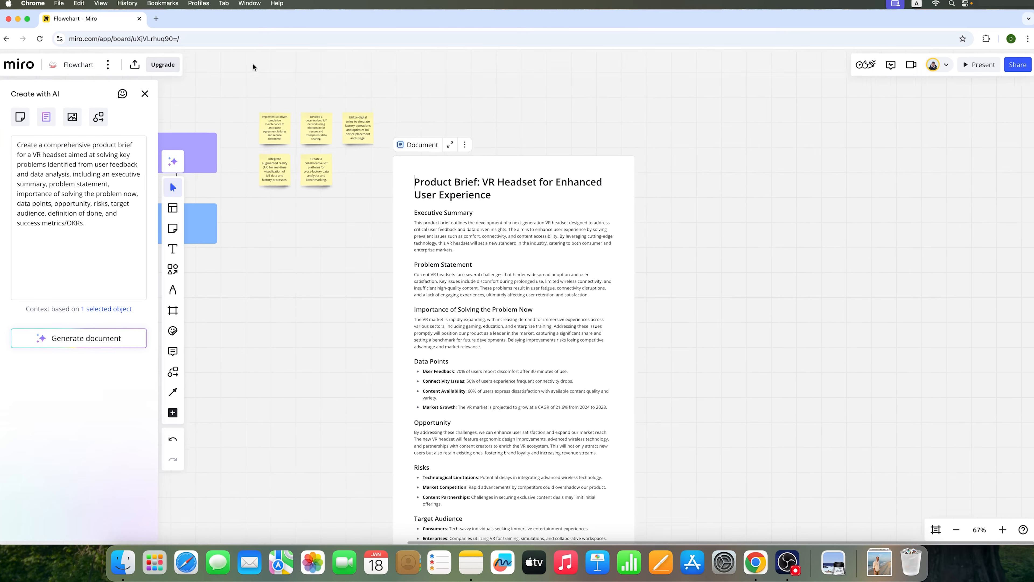
scroll(567, 296, "down", 2)
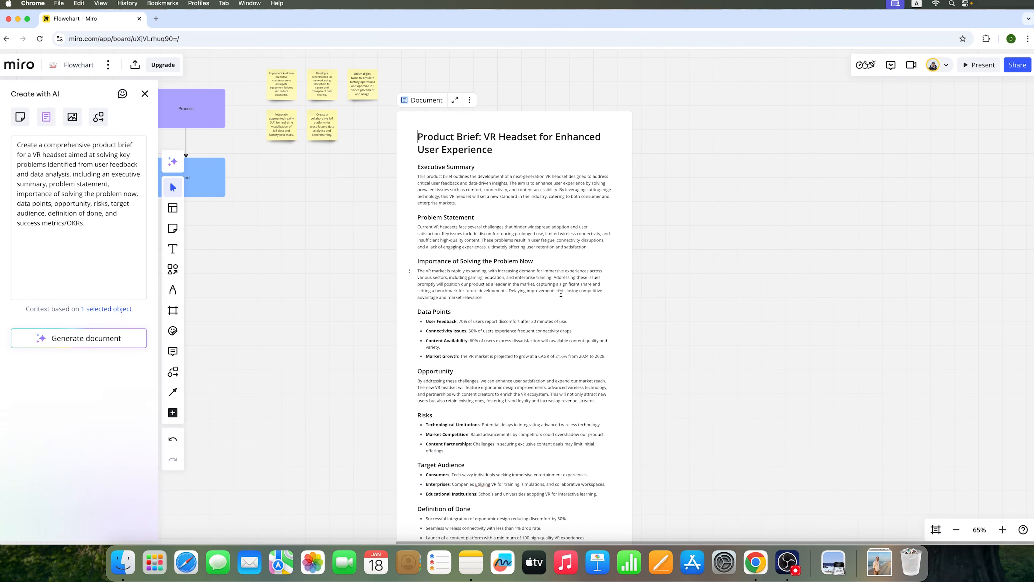
Step: Review the additional options available for the product brief document and look over its contents
left_click(469, 100)
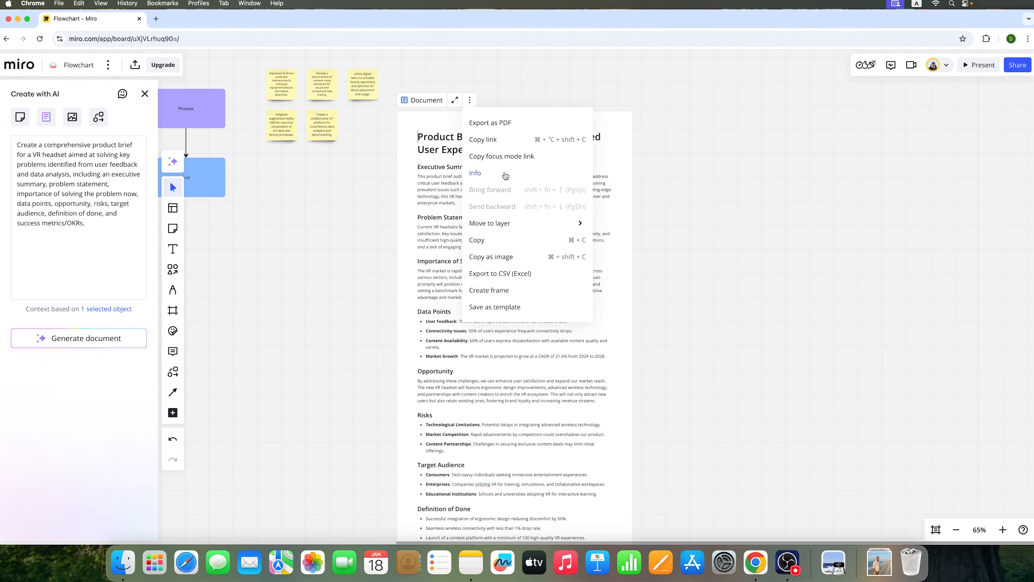
mouse_move(501, 226)
left_click(615, 183)
scroll(488, 172, "down", 2)
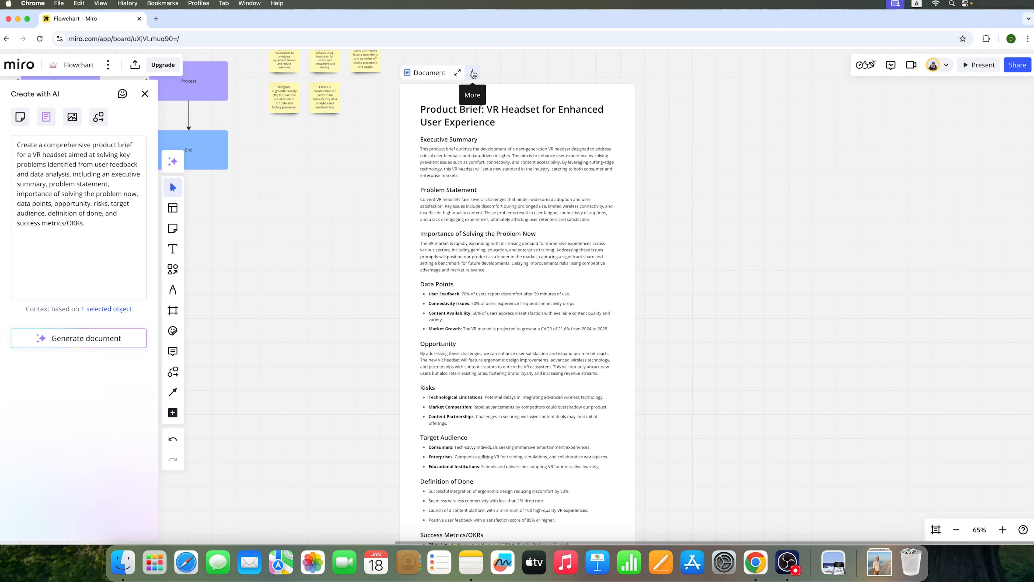
scroll(492, 266, "down", 3)
scroll(492, 266, "up", 2)
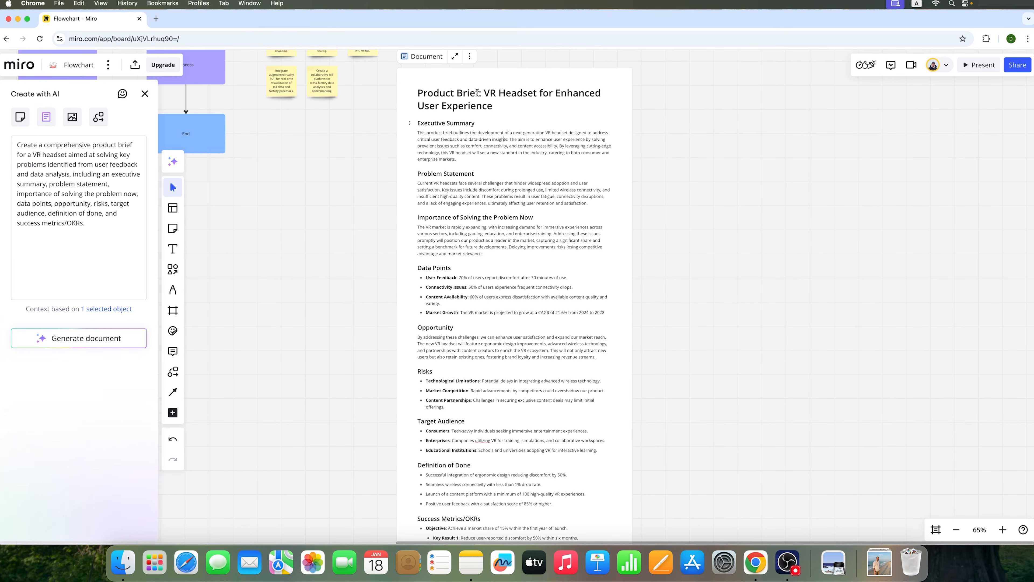
Step: Generate an image with AI from the existing VR headset product brief prompt
left_click(71, 119)
left_click(56, 171)
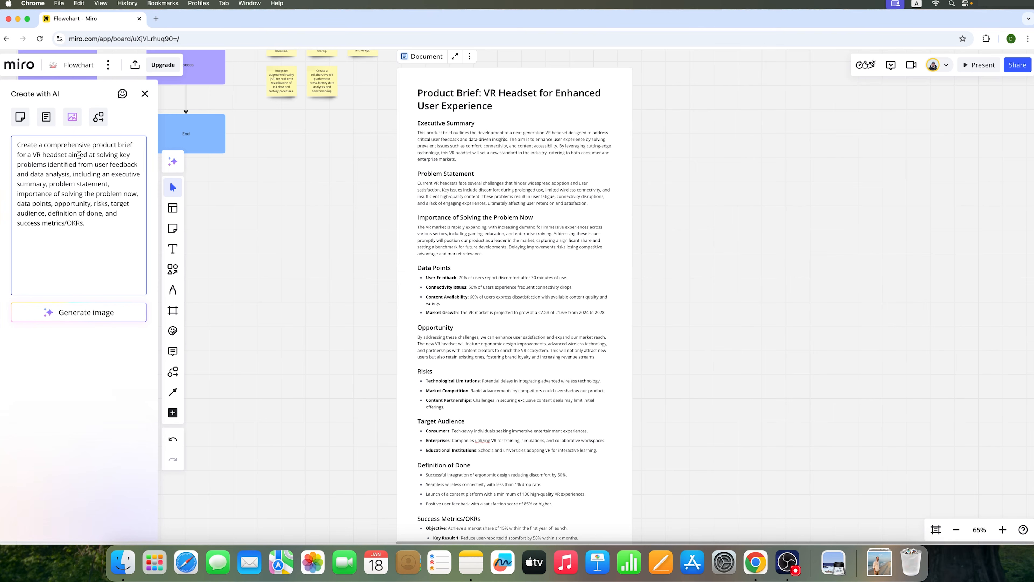
left_click(107, 314)
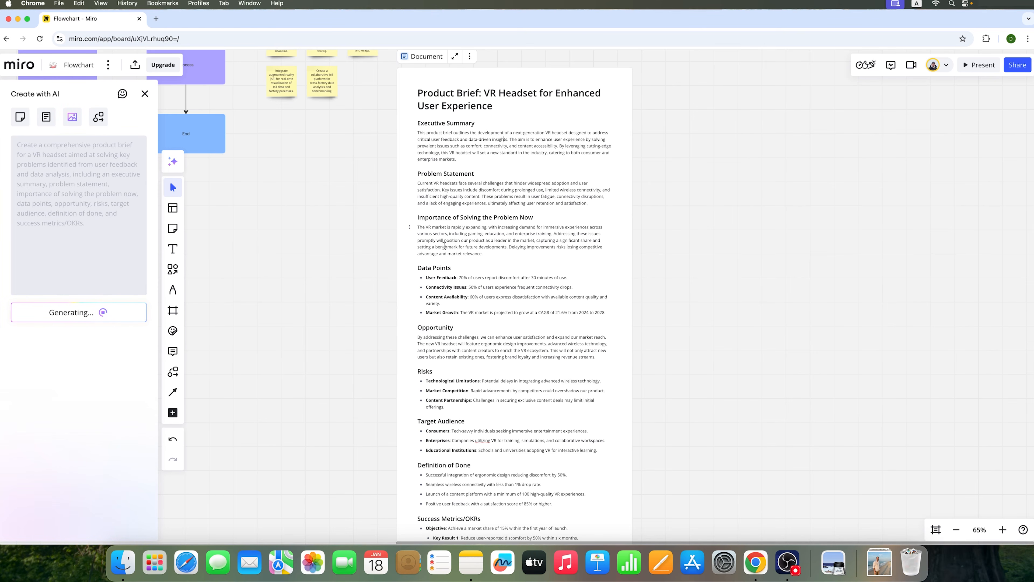
scroll(445, 246, "down", 5)
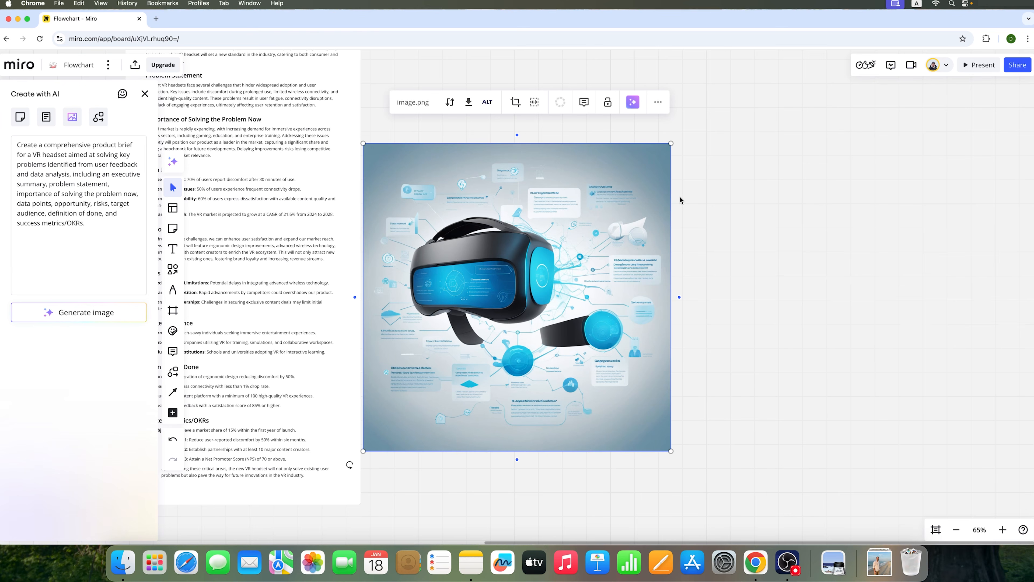
Step: Move the generated VR headset image slightly away from the product brief document and a little higher
left_click(946, 66)
left_click(604, 264)
left_click_drag(626, 371, 654, 339)
scroll(405, 250, "left", 3)
scroll(399, 245, "up", 2)
left_click(328, 108)
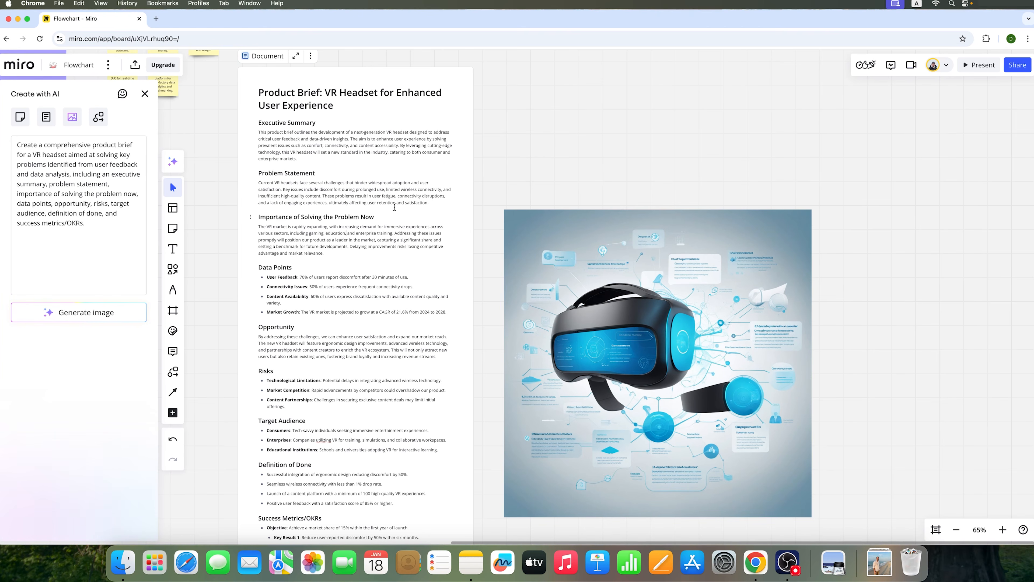
Step: Generate a Flowchart-type diagram with AI from the same VR headset product brief prompt
left_click(99, 117)
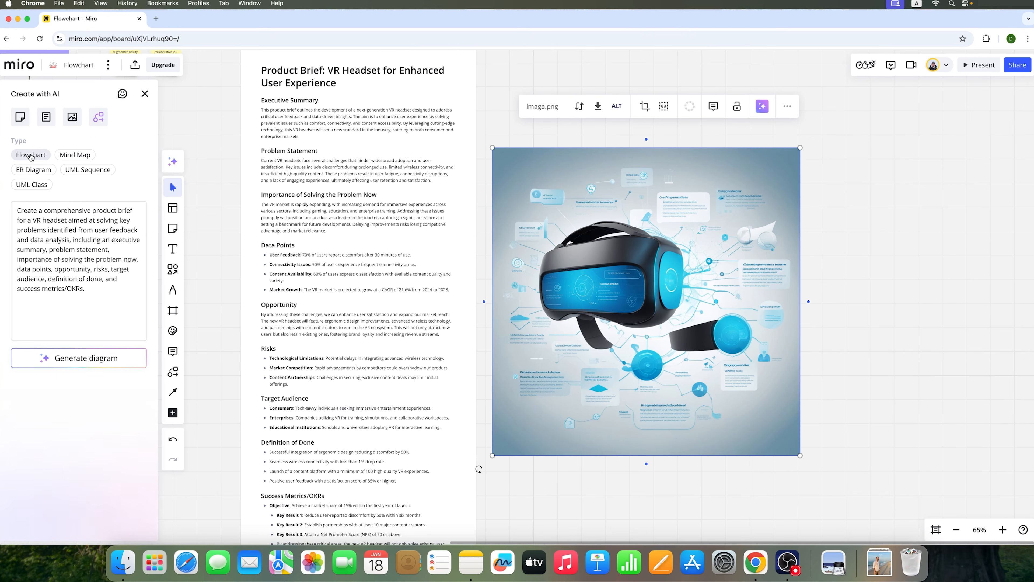
left_click(77, 362)
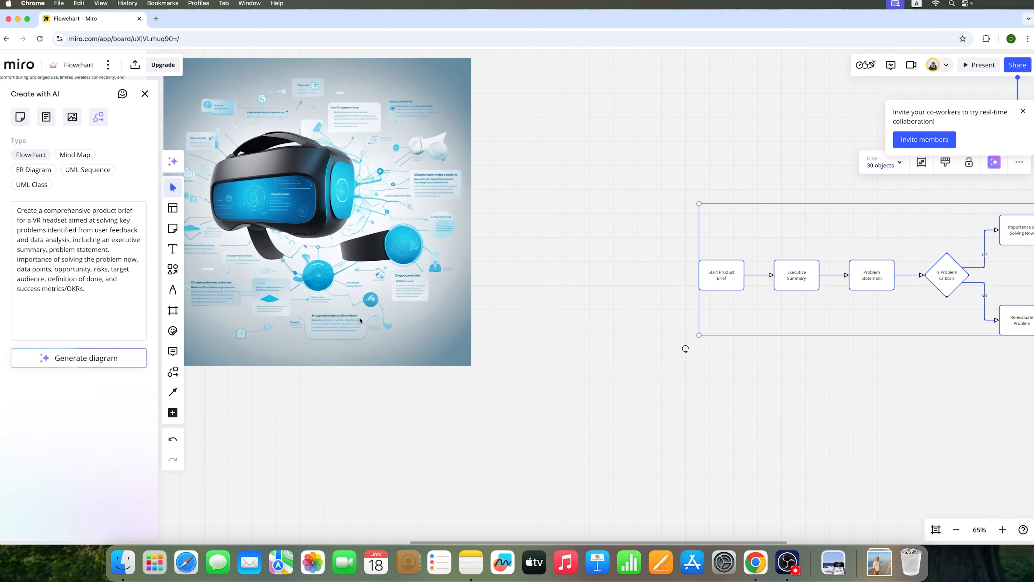
scroll(359, 320, "left", 2)
scroll(426, 302, "up", 1)
scroll(426, 302, "left", 1)
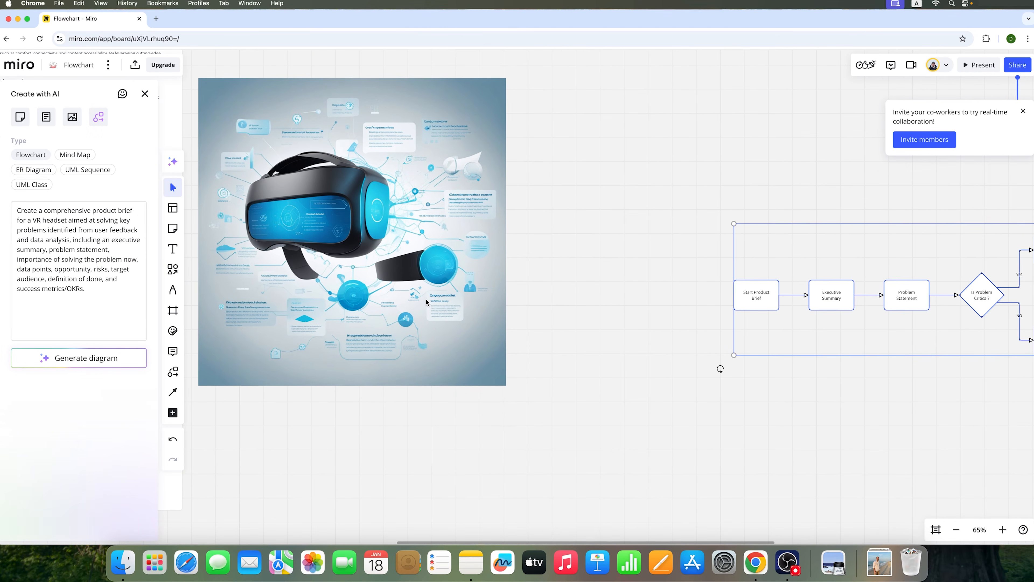
left_click(957, 530)
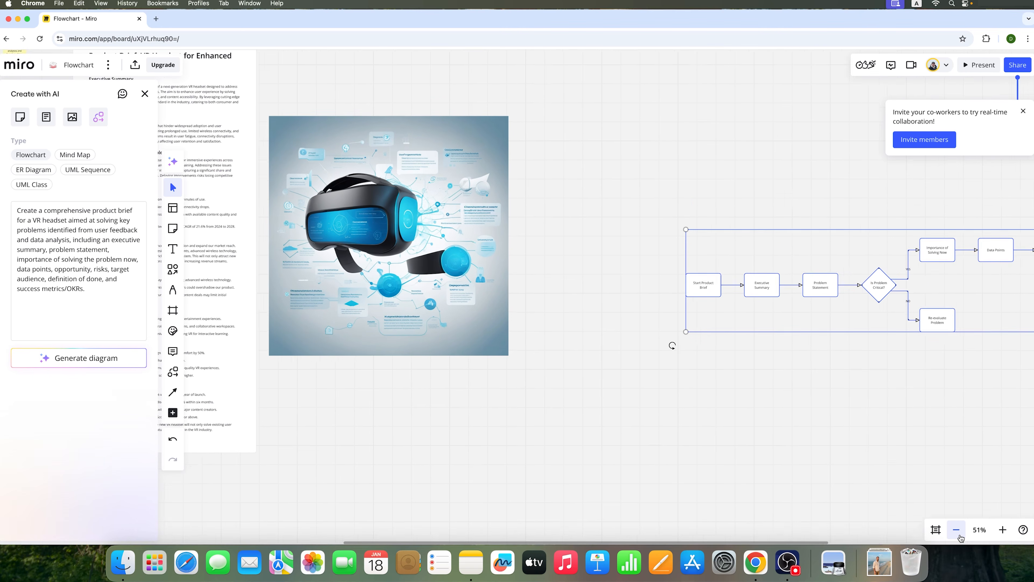
Step: Generate a Mind Map-type diagram with AI from the same VR headset product brief prompt
scroll(682, 372, "down", 1)
scroll(579, 353, "up", 3)
scroll(525, 344, "right", 15)
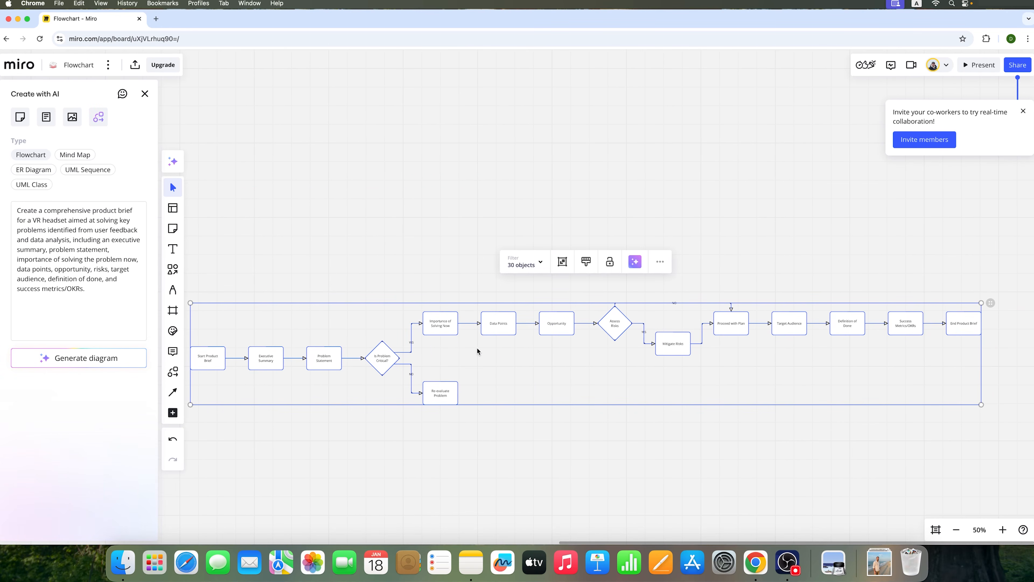
scroll(594, 358, "right", 3)
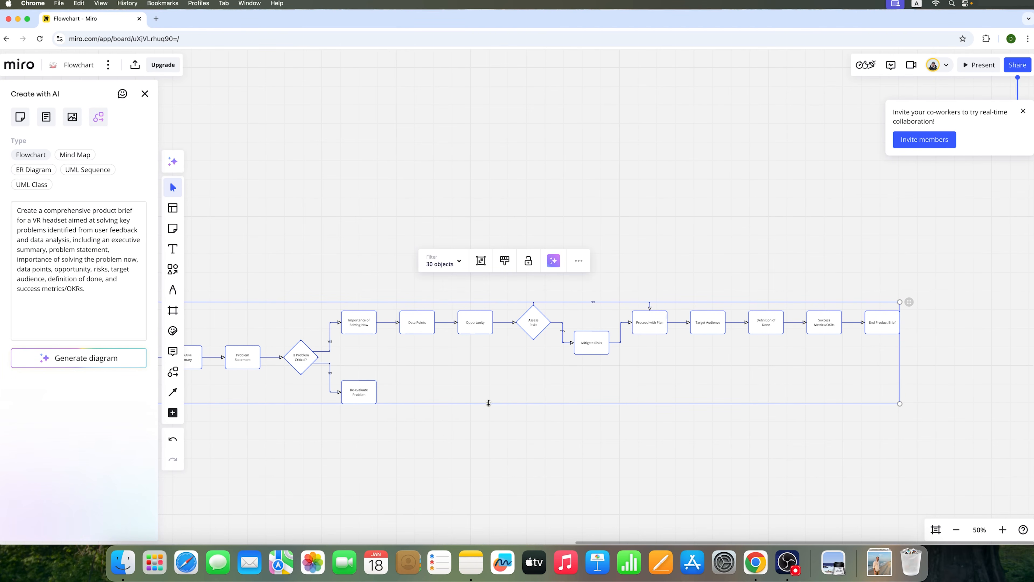
scroll(488, 403, "down", 3)
left_click(382, 376)
left_click(118, 254)
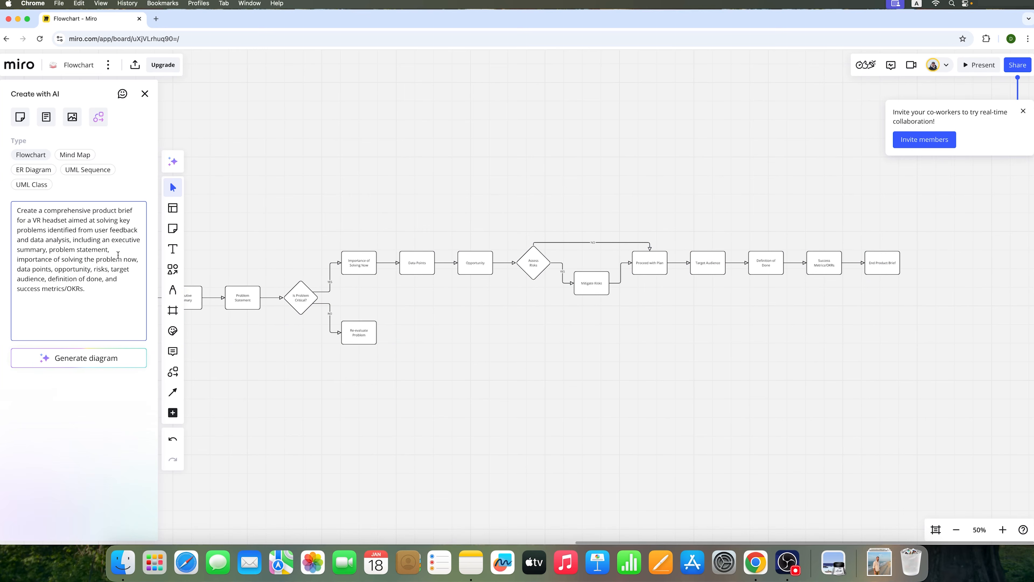
left_click(82, 157)
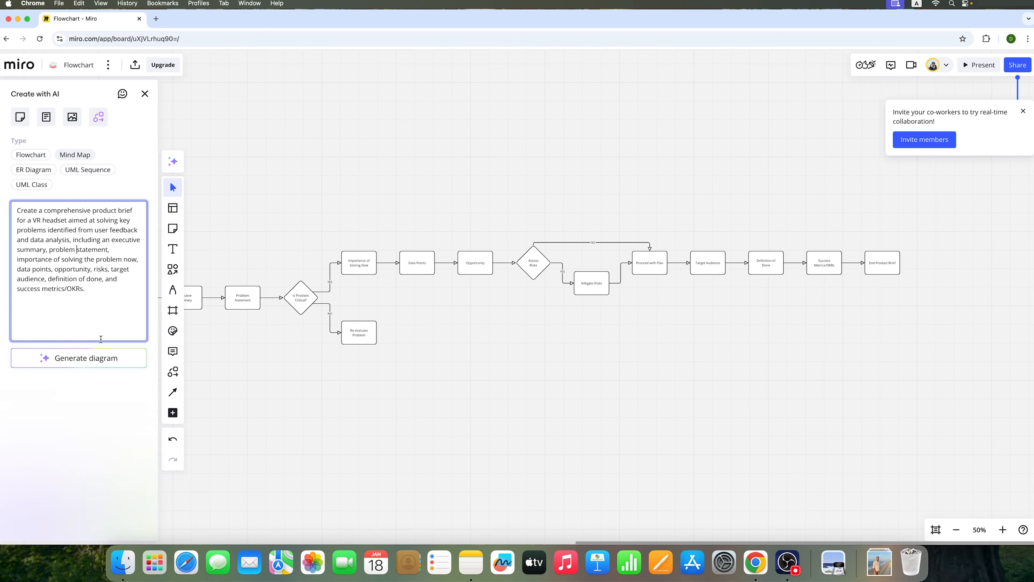
left_click(98, 357)
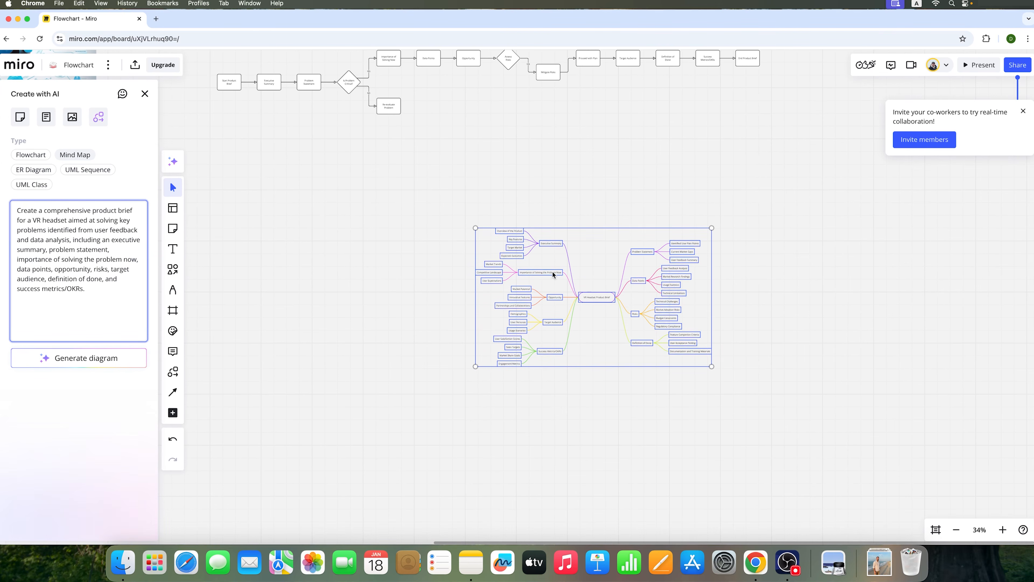
Step: Enlarge the generated mind map proportionally to about 1.7 times its size
left_click_drag(712, 367, 888, 469)
scroll(718, 409, "down", 5)
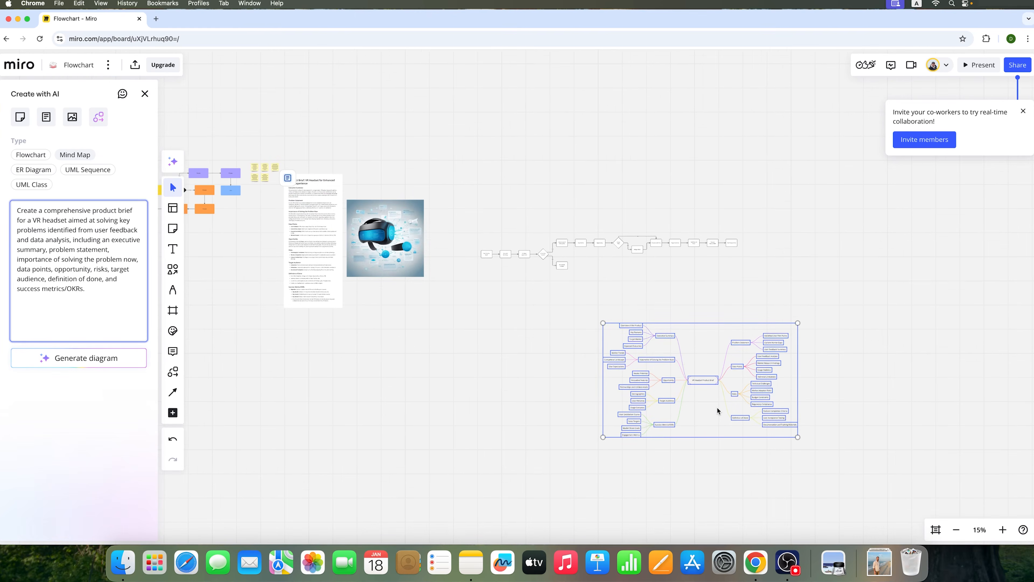
Step: Examine the VR headset mind map, from the overall layout down to its central topic and surrounding branches
scroll(717, 409, "up", 15)
scroll(718, 409, "up", 3)
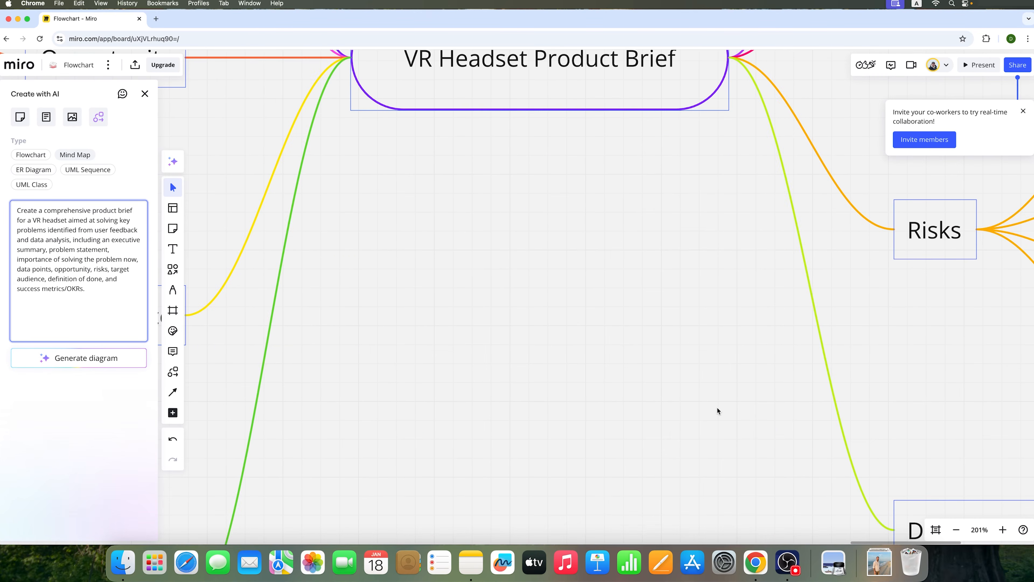
scroll(718, 409, "down", 12)
scroll(718, 409, "down", 8)
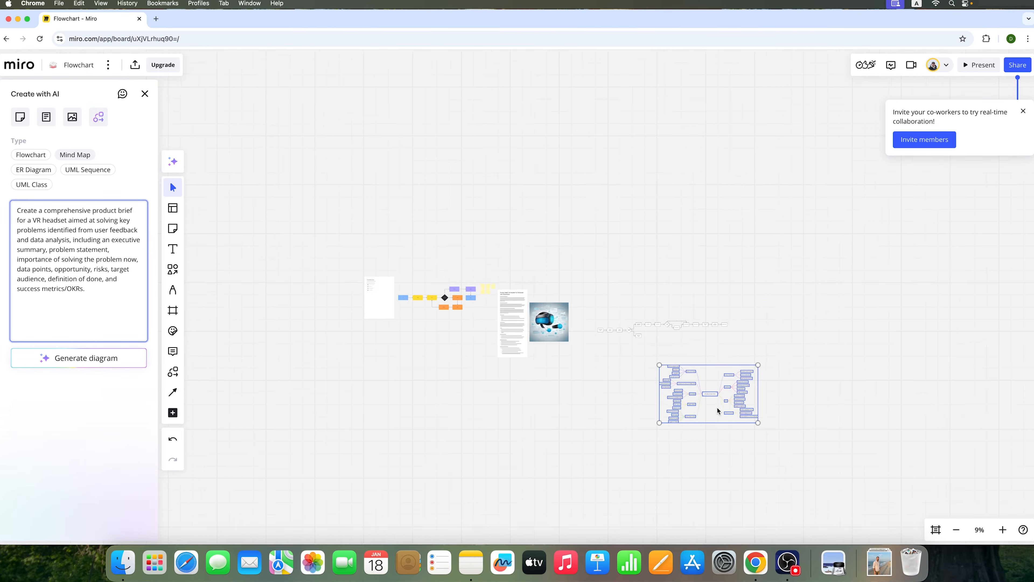
scroll(717, 411, "up", 20)
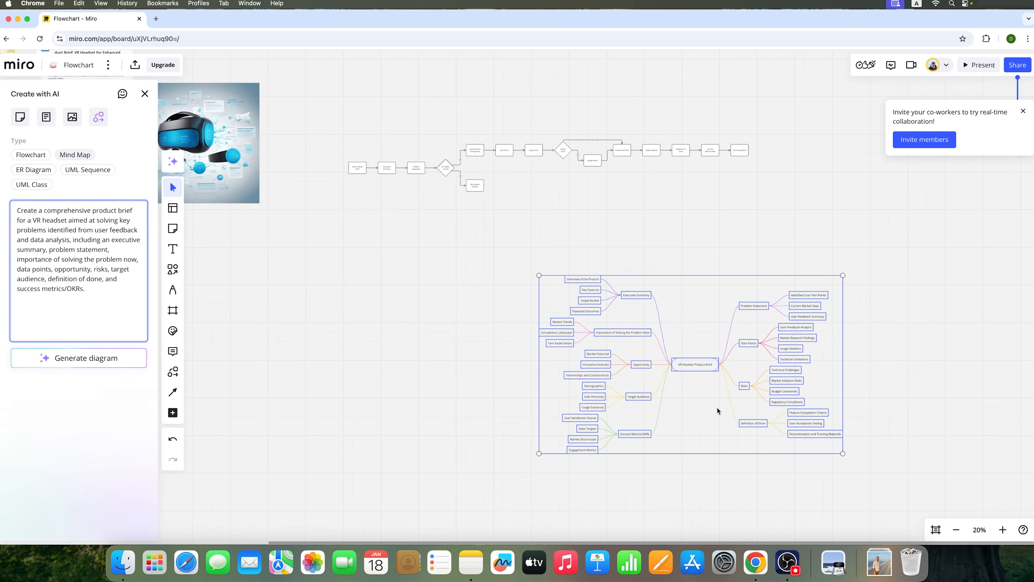
scroll(717, 407, "down", 10)
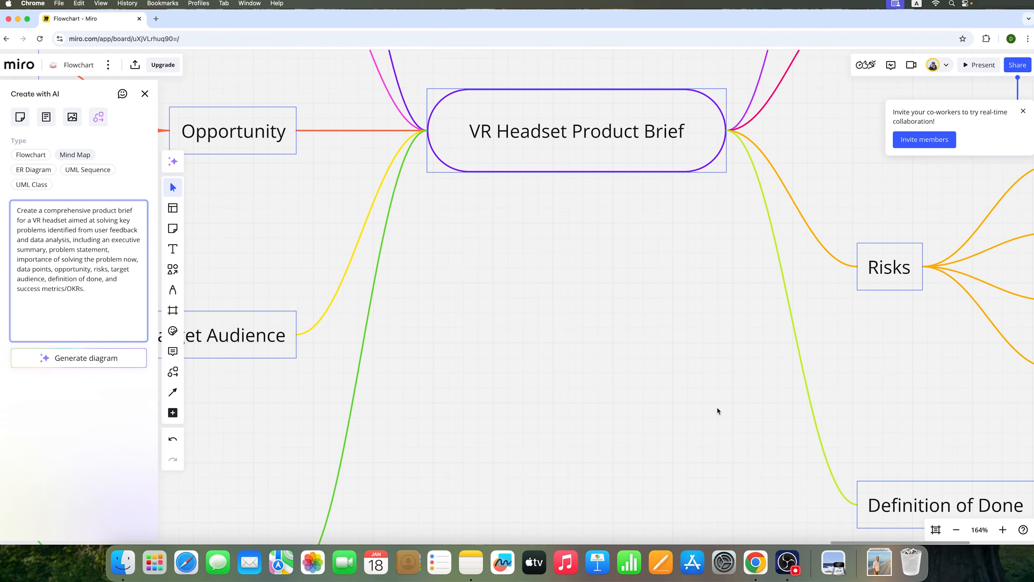
scroll(634, 255, "up", 2)
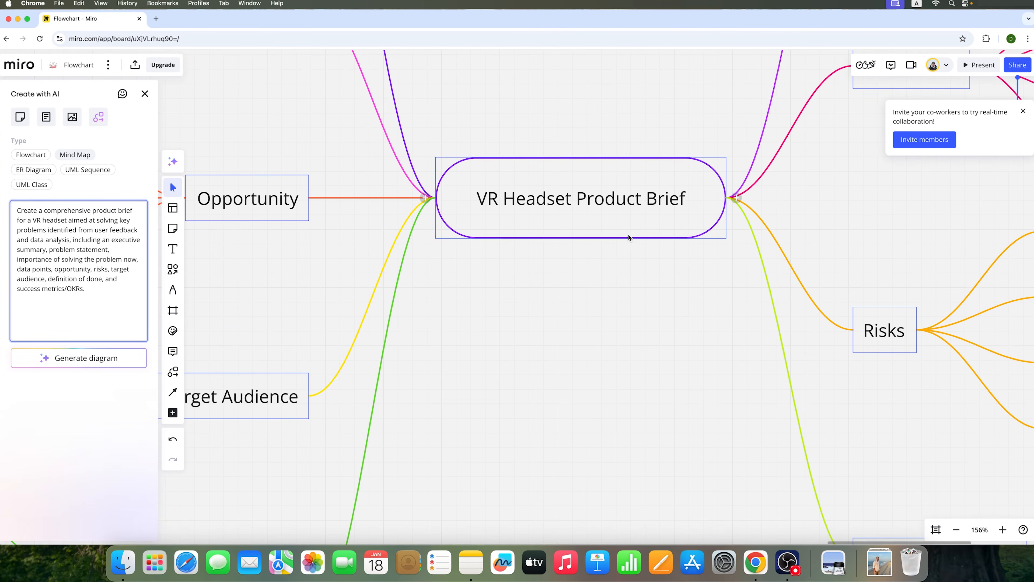
scroll(629, 240, "down", 5)
scroll(627, 232, "up", 8)
scroll(627, 228, "up", 3)
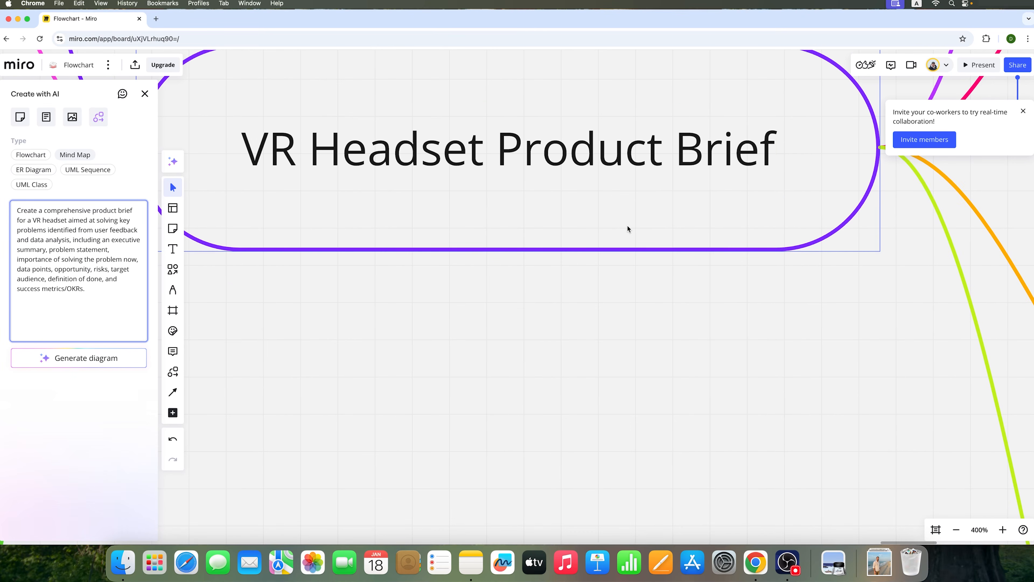
scroll(627, 227, "down", 8)
scroll(628, 229, "down", 8)
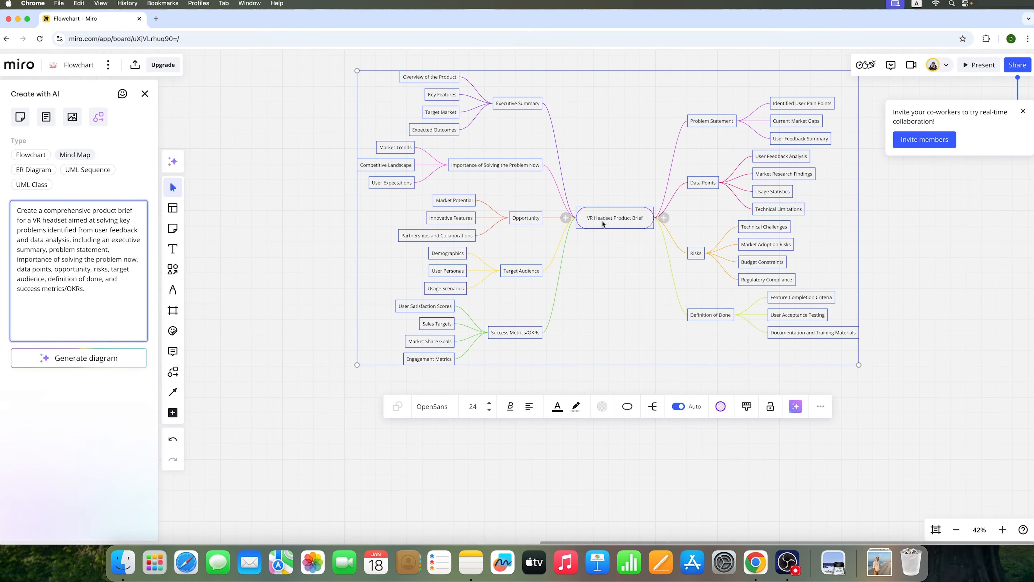
scroll(602, 221, "up", 10)
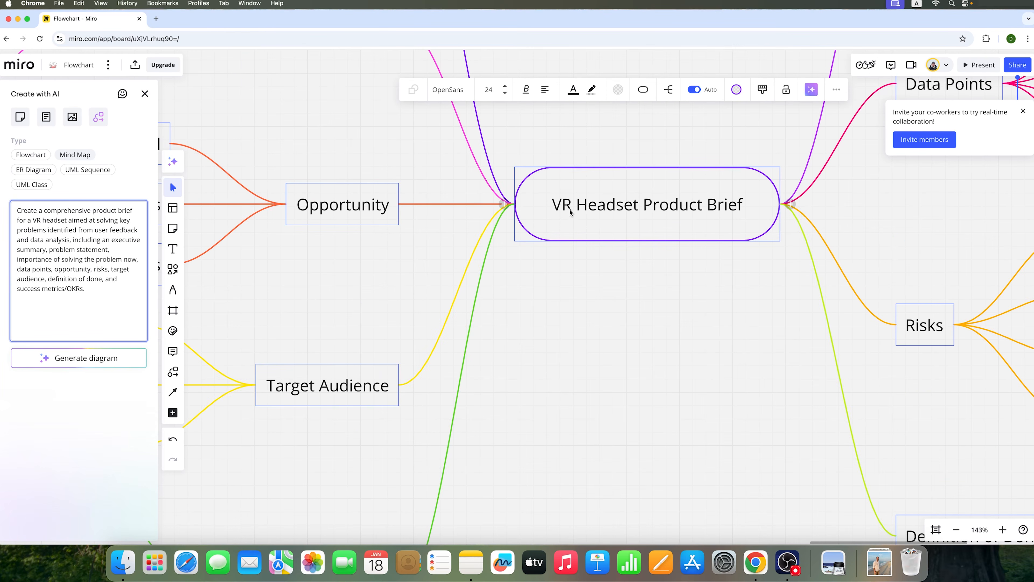
scroll(569, 219, "up", 5)
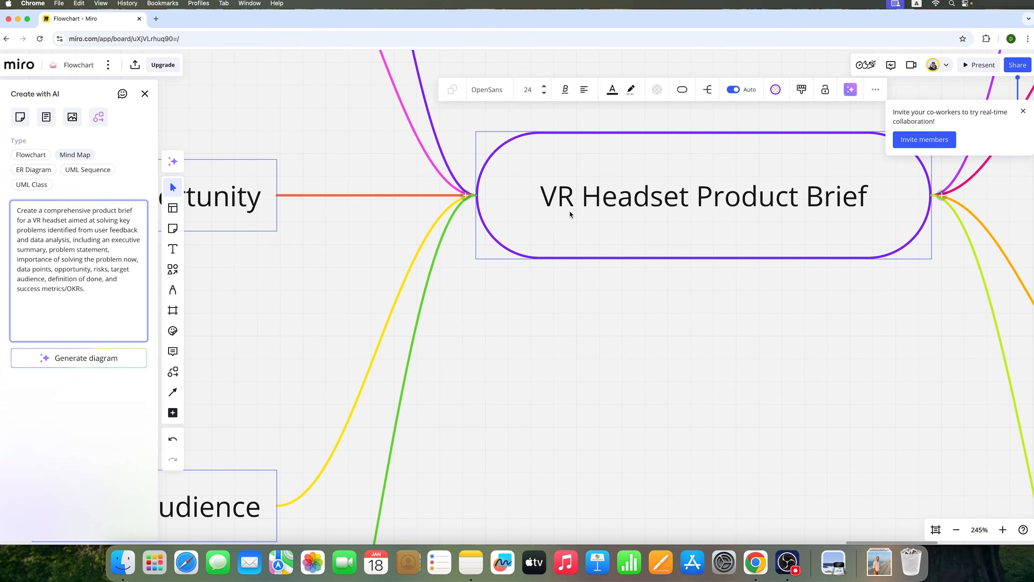
Step: Review the additional options available for the mind map's central VR Headset Product Brief node
double_click(626, 198)
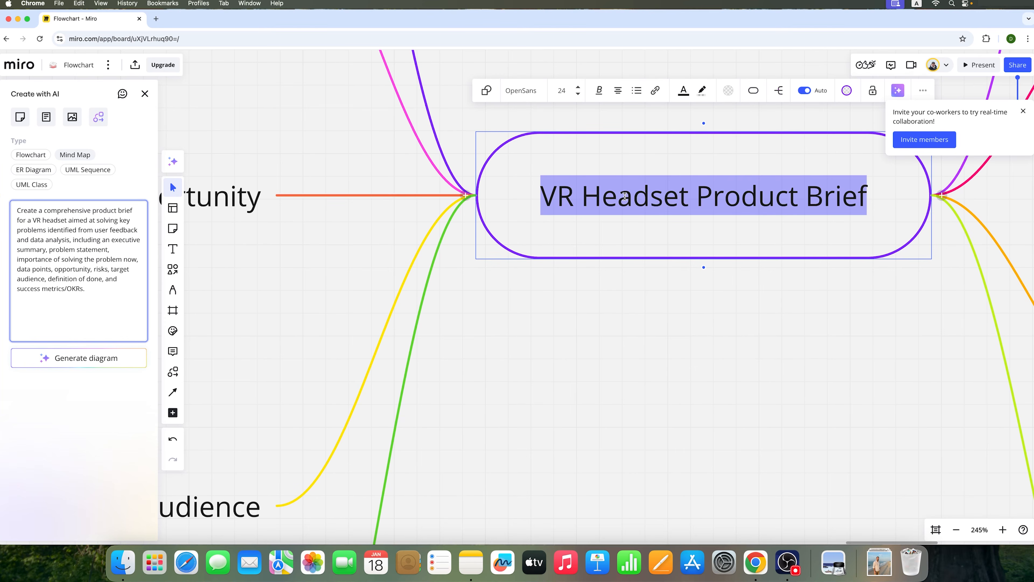
right_click(626, 199)
left_click(591, 196)
scroll(694, 207, "down", 1)
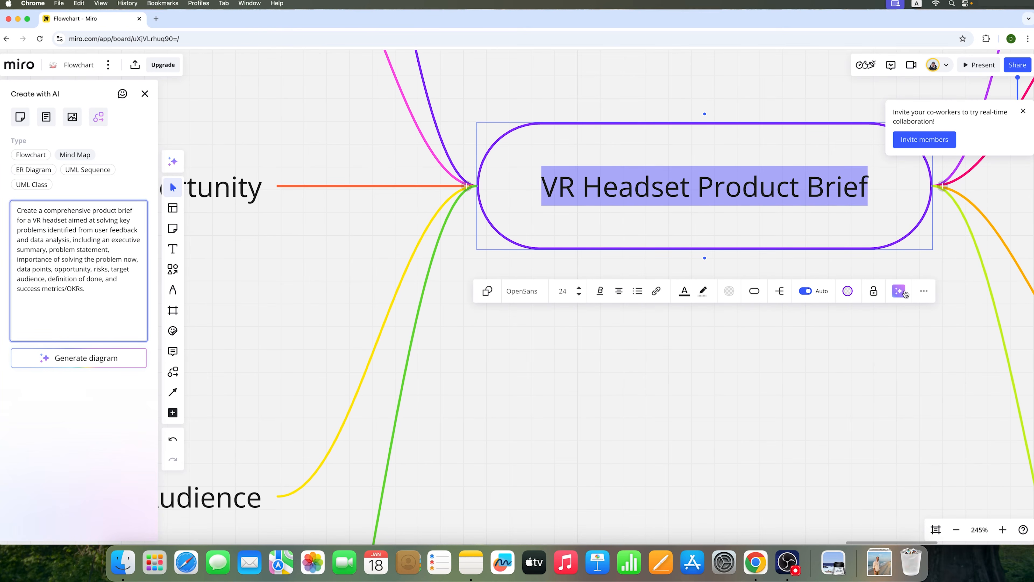
left_click(927, 292)
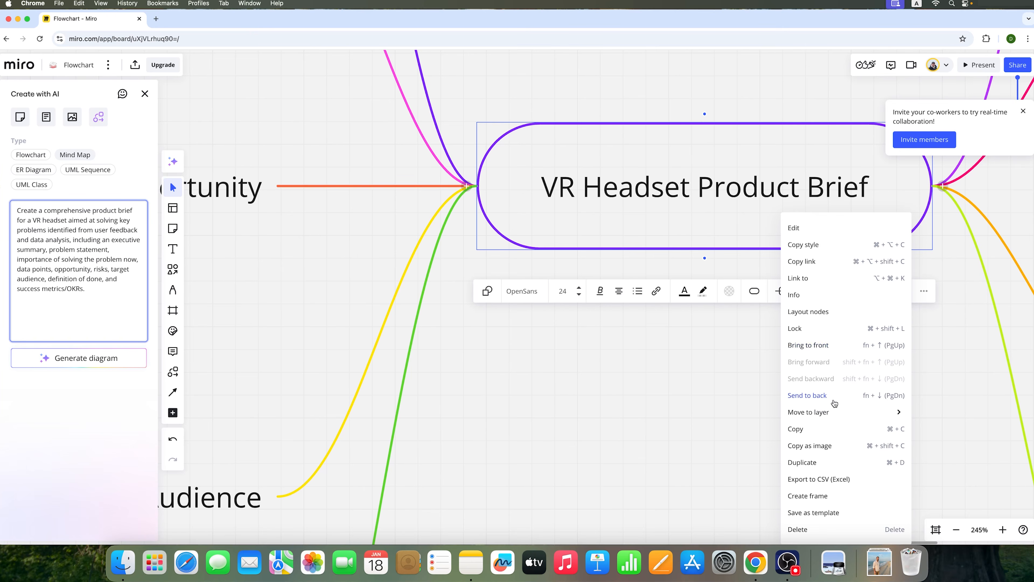
mouse_move(836, 419)
left_click(732, 388)
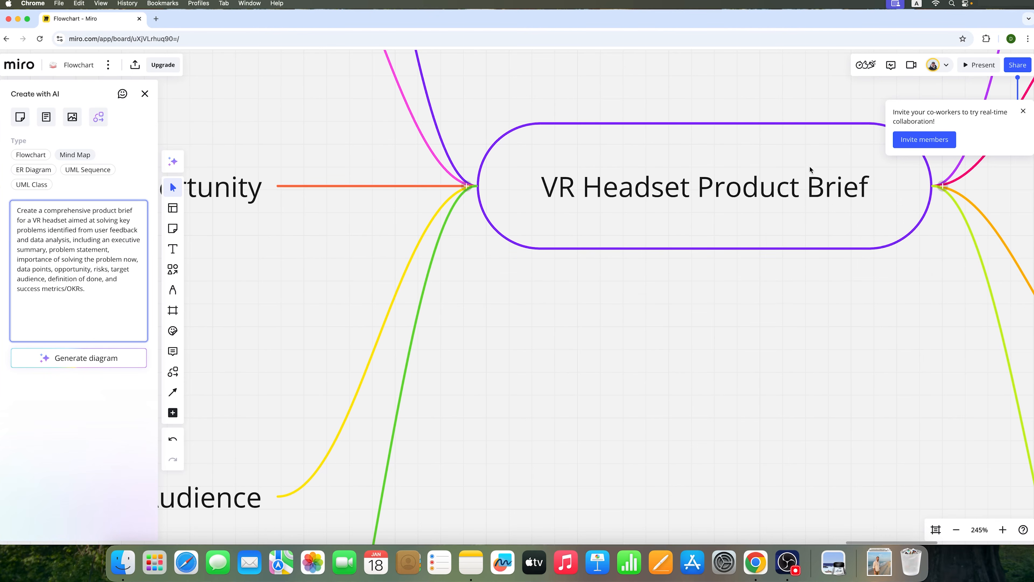
Step: Review the Miro AI options for the central VR Headset Product Brief node, including the text adjustment, translation and mind map expansion choices
double_click(782, 179)
double_click(772, 186)
triple_click(771, 187)
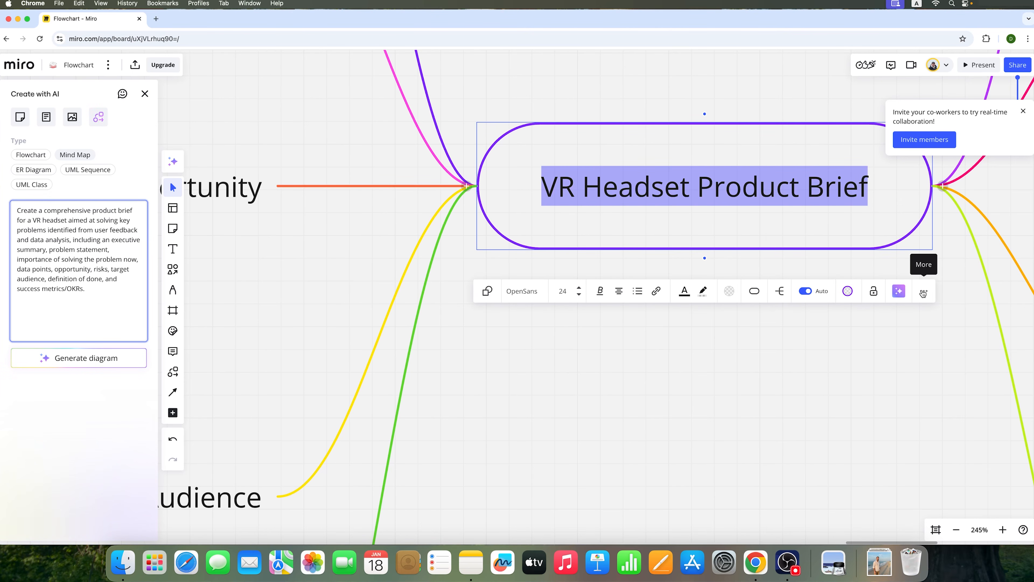
left_click(899, 292)
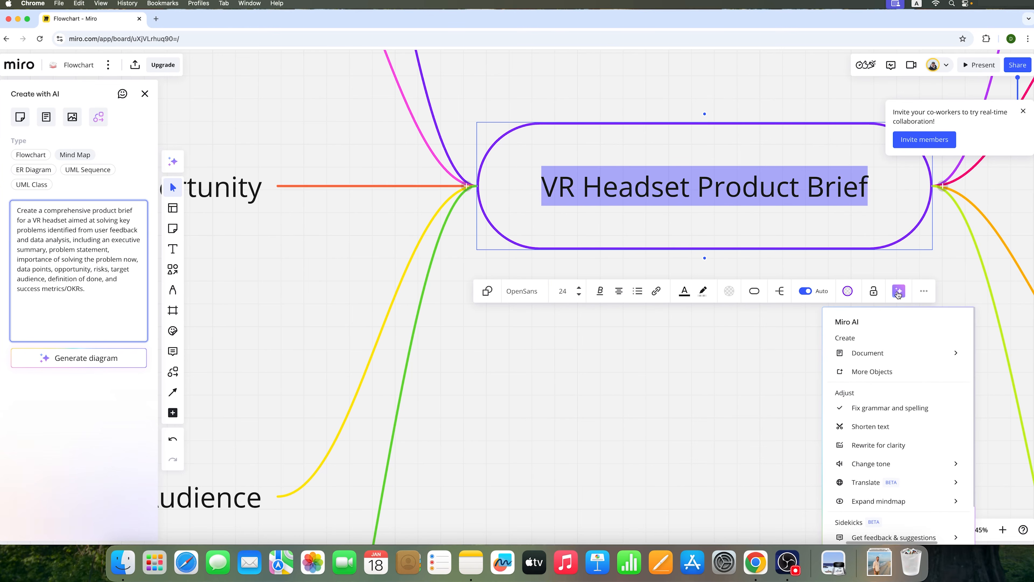
scroll(902, 403, "down", 2)
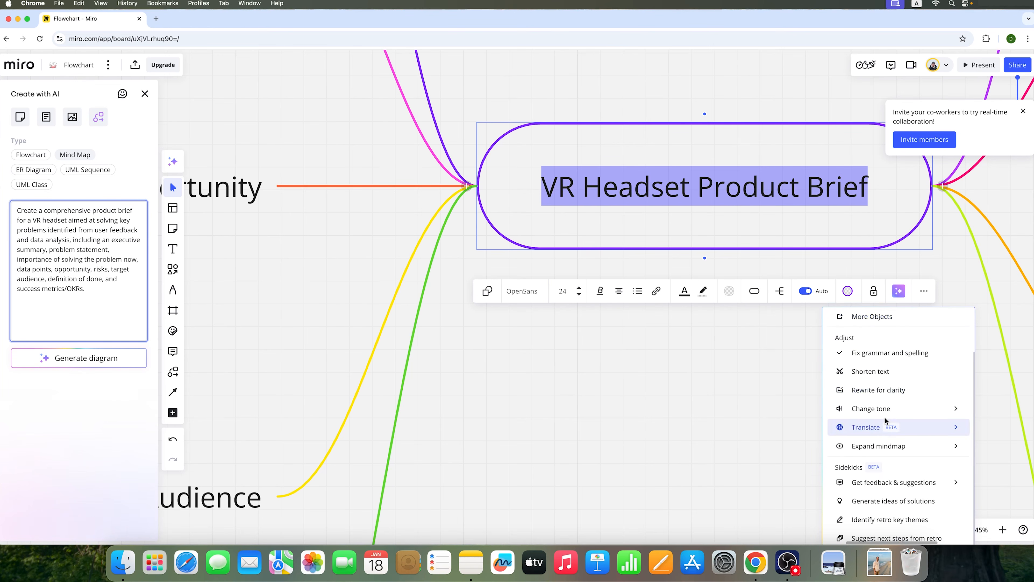
mouse_move(880, 430)
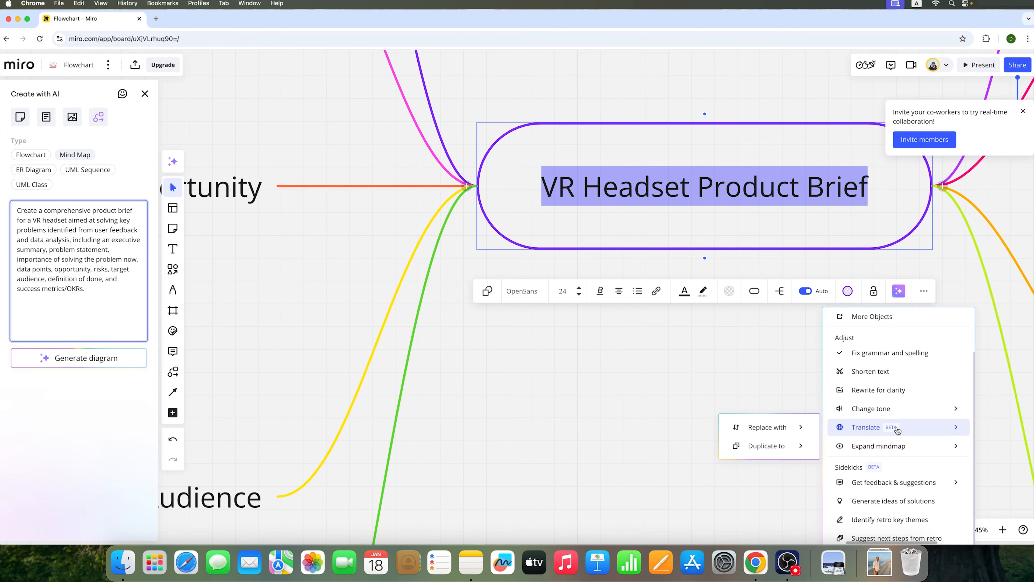
scroll(898, 430, "up", 2)
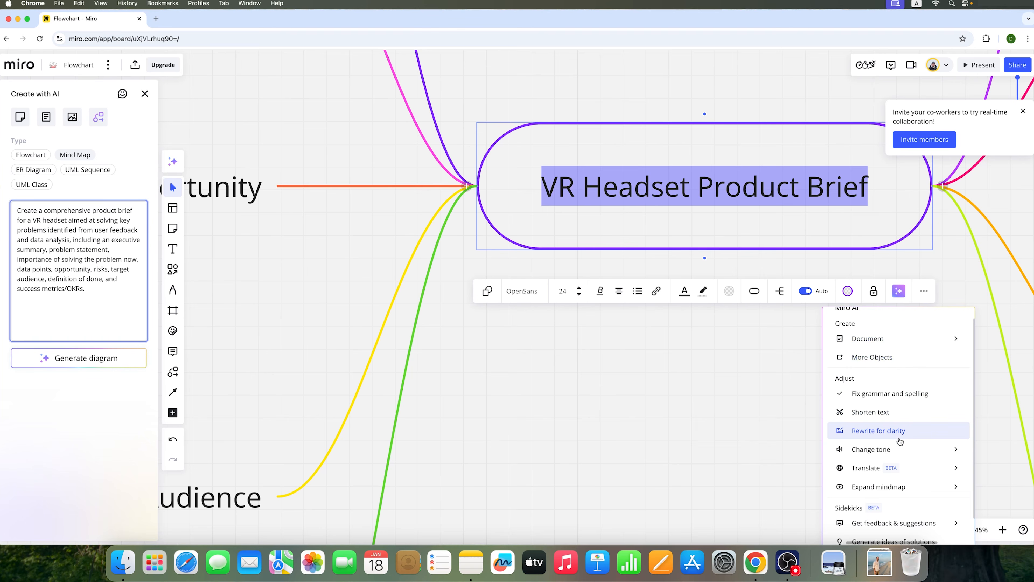
scroll(898, 428, "down", 2)
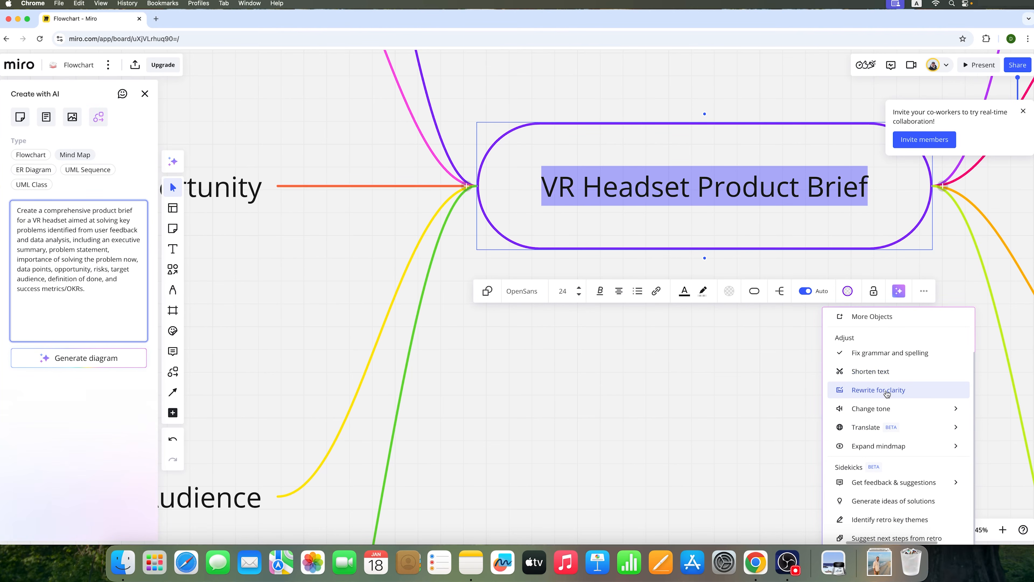
mouse_move(890, 412)
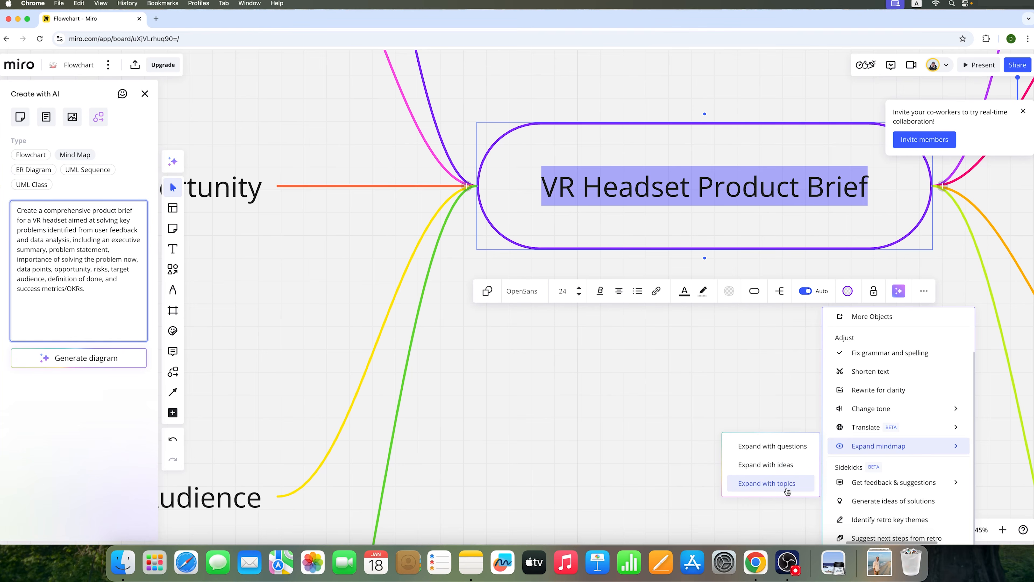
Step: Try to get AI feedback and suggestions from the Product Leader sidekick on the central mind map node
mouse_move(891, 483)
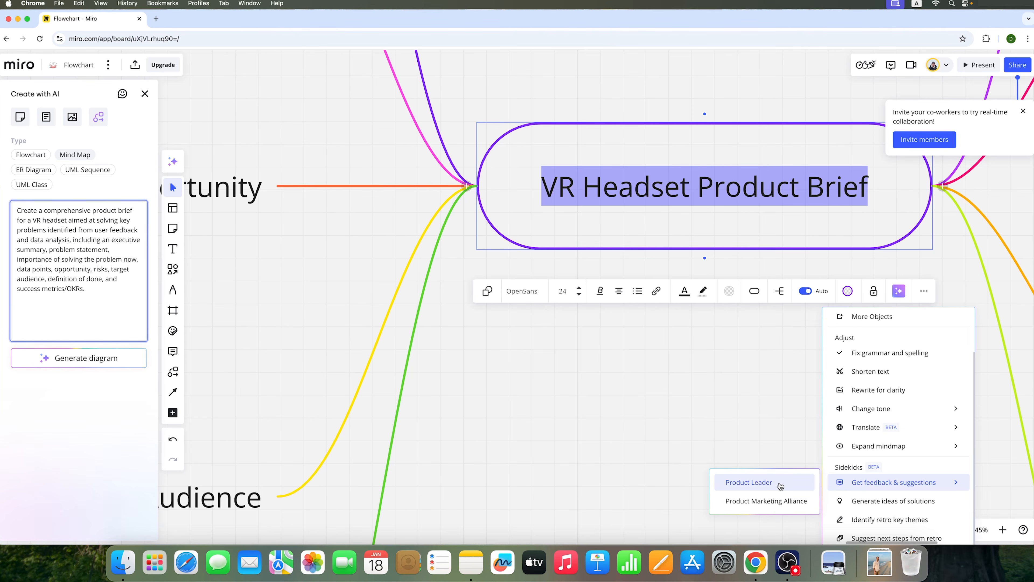
left_click(780, 484)
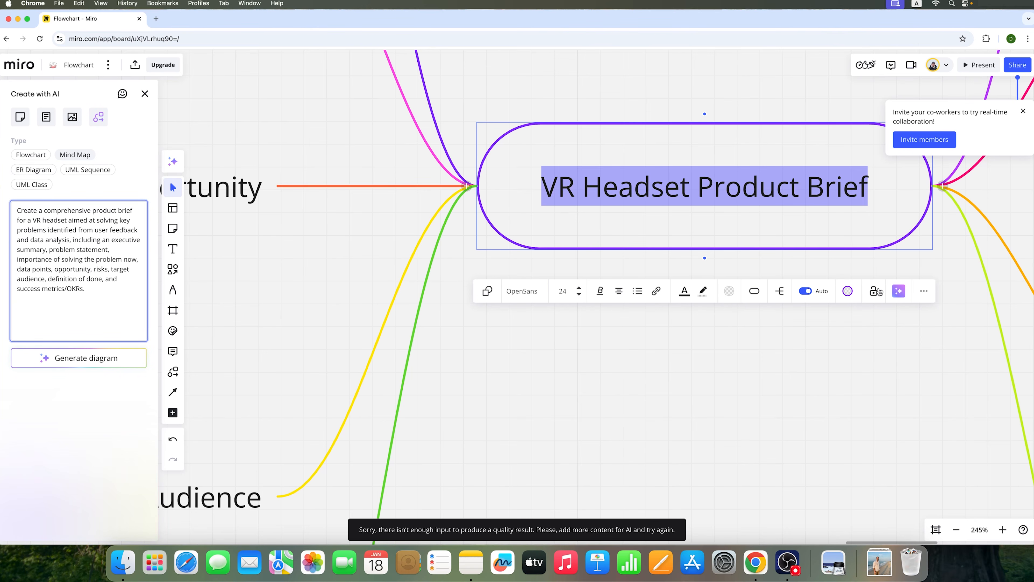
Step: Try to have Miro AI suggest next steps from retro for the central mind map node
left_click(898, 292)
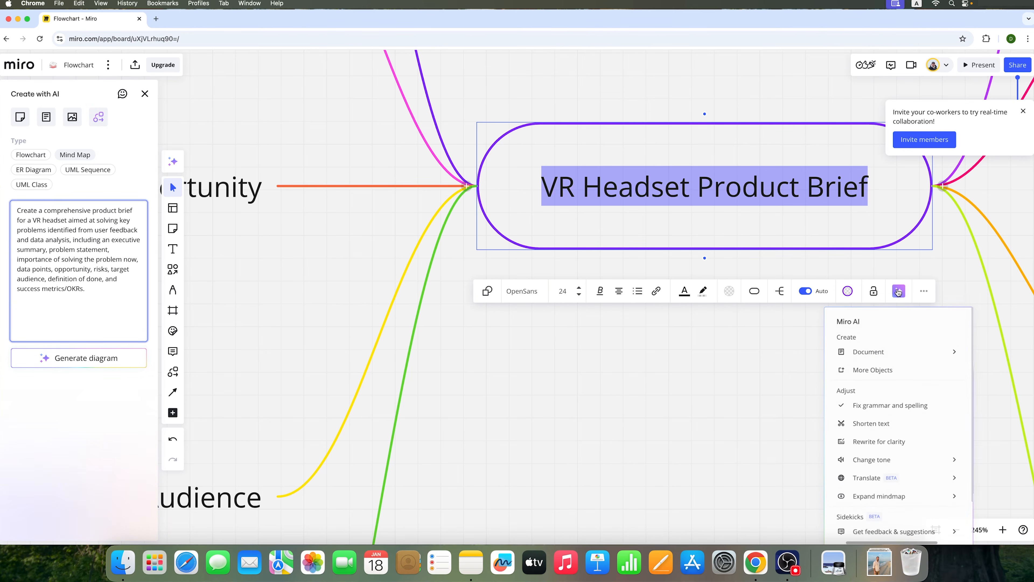
scroll(892, 501, "down", 3)
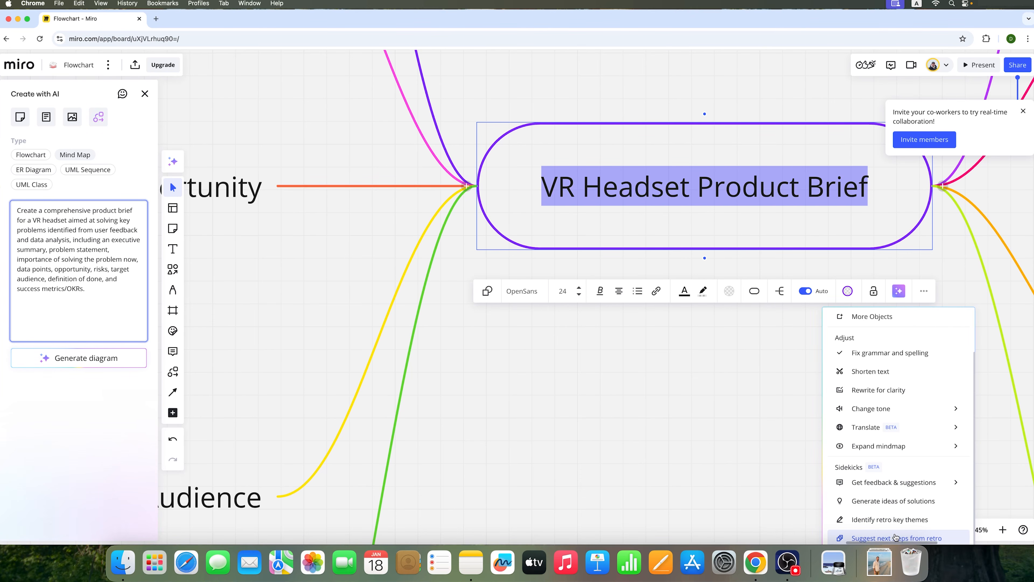
left_click(896, 538)
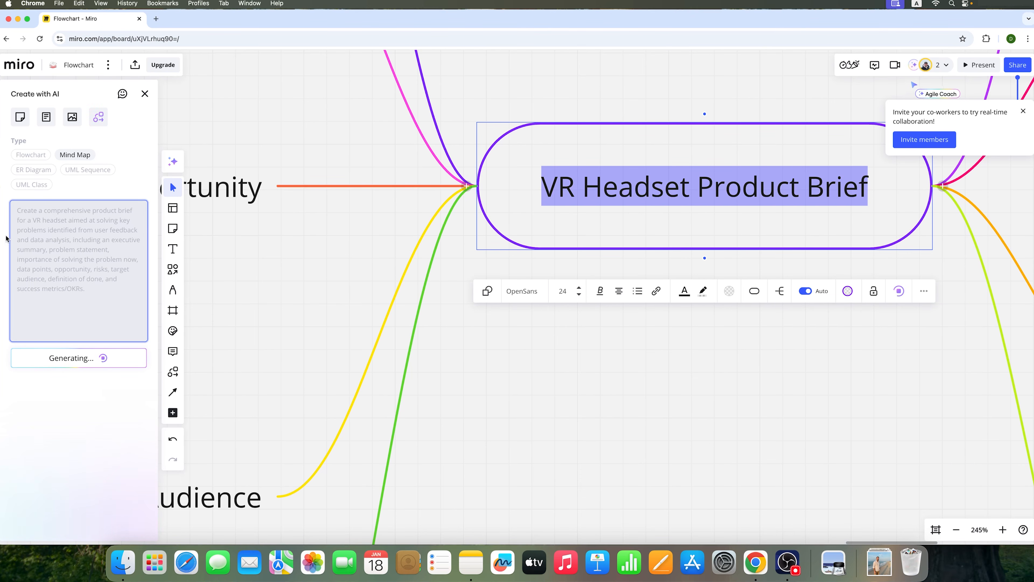
Step: Generate a second Mind Map-type diagram with AI from the existing VR headset product brief prompt
left_click_drag(110, 284, 16, 209)
scroll(720, 380, "up", 3)
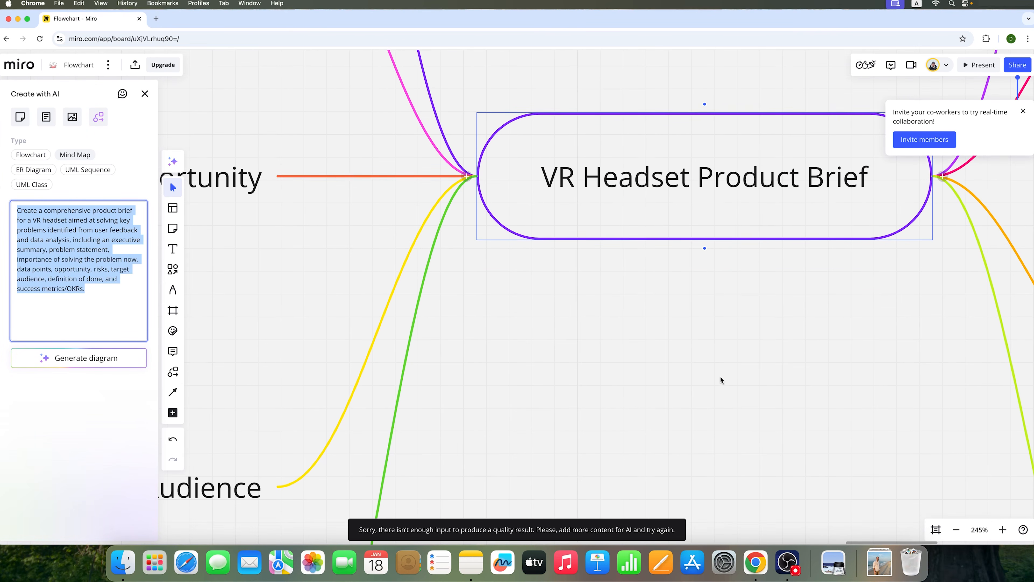
scroll(671, 381, "down", 5)
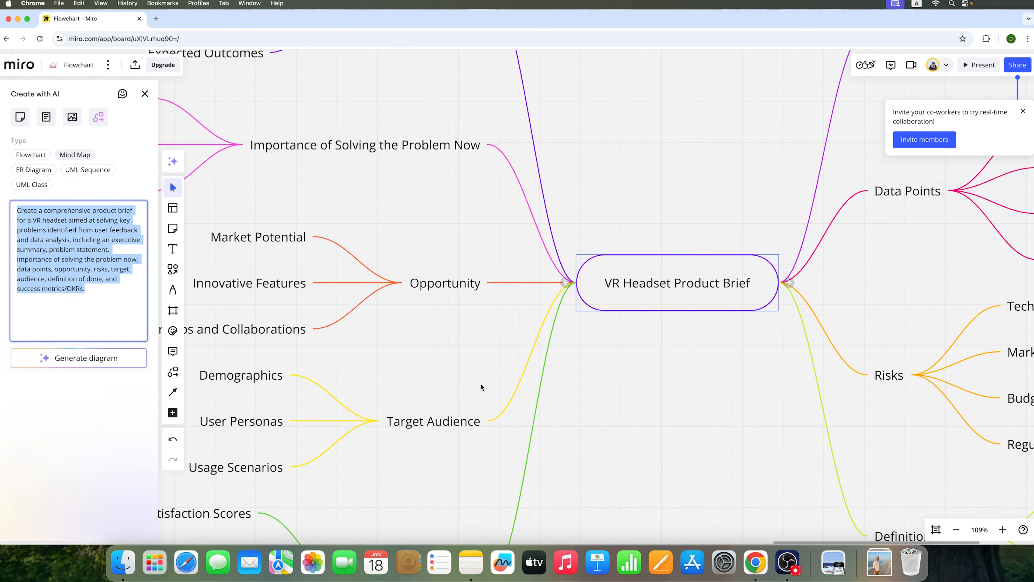
left_click(111, 363)
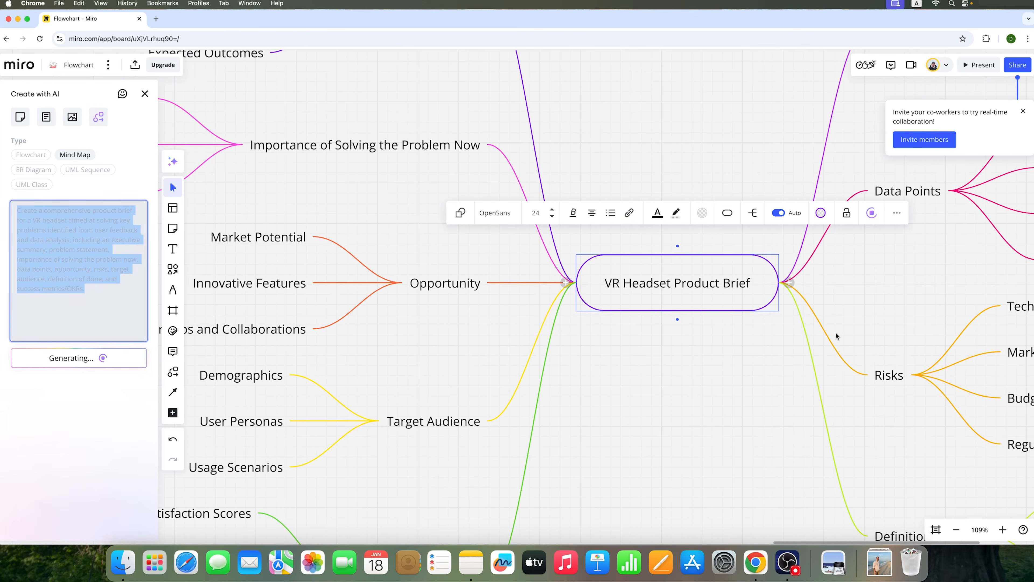
scroll(835, 332, "down", 5)
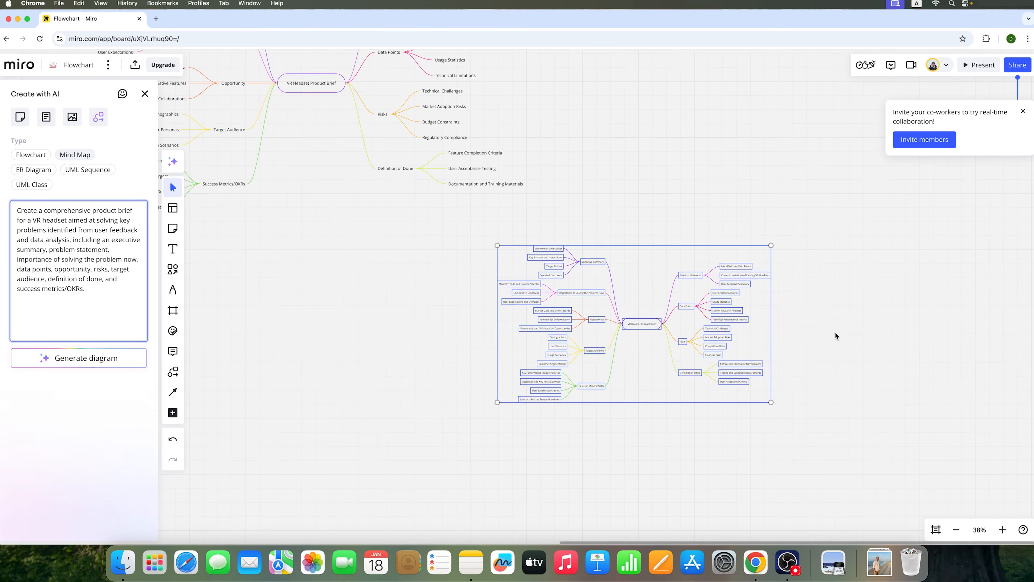
Step: Generate a Research Synthesis document with Miro AI from the second VR headset mind map
scroll(618, 333, "up", 5)
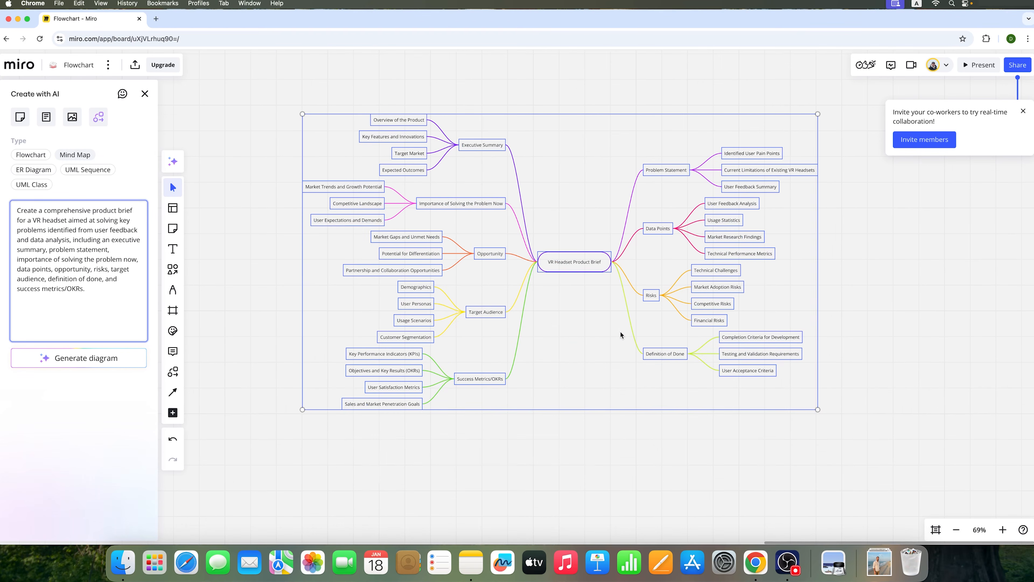
scroll(621, 333, "down", 5)
scroll(620, 333, "down", 5)
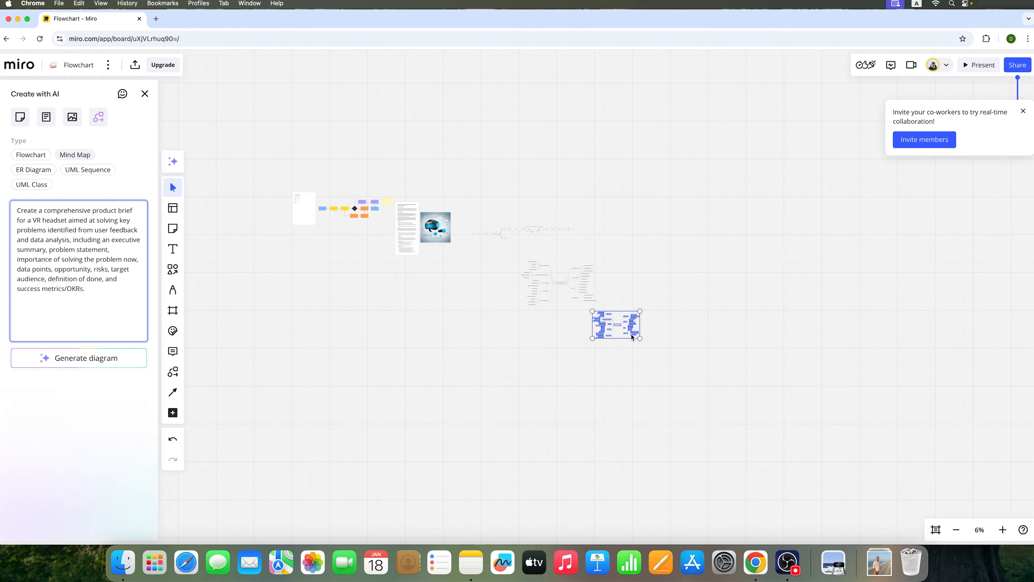
scroll(632, 335, "up", 10)
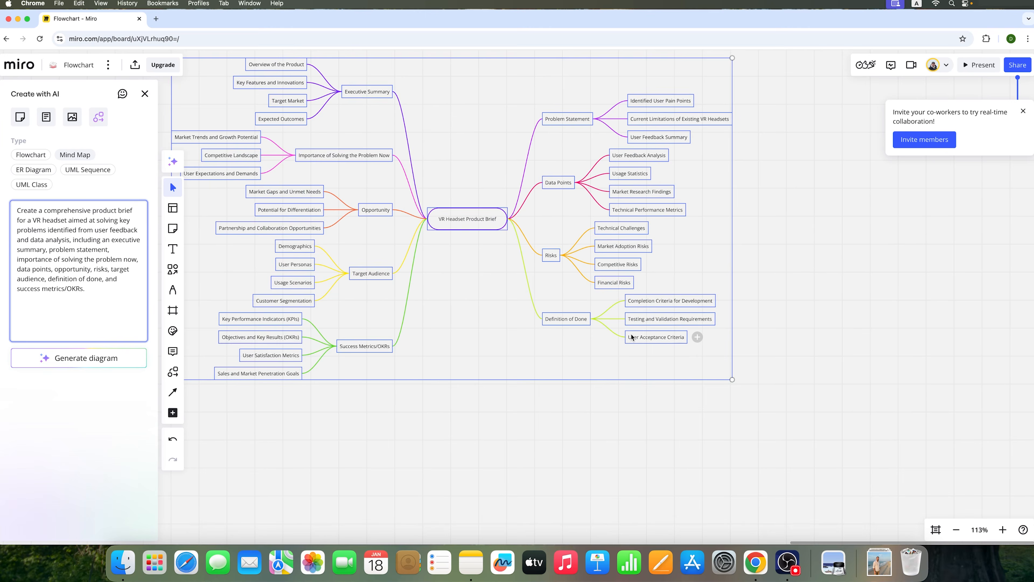
scroll(631, 336, "down", 5)
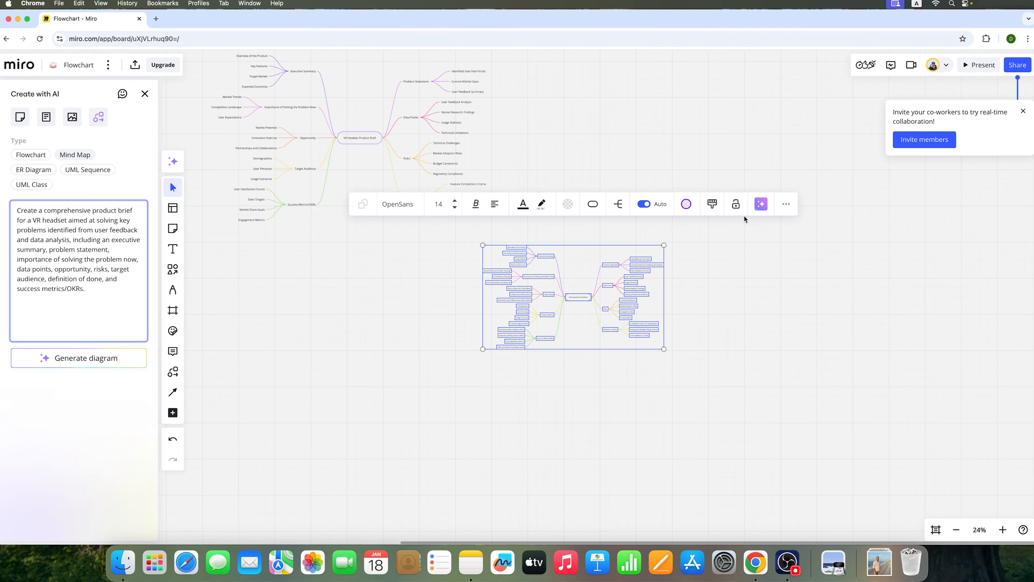
left_click(765, 207)
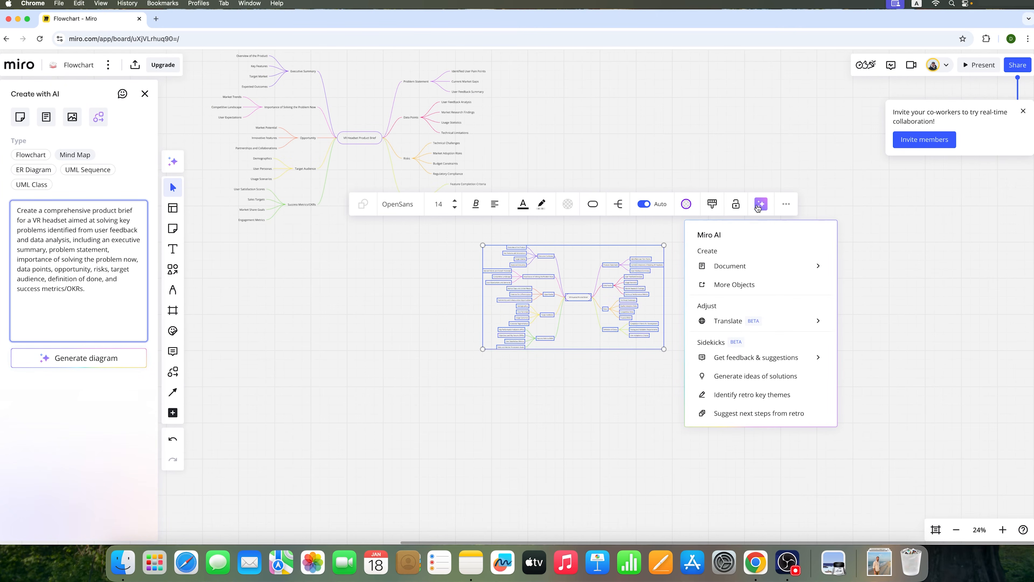
mouse_move(736, 274)
mouse_move(740, 327)
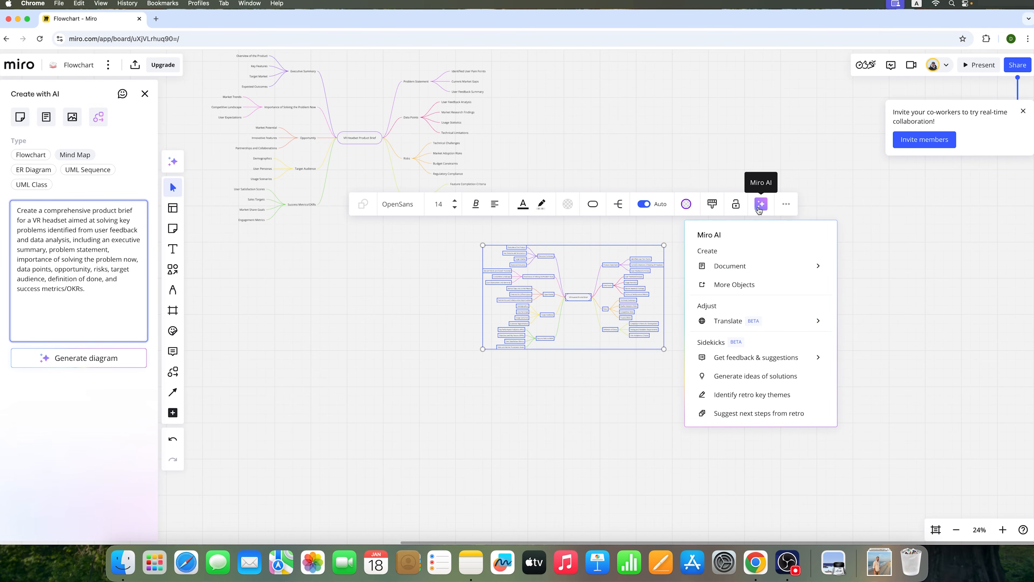
mouse_move(761, 261)
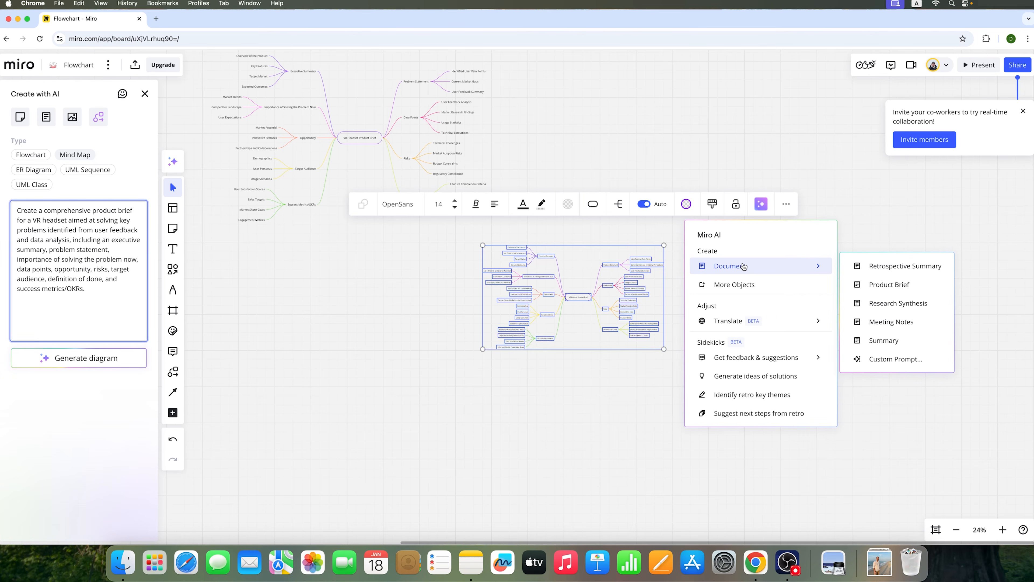
left_click(890, 306)
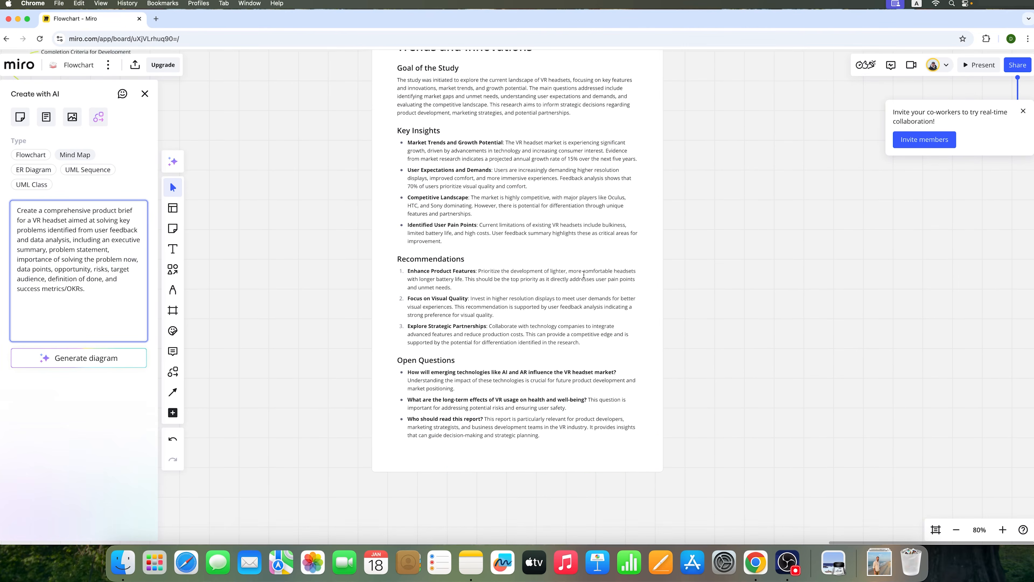
Step: Examine the generated VR headset research report, from the study goal and key insights through the recommendations and open questions
scroll(584, 274, "up", 1)
scroll(584, 274, "down", 6)
scroll(584, 275, "up", 1)
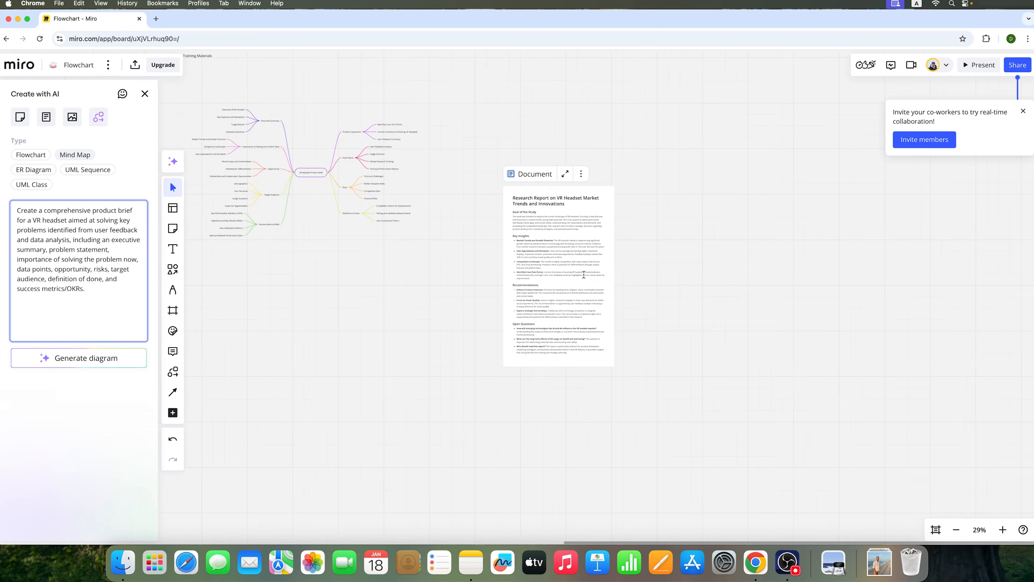
scroll(584, 275, "up", 4)
left_click_drag(463, 126, 534, 186)
scroll(540, 199, "down", 2)
left_click(536, 216)
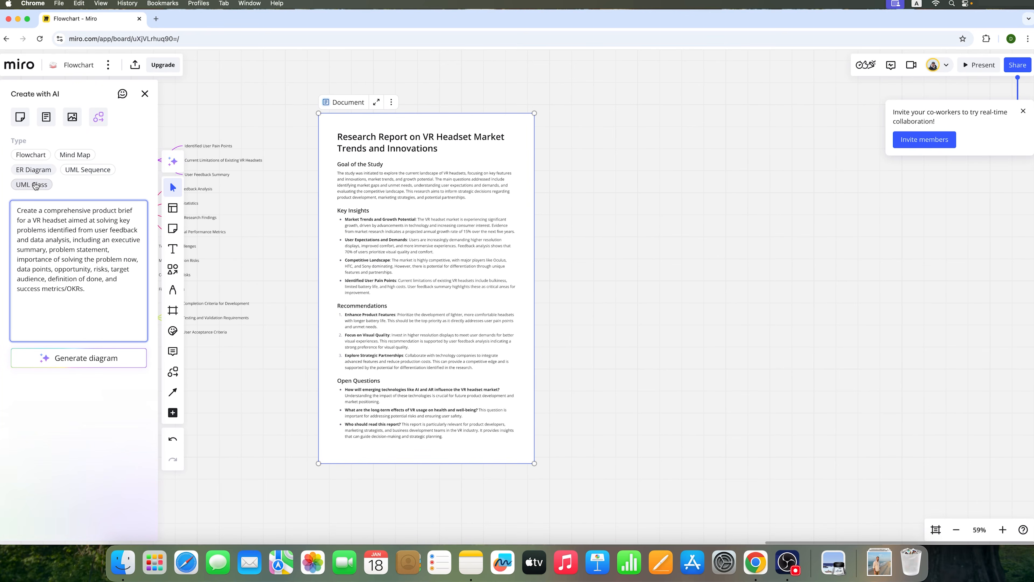
Step: Set the AI diagram type to UML Class and clear the research document selection
left_click(36, 187)
scroll(223, 222, "down", 1)
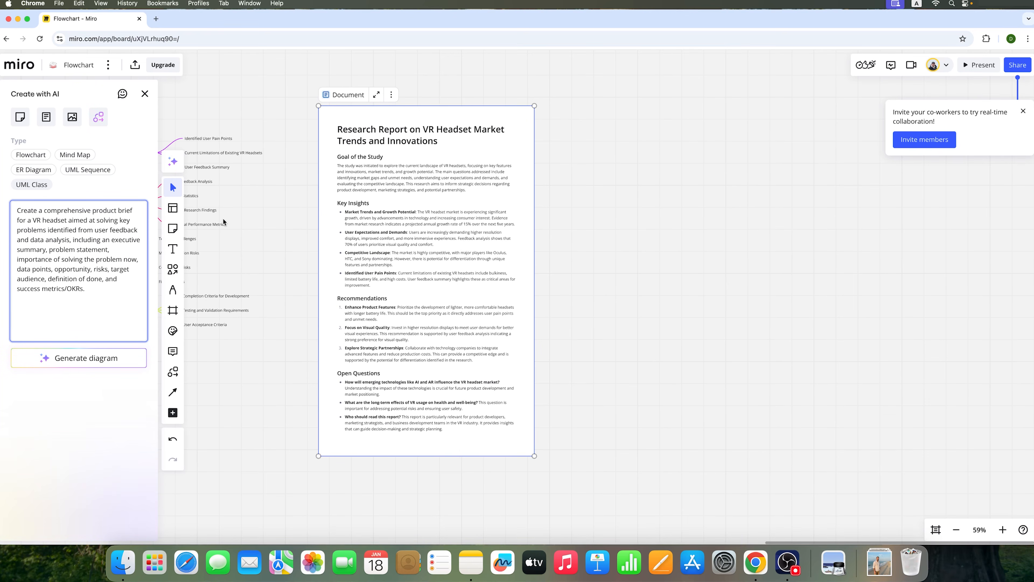
scroll(319, 223, "left", 6)
scroll(320, 220, "left", 5)
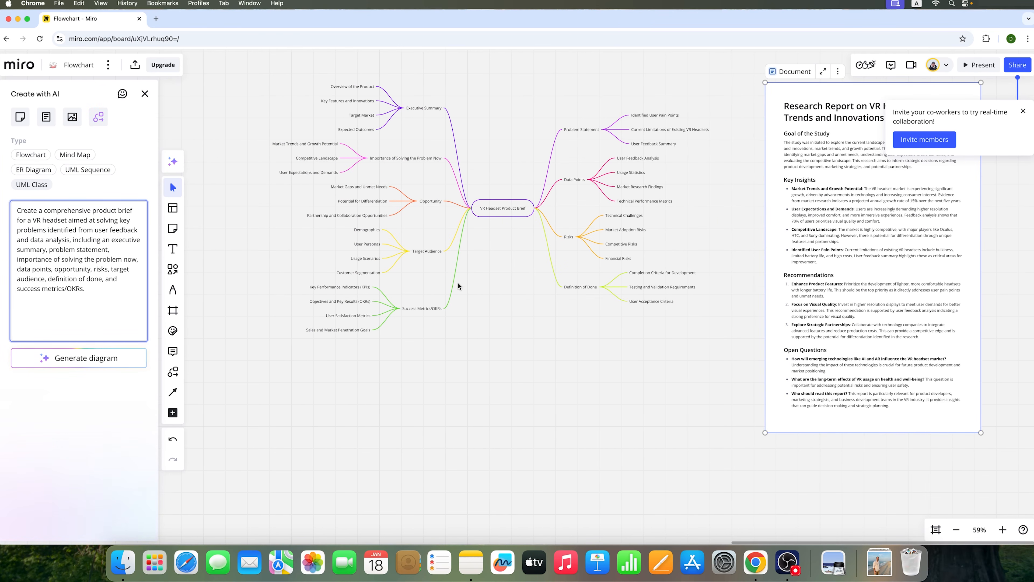
scroll(458, 286, "down", 5)
left_click(508, 269)
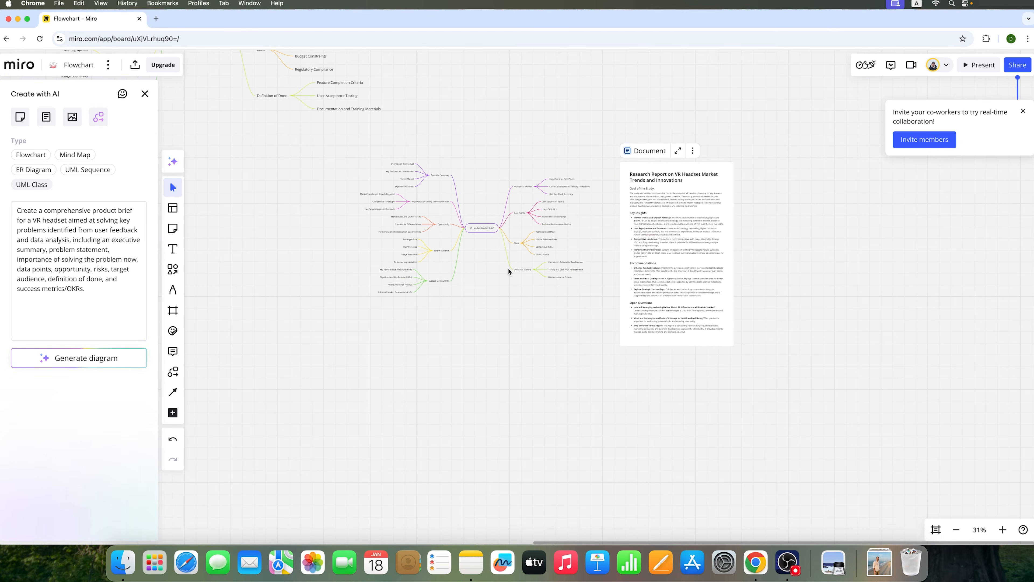
Step: Browse the template library's For you suggestions and the use-case categories from Meetings & Workshops through Strategy & Planning
left_click(172, 209)
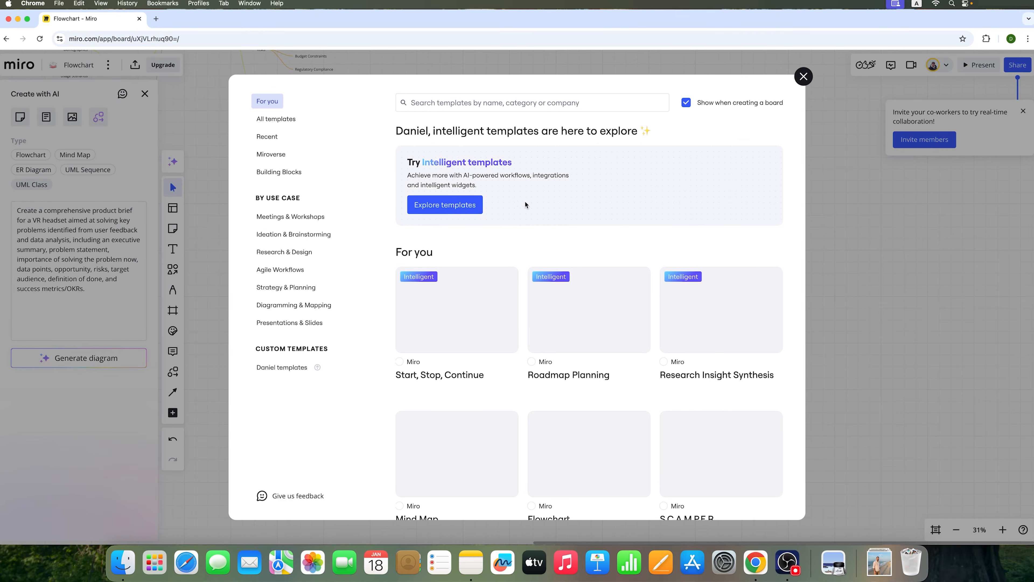
scroll(533, 252, "down", 4)
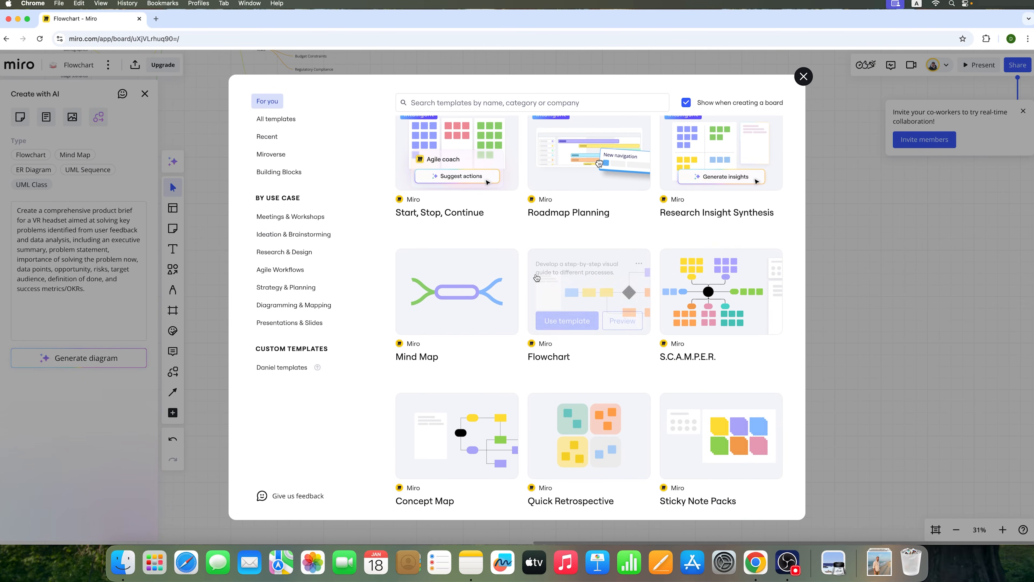
scroll(684, 285, "down", 1)
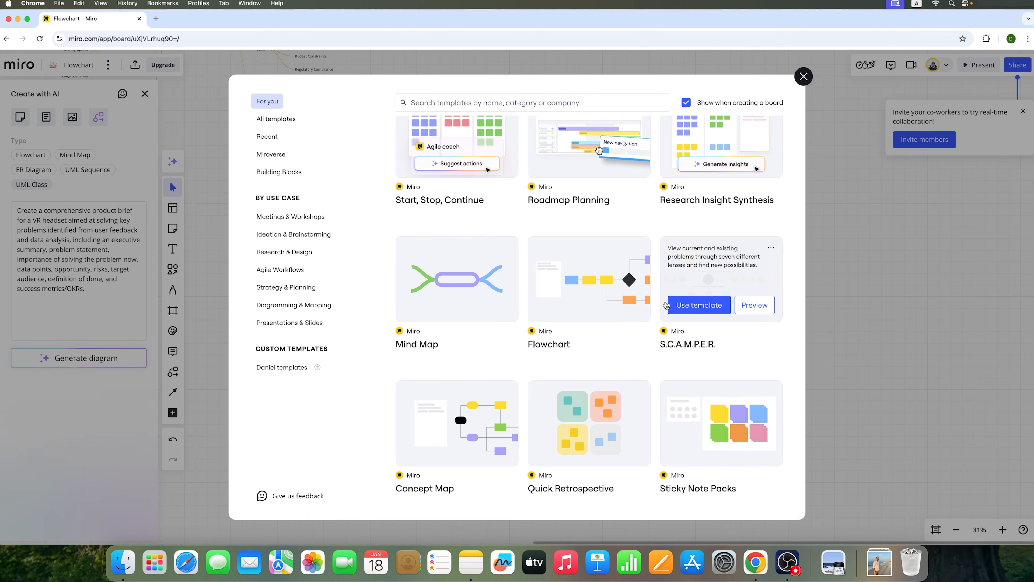
left_click(290, 216)
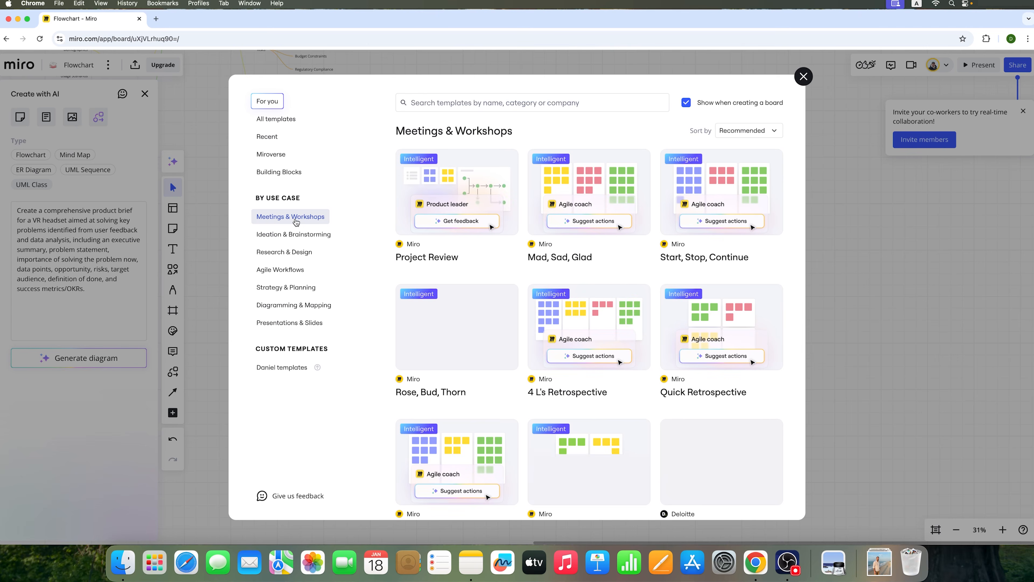
left_click(295, 235)
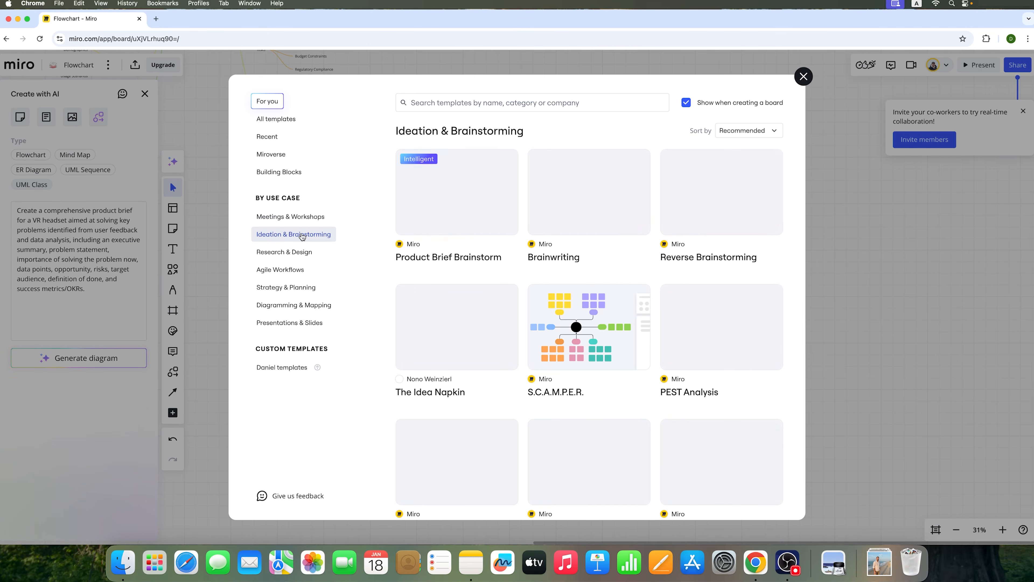
left_click(284, 252)
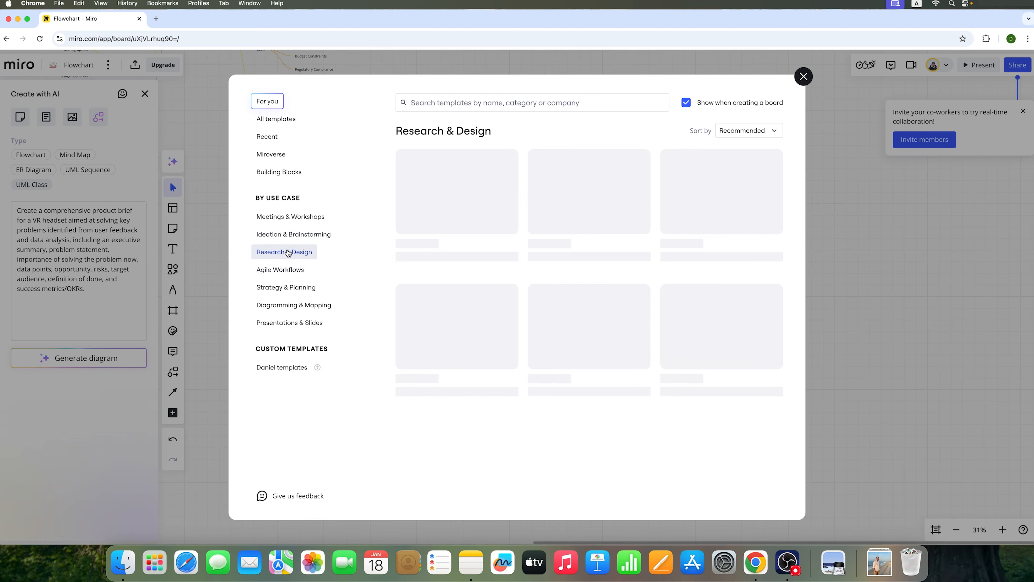
left_click(287, 274)
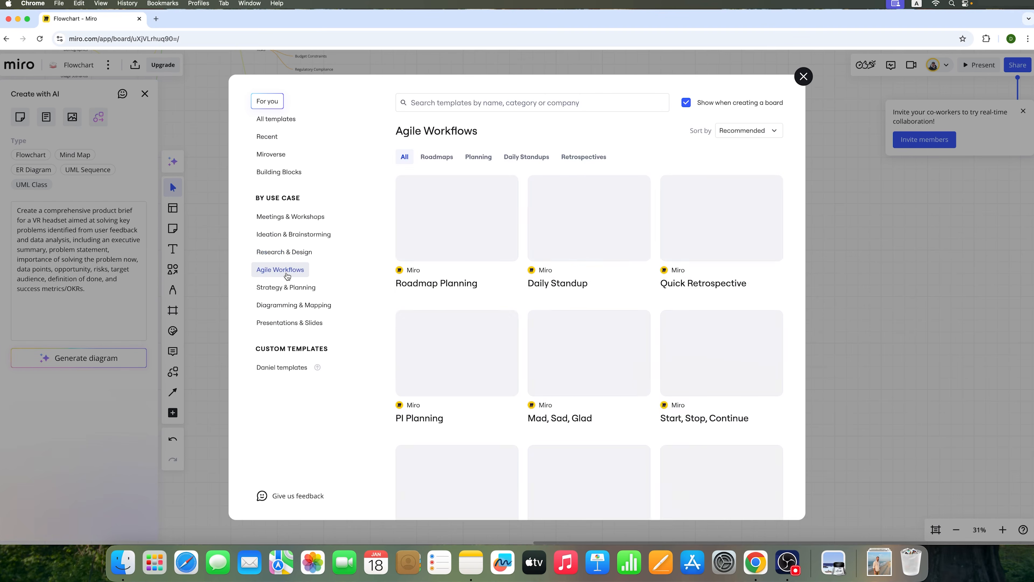
left_click(290, 288)
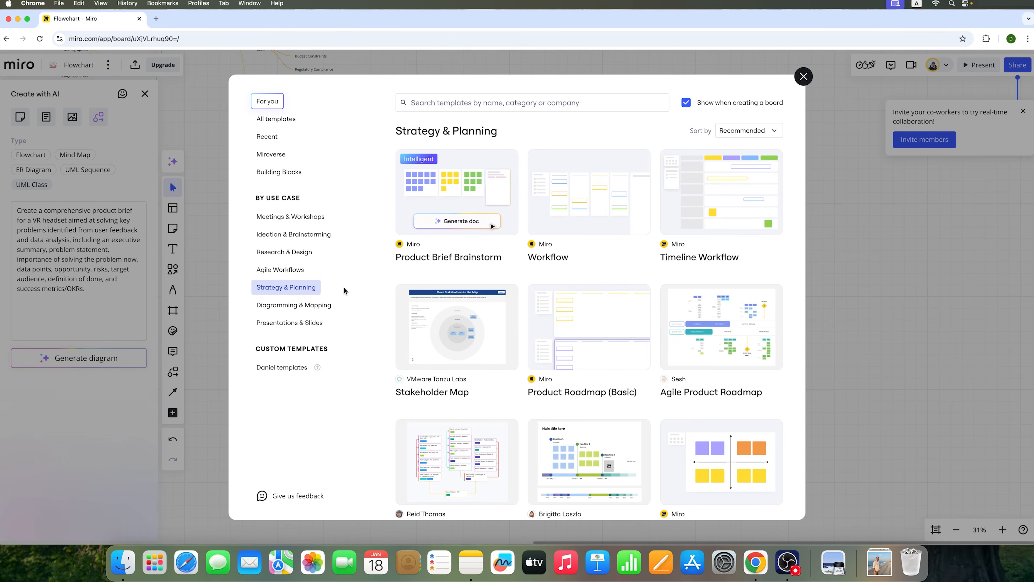
scroll(556, 294, "down", 3)
Step: Look through the Diagramming & Mapping and Presentations & Slides template categories
left_click(294, 306)
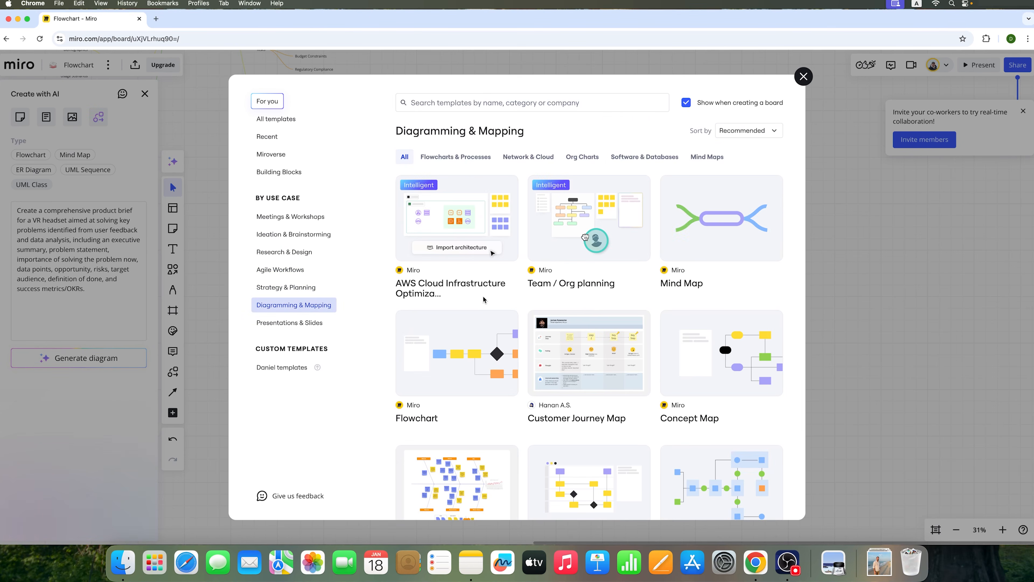
left_click(289, 322)
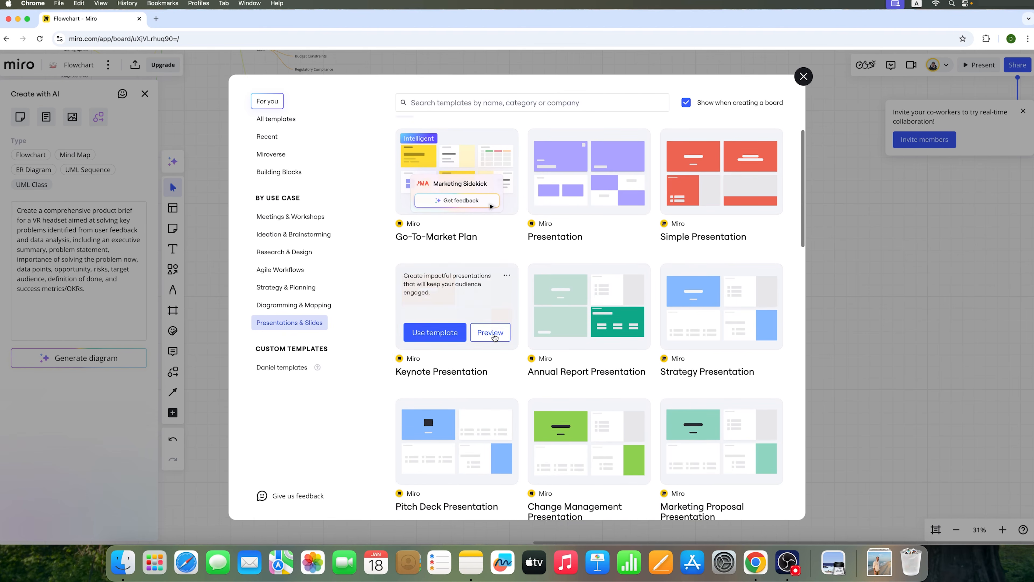
scroll(494, 337, "down", 2)
scroll(494, 337, "down", 5)
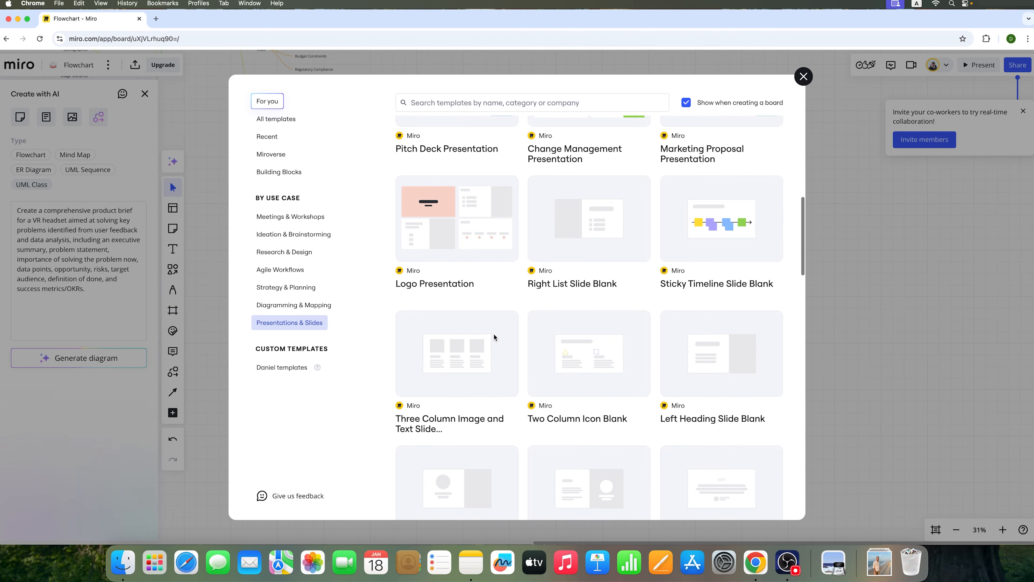
scroll(494, 334, "up", 5)
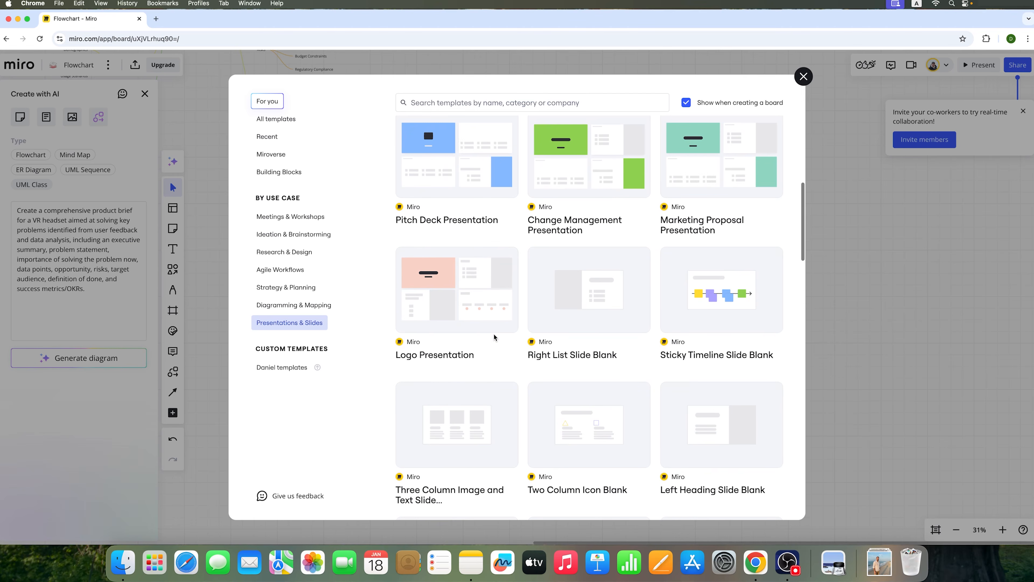
scroll(518, 316, "up", 1)
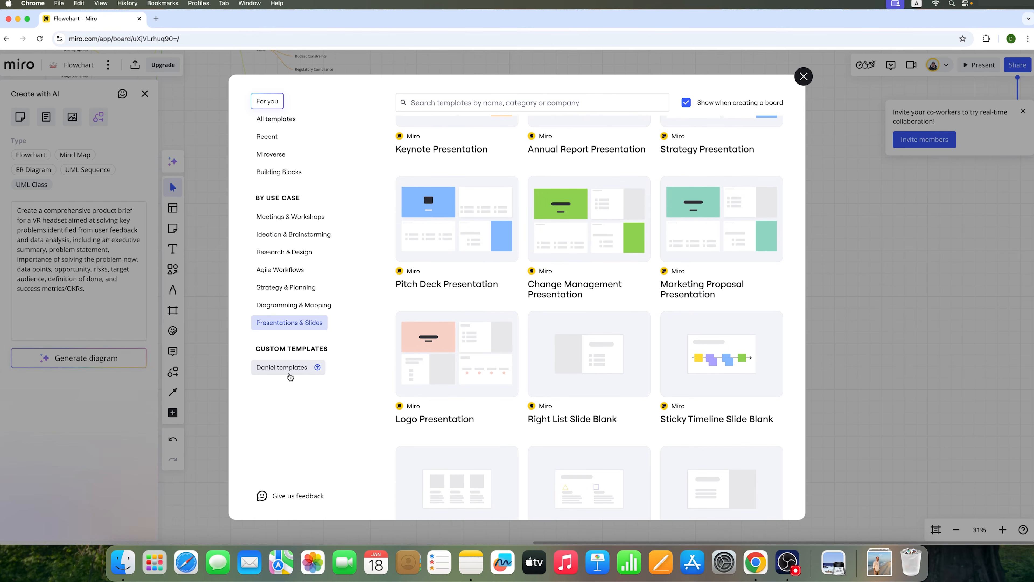
Step: Check the custom templates section and the full template list, and close the template library
left_click(289, 368)
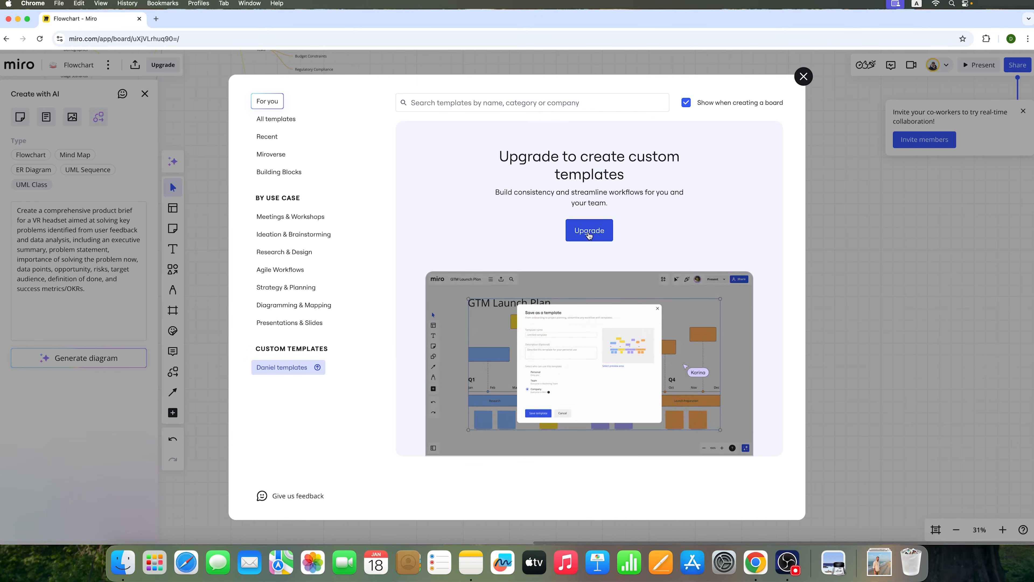
left_click(276, 118)
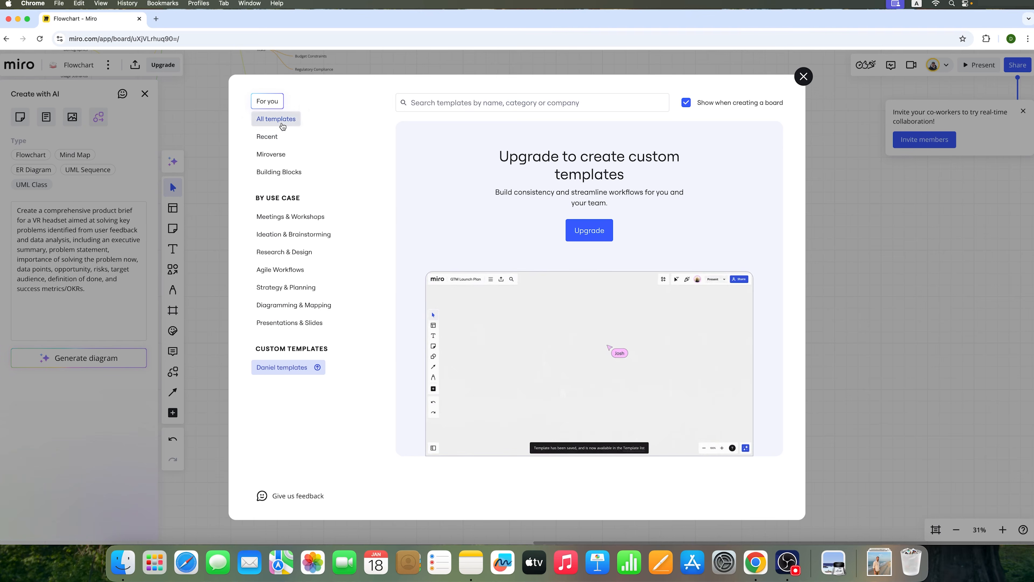
scroll(710, 192, "down", 2)
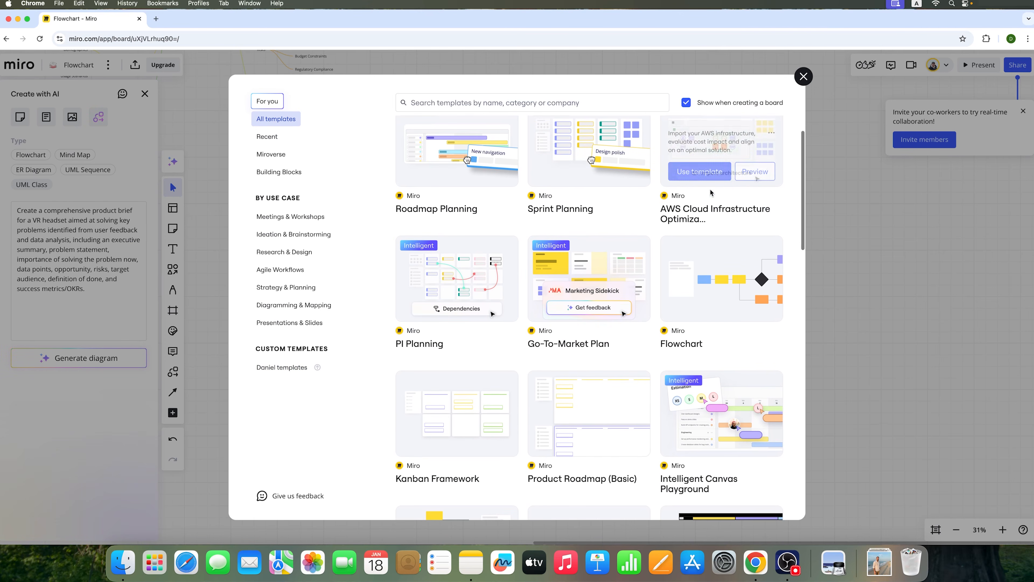
left_click(803, 76)
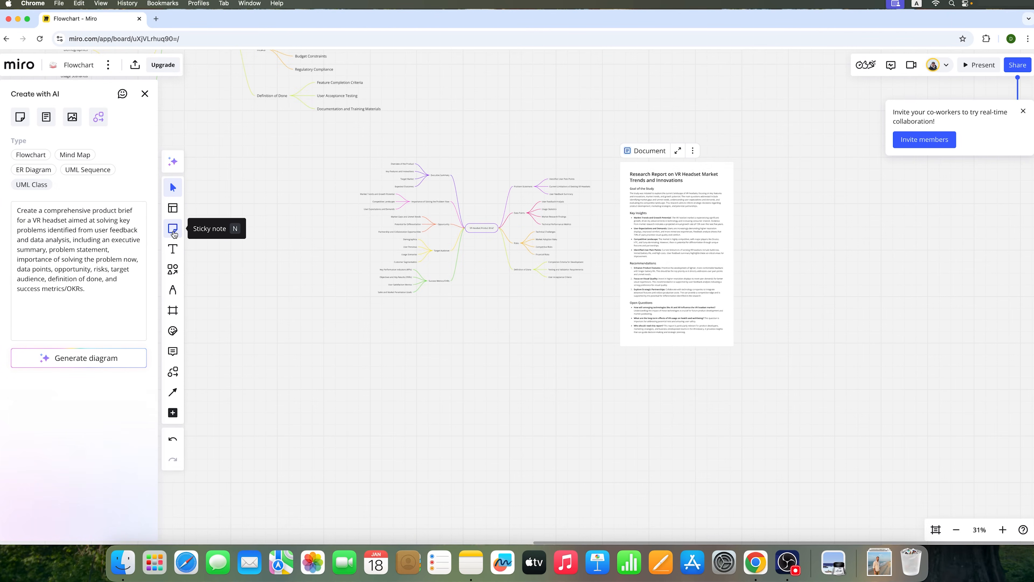
Step: Place a light yellow sticky note over the upper part of the second mind map, enlarge it and view its colour choices
left_click(171, 231)
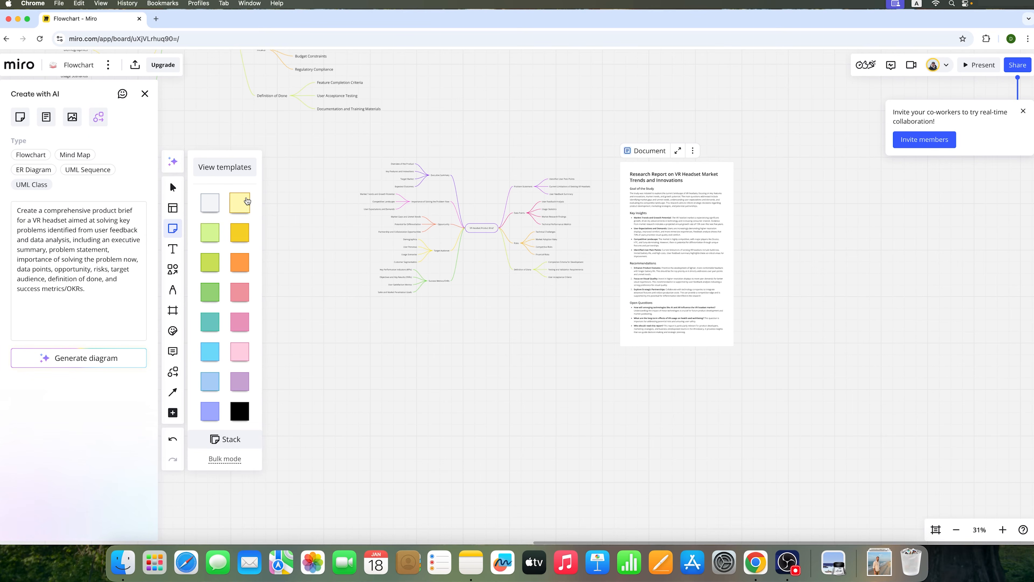
left_click(245, 209)
left_click(468, 142)
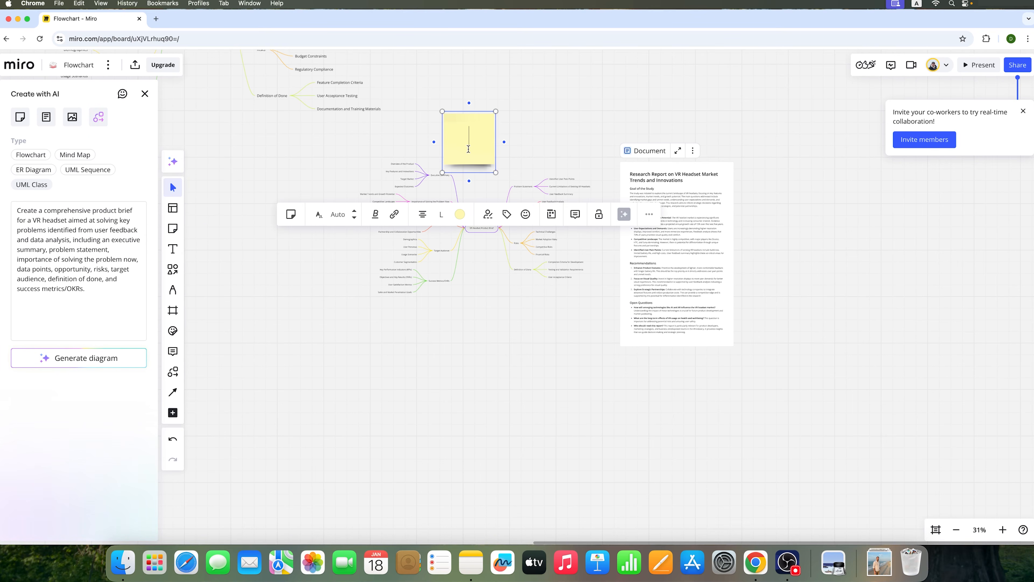
left_click_drag(496, 174, 533, 216)
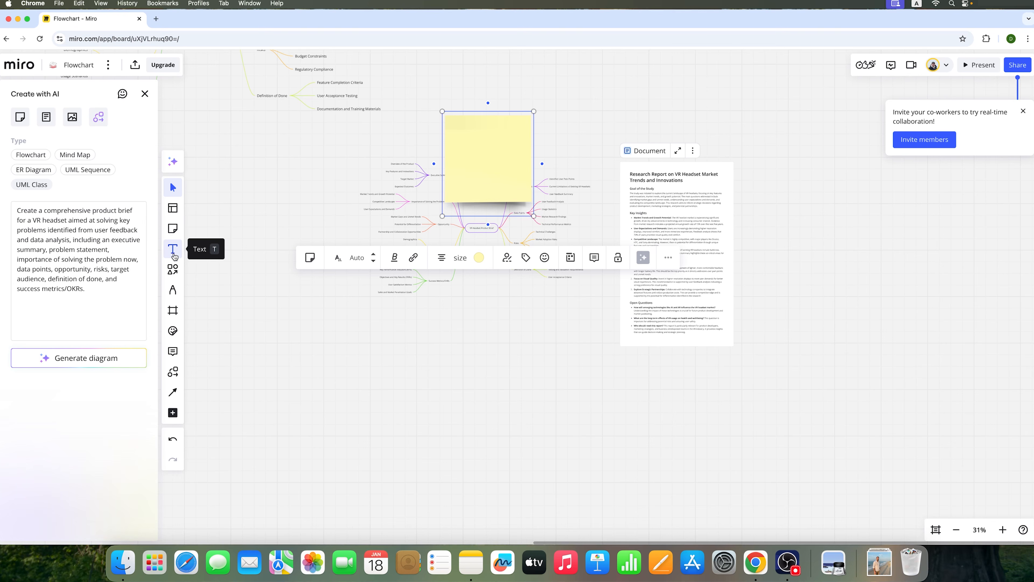
left_click(479, 258)
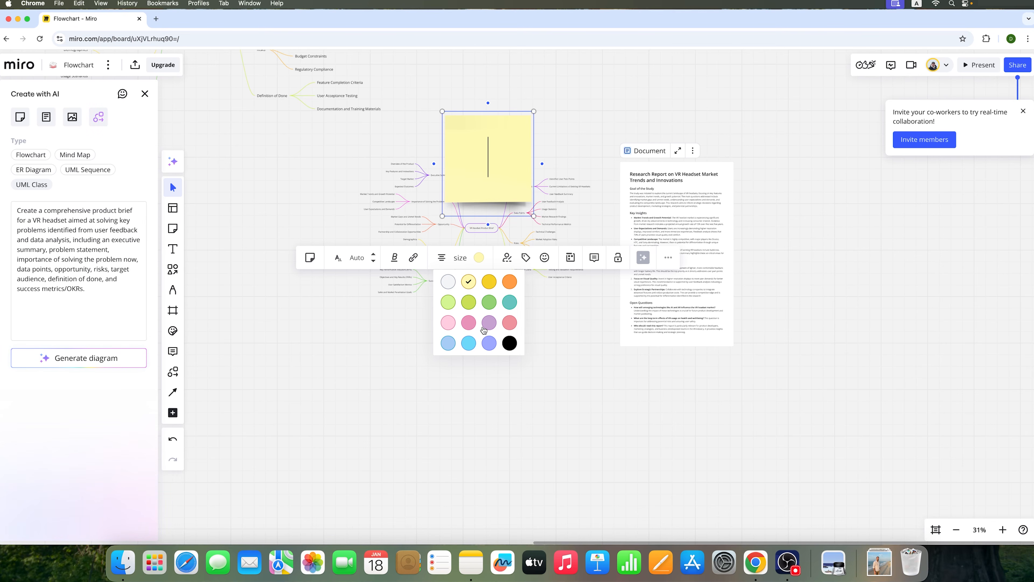
Step: Start a text box below the second mind map, and connect the sticky note to the research report document with an elbow arrow
left_click(172, 251)
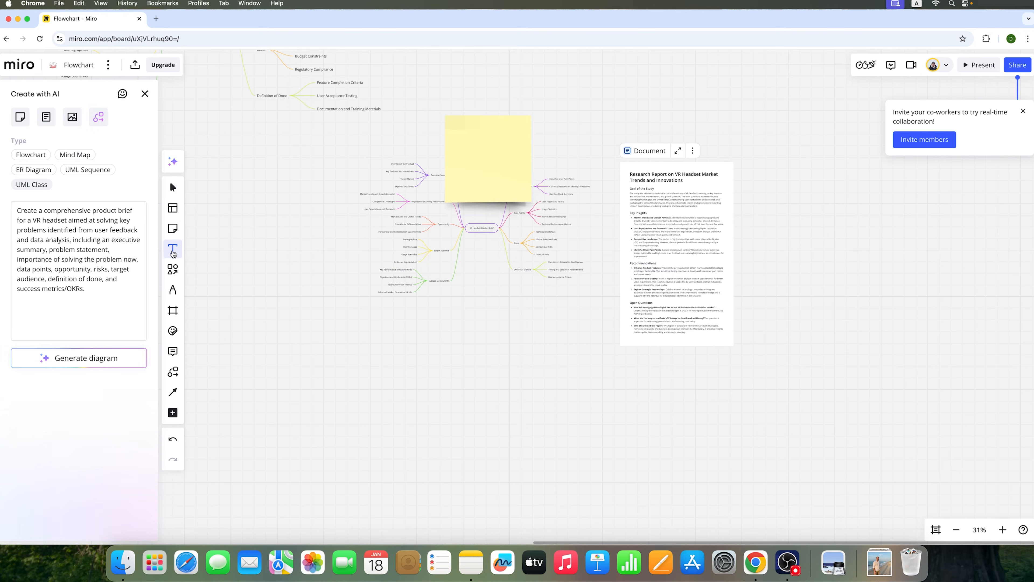
left_click(393, 313)
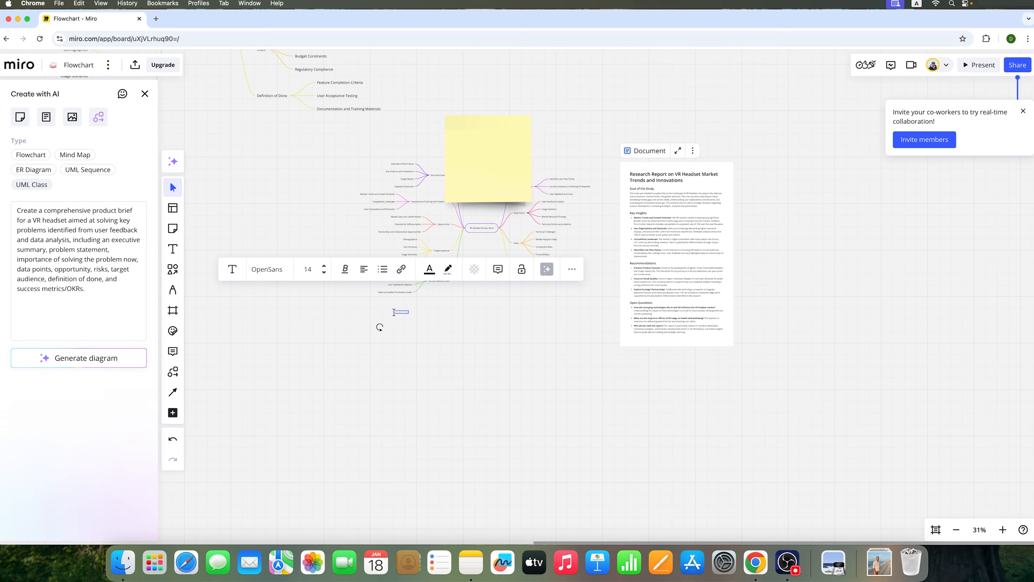
left_click(173, 269)
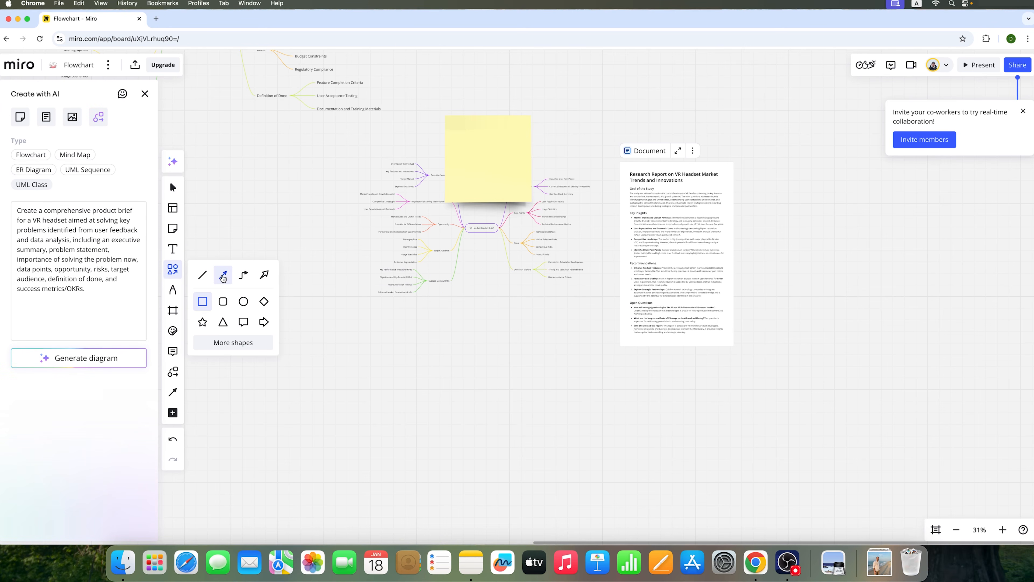
left_click(223, 277)
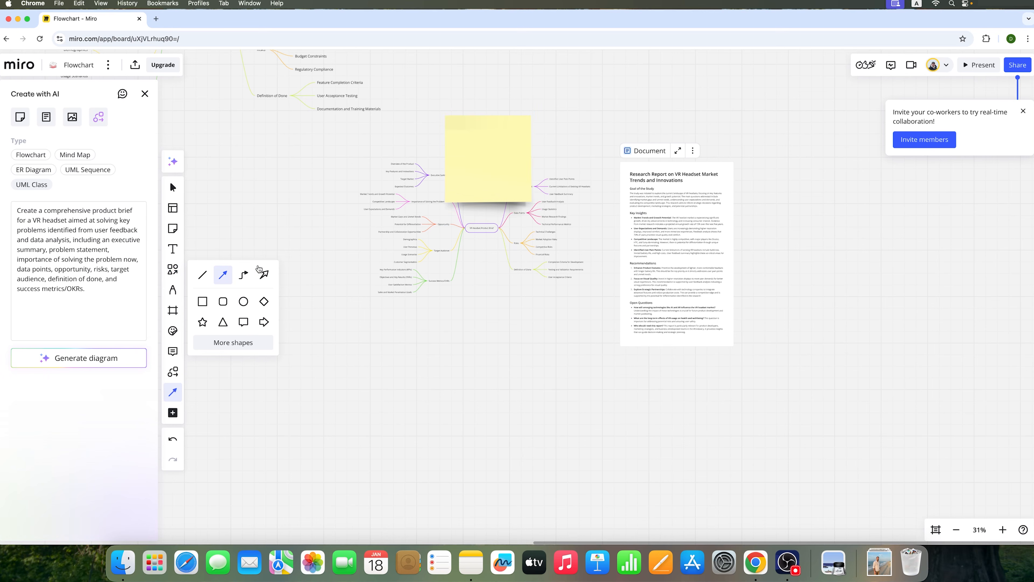
left_click(243, 274)
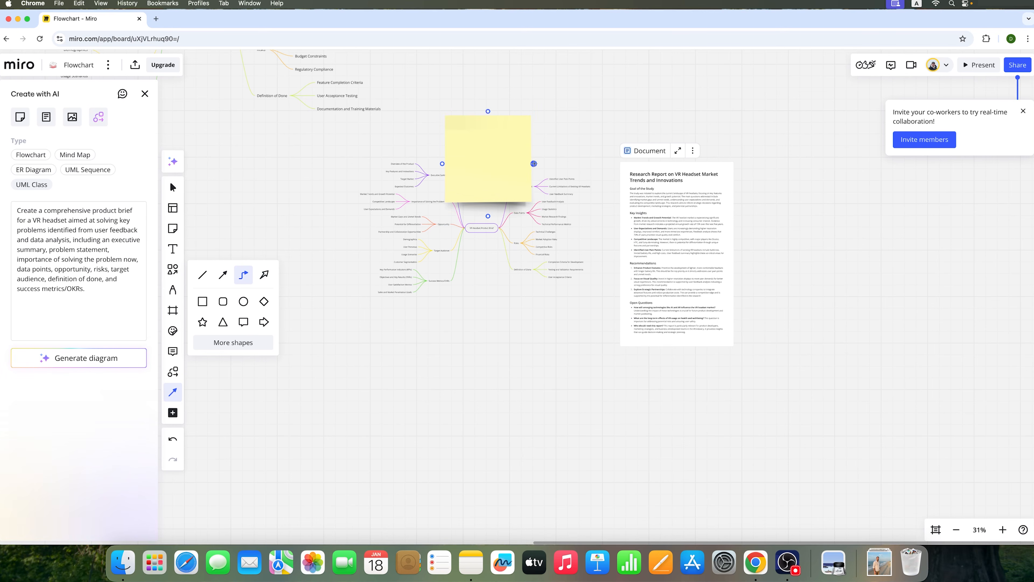
left_click_drag(533, 163, 631, 229)
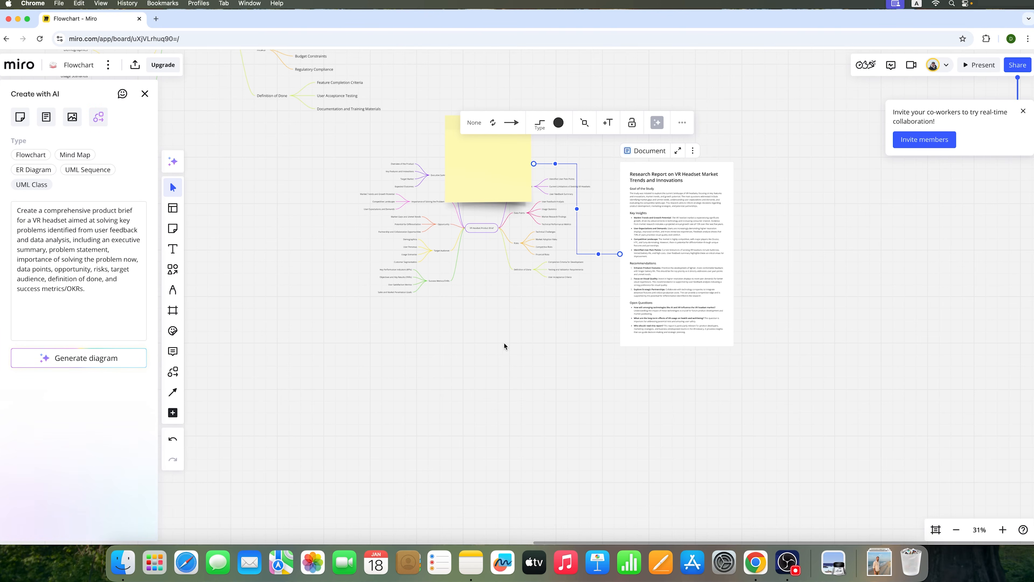
left_click_drag(536, 343, 434, 243)
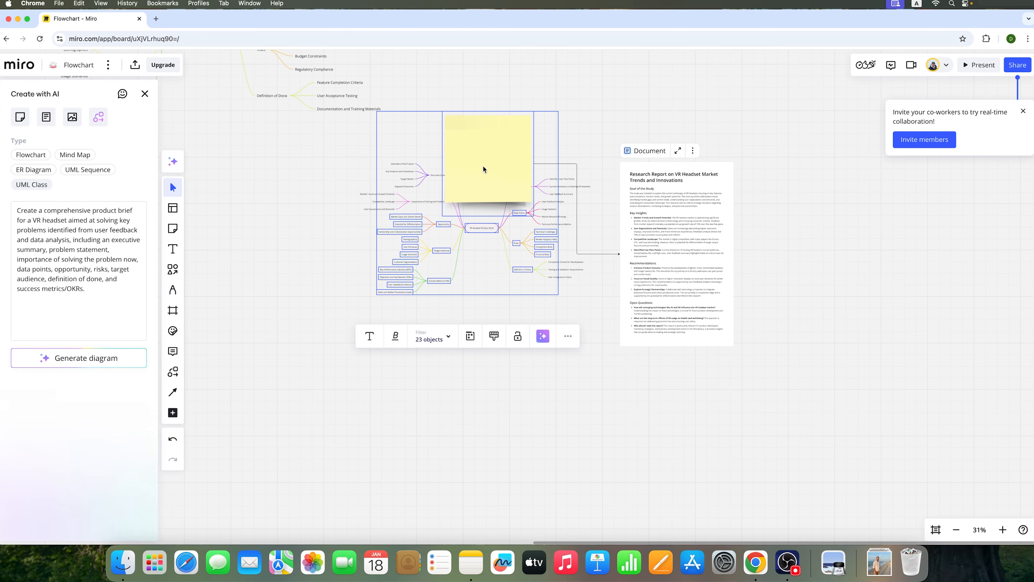
key("Escape")
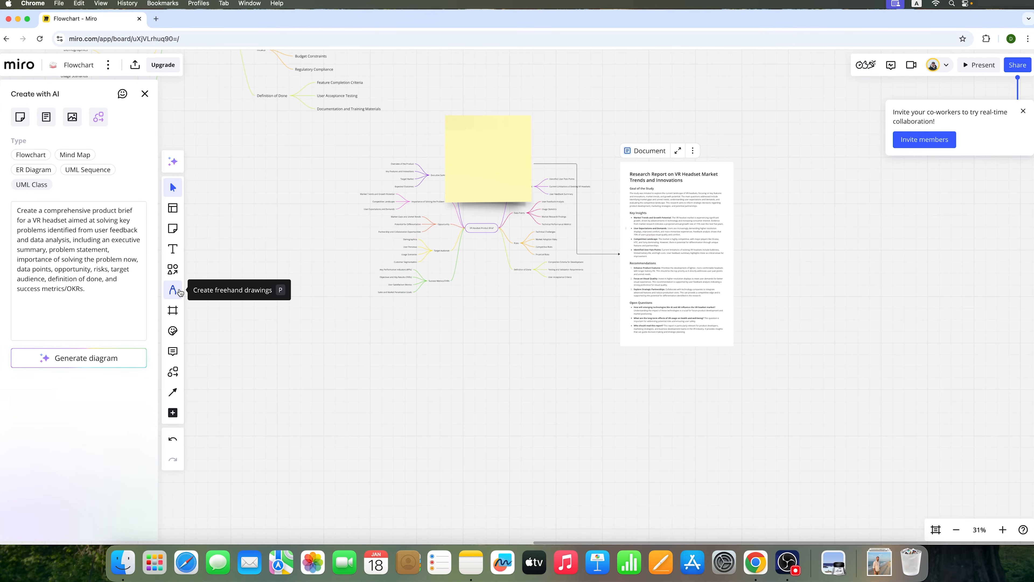
Step: Highlight the words "question is" in yellow in the Open Questions section of the research report document
left_click(173, 289)
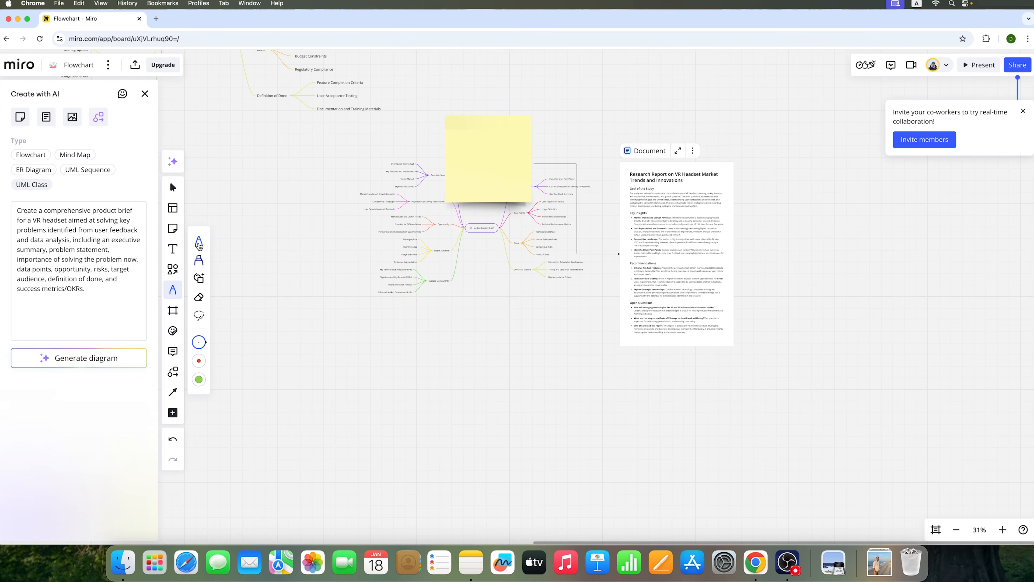
left_click(199, 259)
scroll(631, 256, "down", 5)
scroll(631, 257, "up", 10)
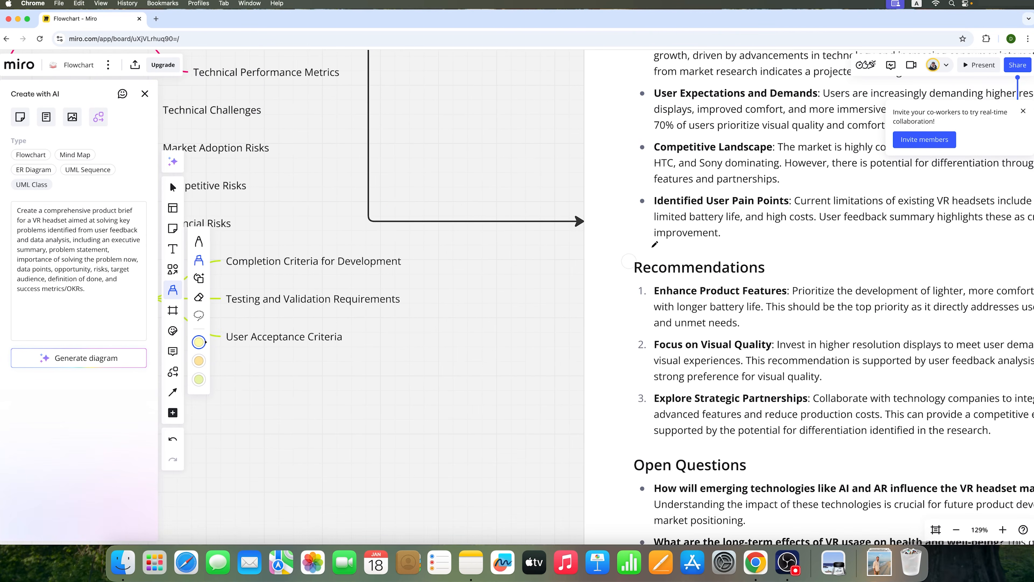
left_click_drag(639, 265, 777, 266)
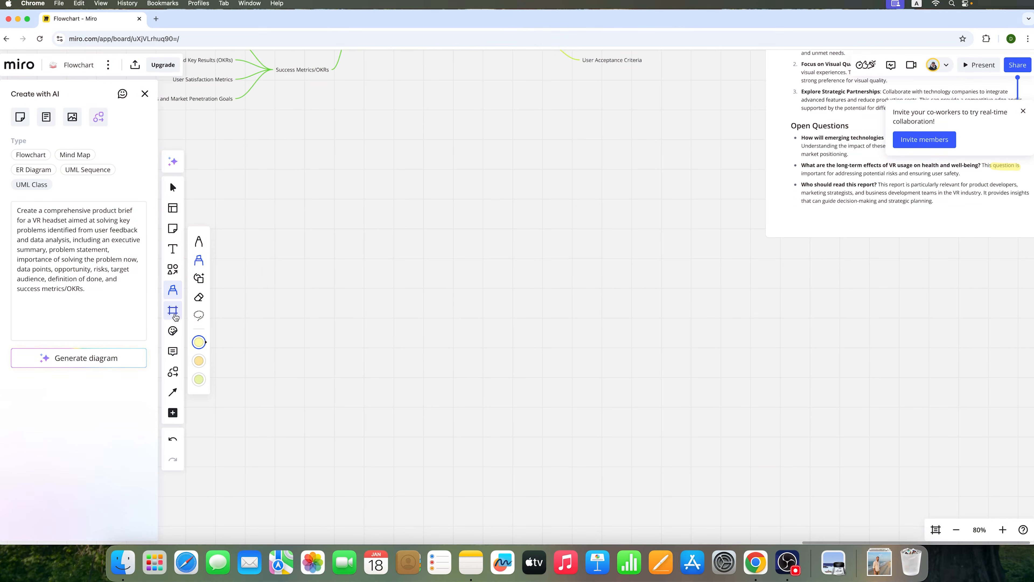
Step: Add a custom frame to the empty board area below the mind map and rename it 18jan
left_click(175, 313)
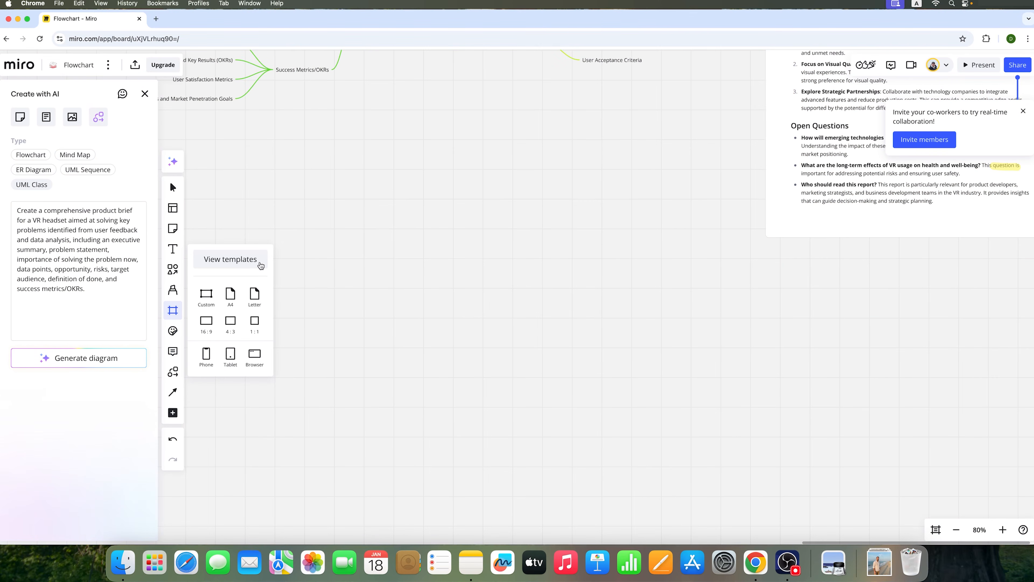
left_click(205, 295)
scroll(358, 238, "down", 1)
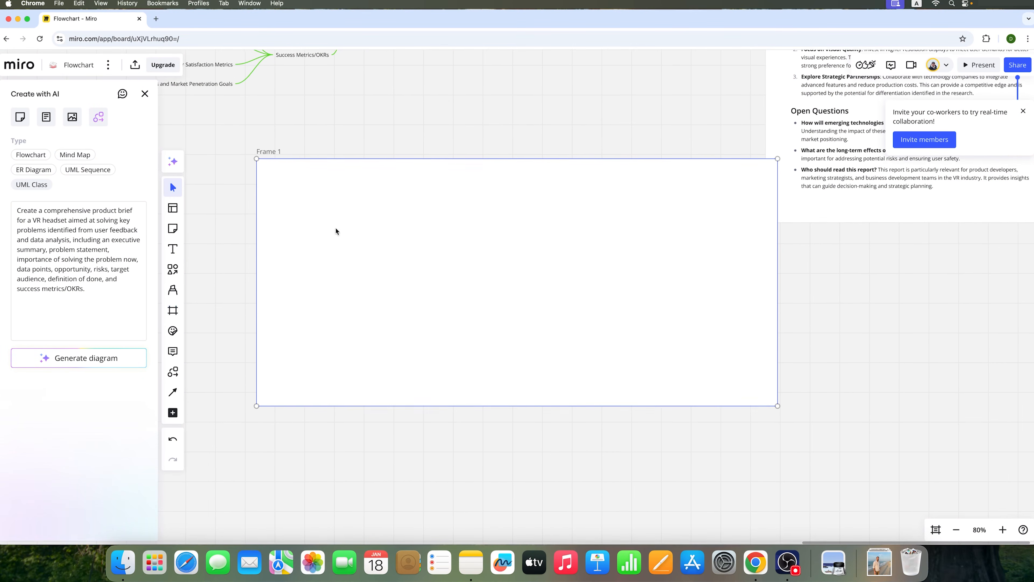
double_click(268, 152)
triple_click(268, 152)
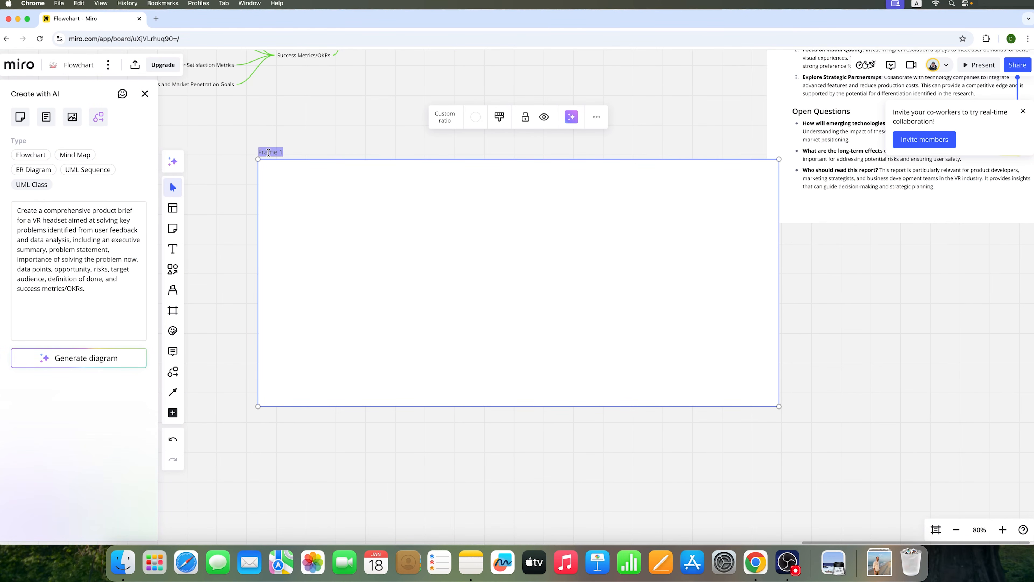
type("18jan")
left_click(389, 212)
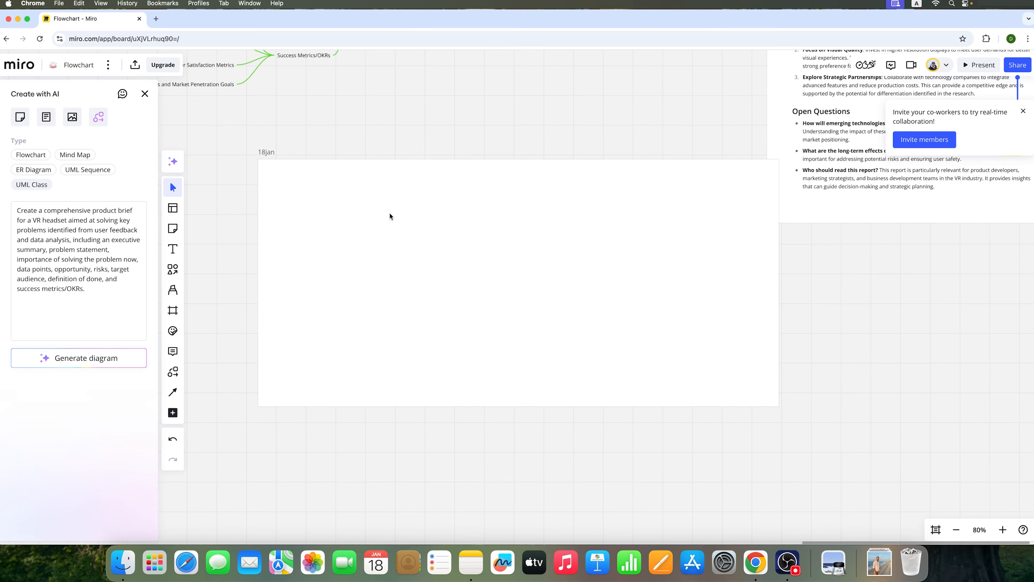
Step: Try to hide the 18jan frame, and view the paid plans offered for the facilitator tools
left_click(426, 199)
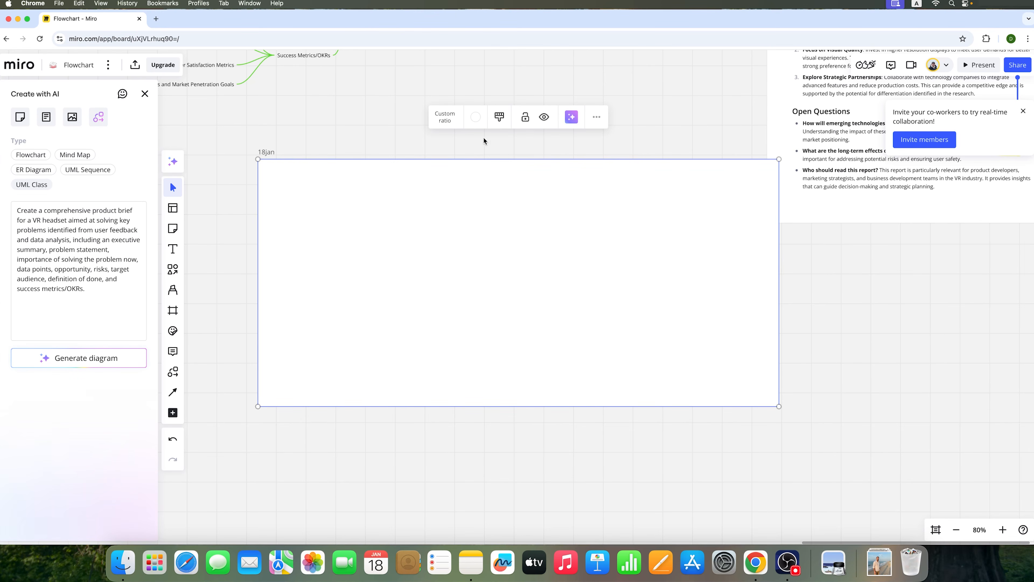
left_click(553, 118)
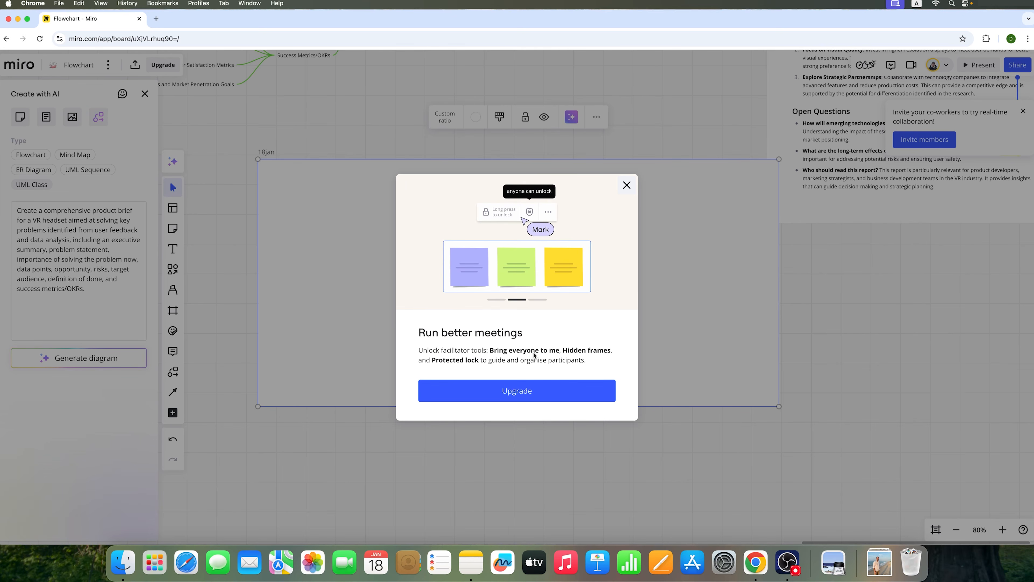
left_click(550, 397)
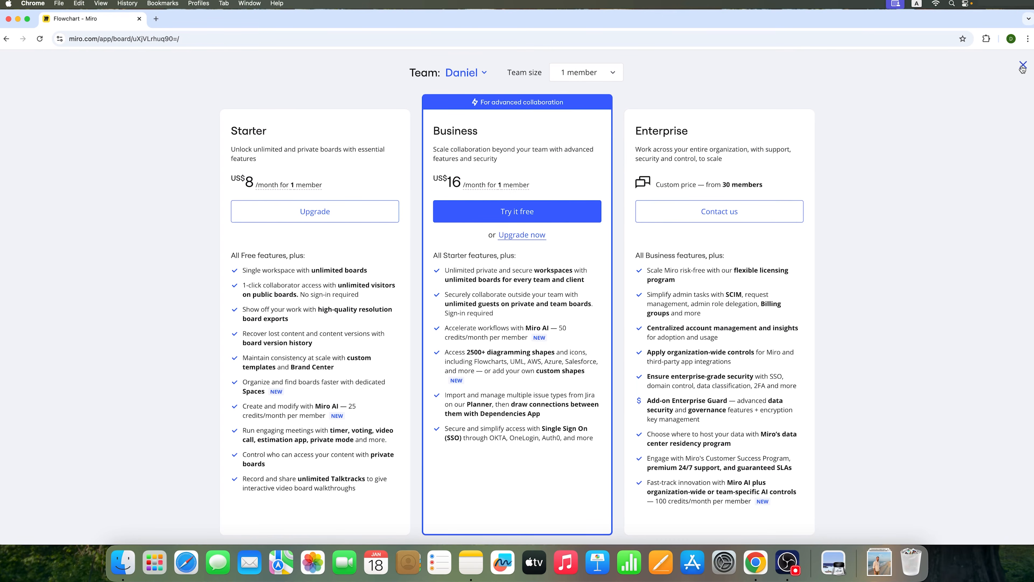
left_click(1023, 67)
Step: Lock the 18jan frame, try its protected lock option and unlock the frame
left_click(526, 118)
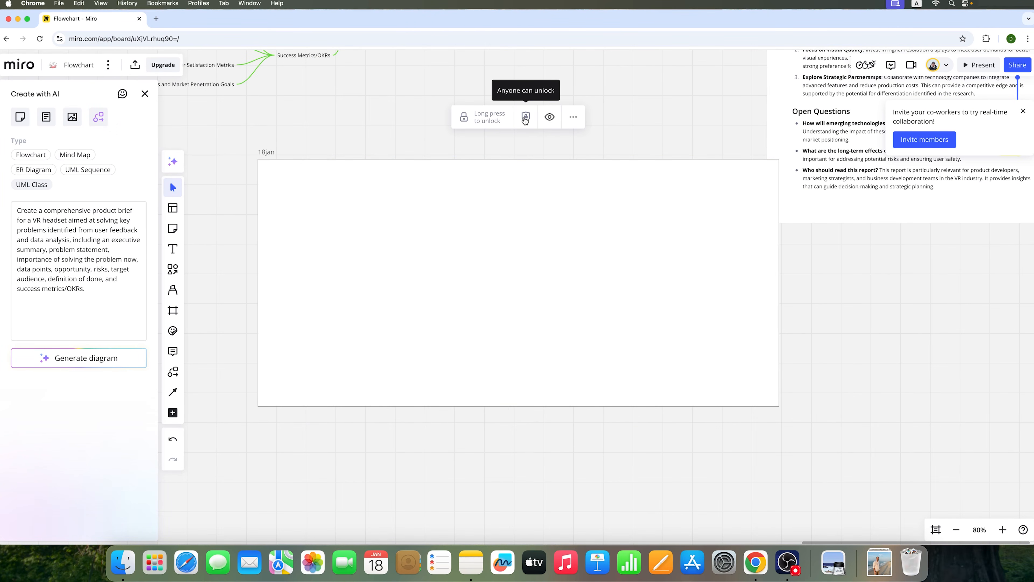
left_click(525, 118)
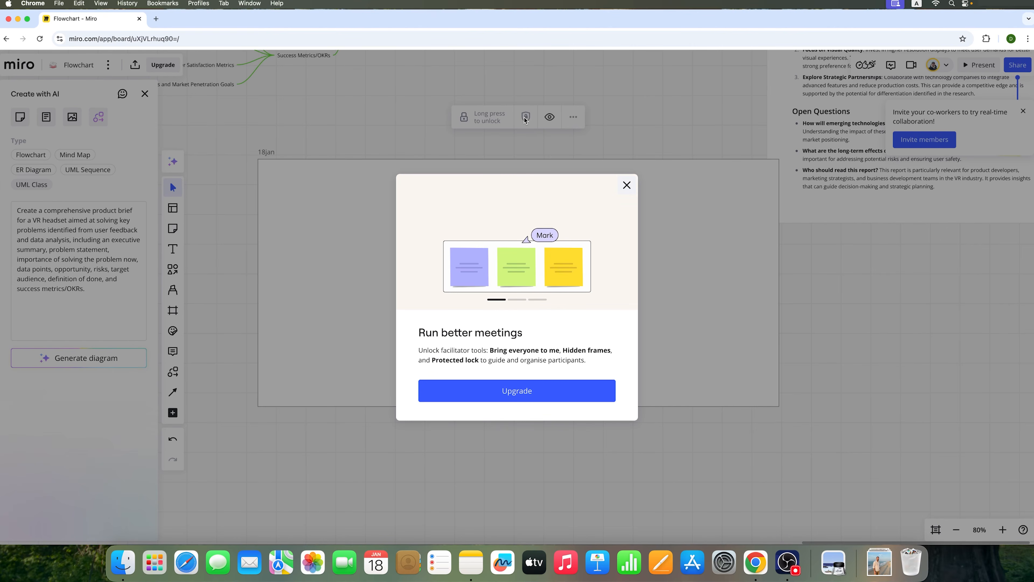
left_click(621, 190)
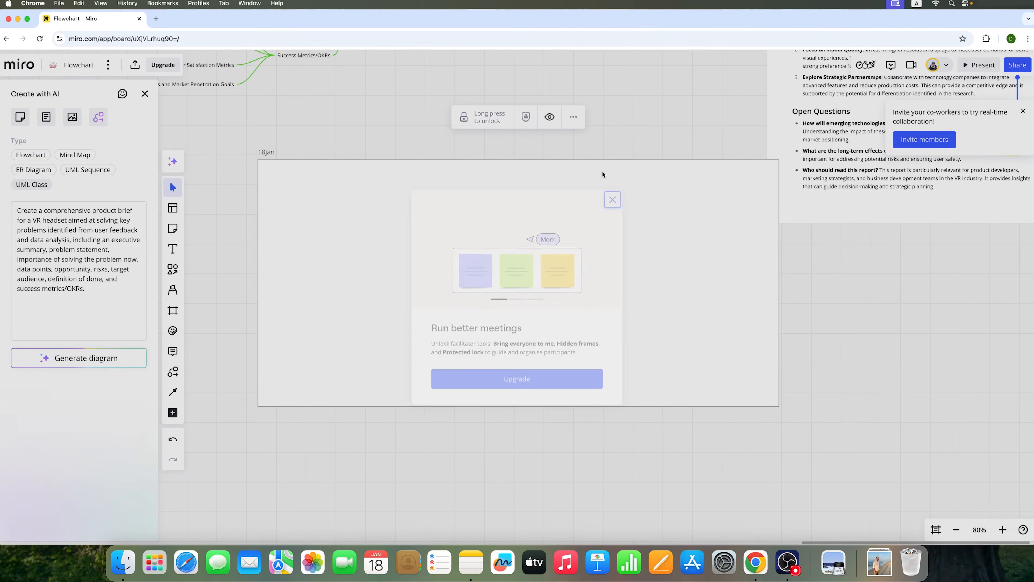
left_click(526, 118)
left_click(498, 129)
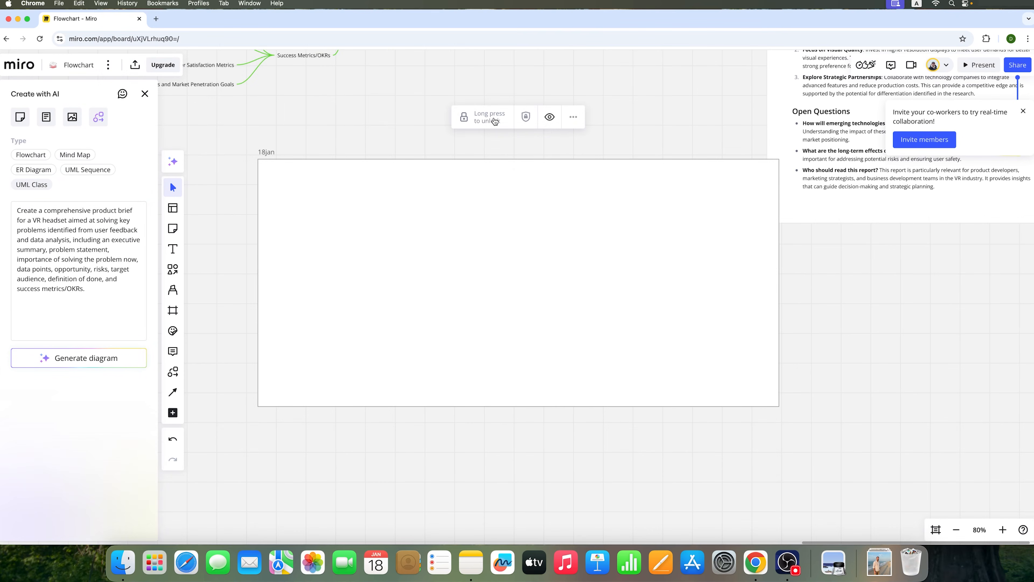
left_click(495, 122)
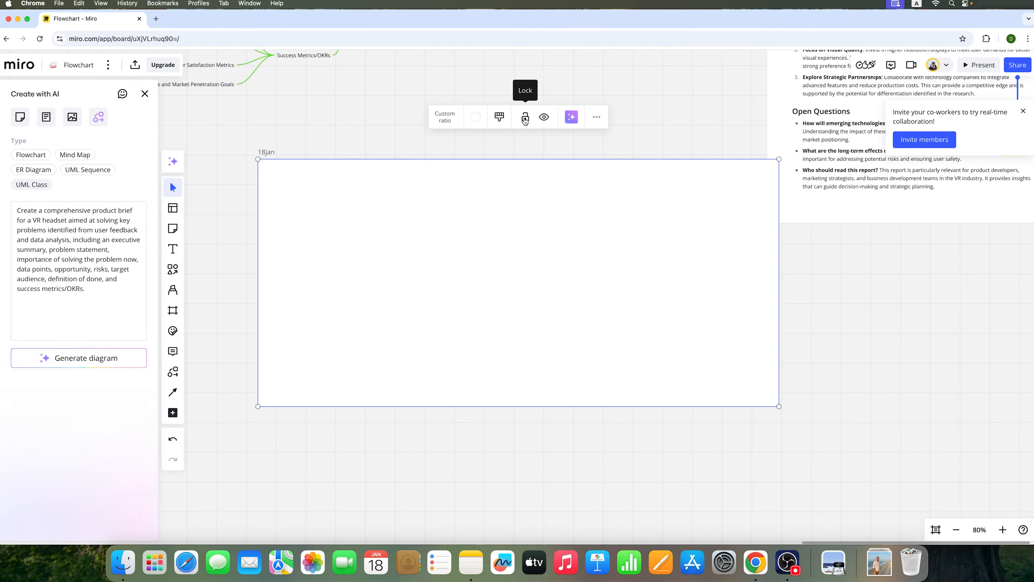
Step: Give the 18jan frame a light beige background and view its Miro AI options
left_click(494, 119)
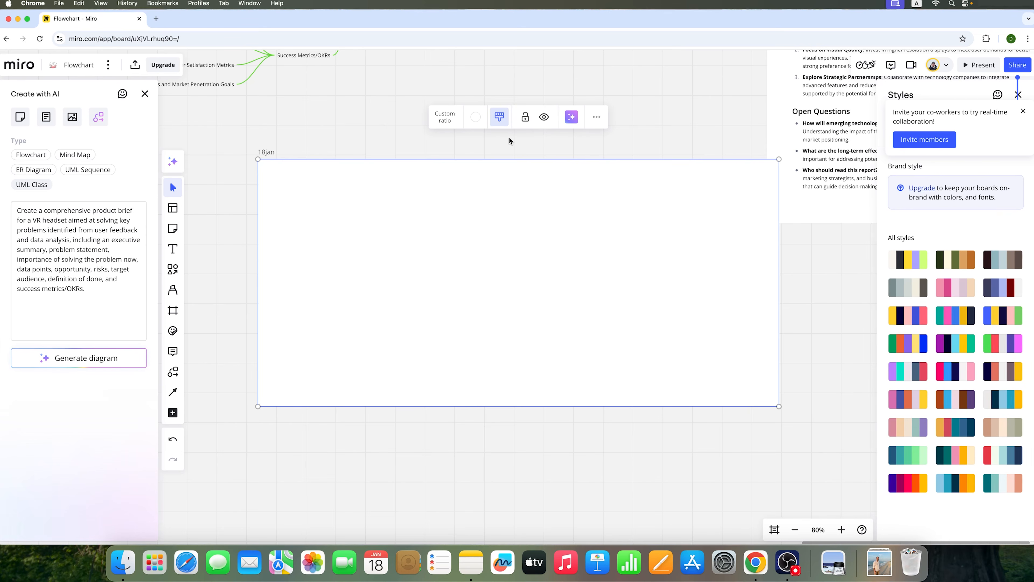
left_click(571, 118)
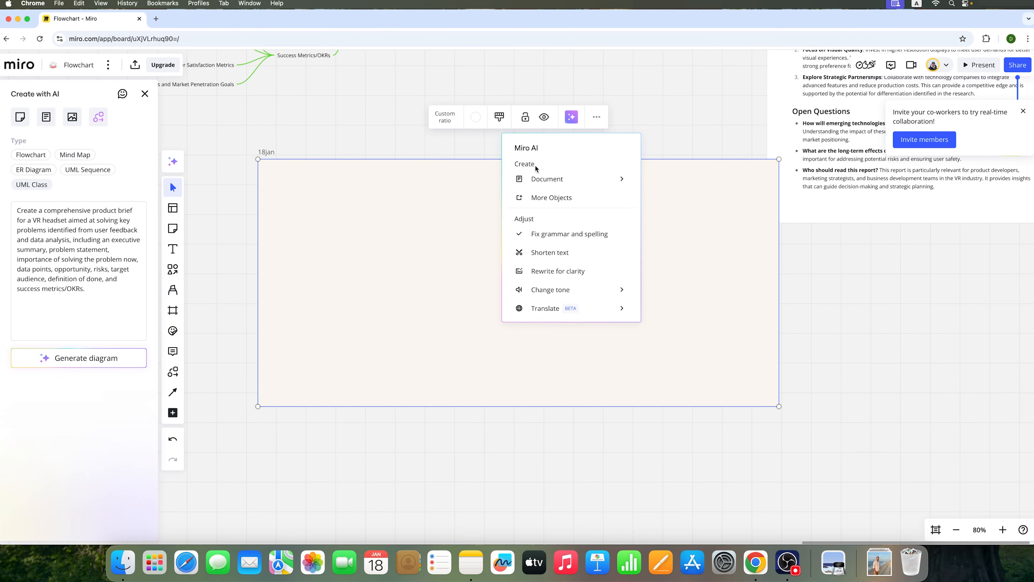
left_click(337, 197)
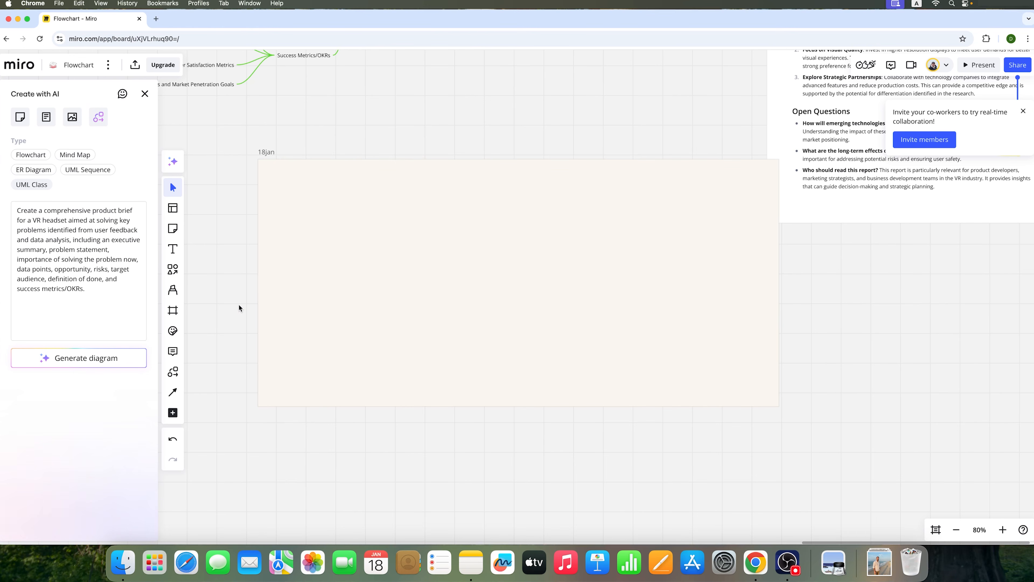
Step: Place the green check mark box emoji and the black check mark emoji in the 18jan frame
left_click(172, 331)
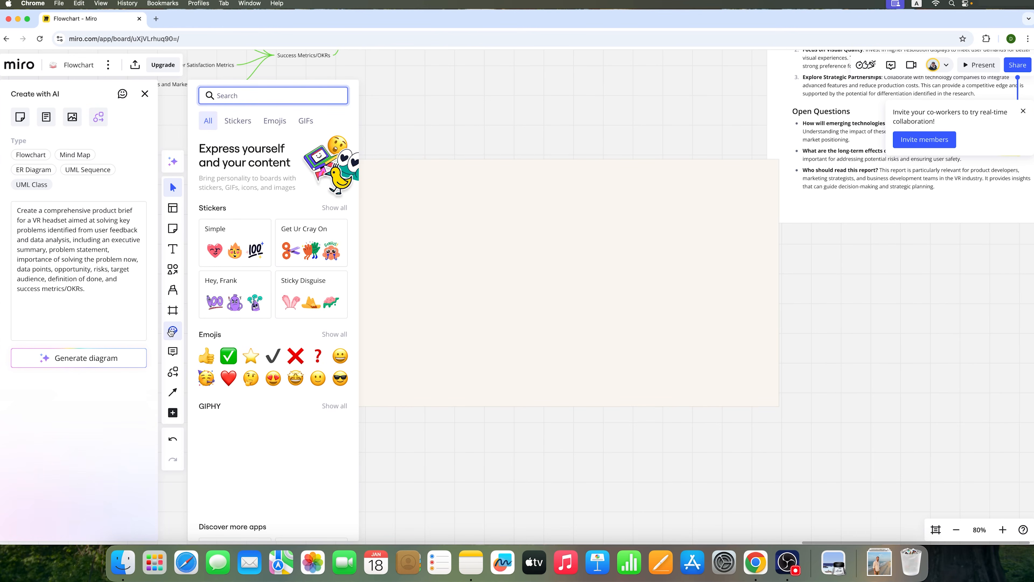
scroll(232, 341, "down", 1)
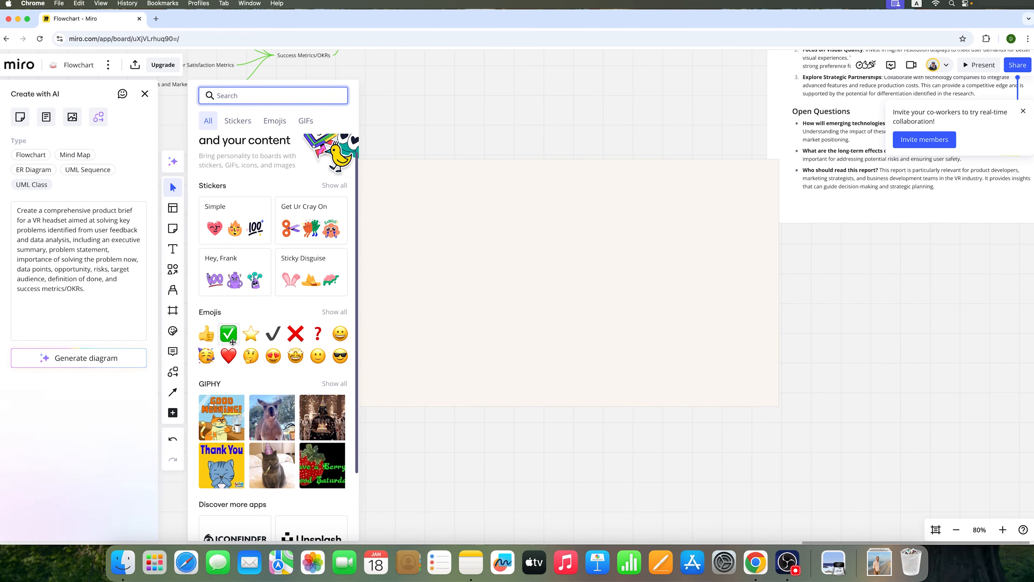
left_click_drag(233, 342, 526, 244)
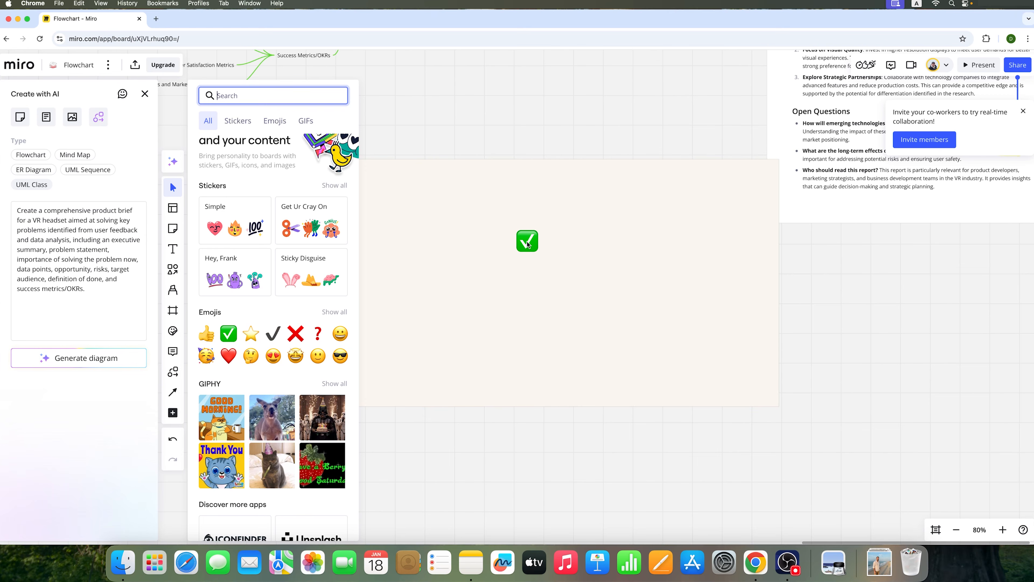
left_click_drag(273, 334, 514, 278)
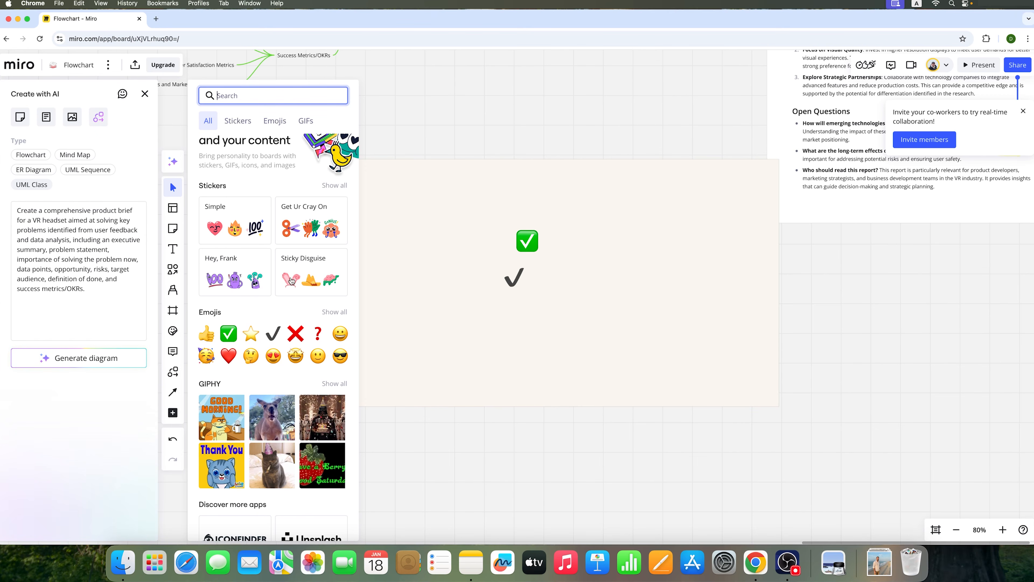
Step: Place the green check mark sticker from the Vibrant pack below the emojis in the 18jan frame
scroll(291, 280, "down", 4)
left_click(238, 121)
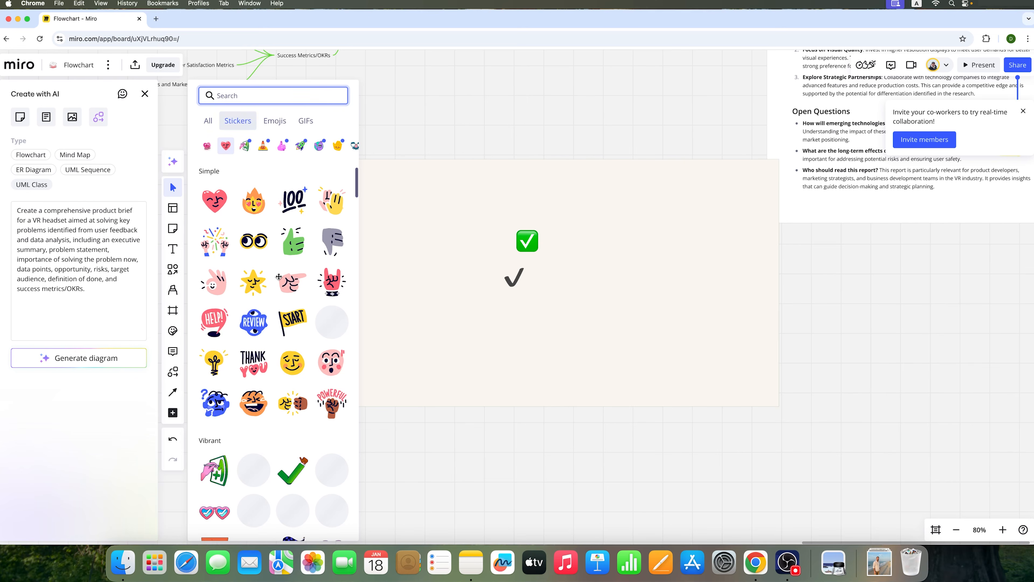
scroll(279, 277, "down", 3)
left_click_drag(292, 345, 569, 332)
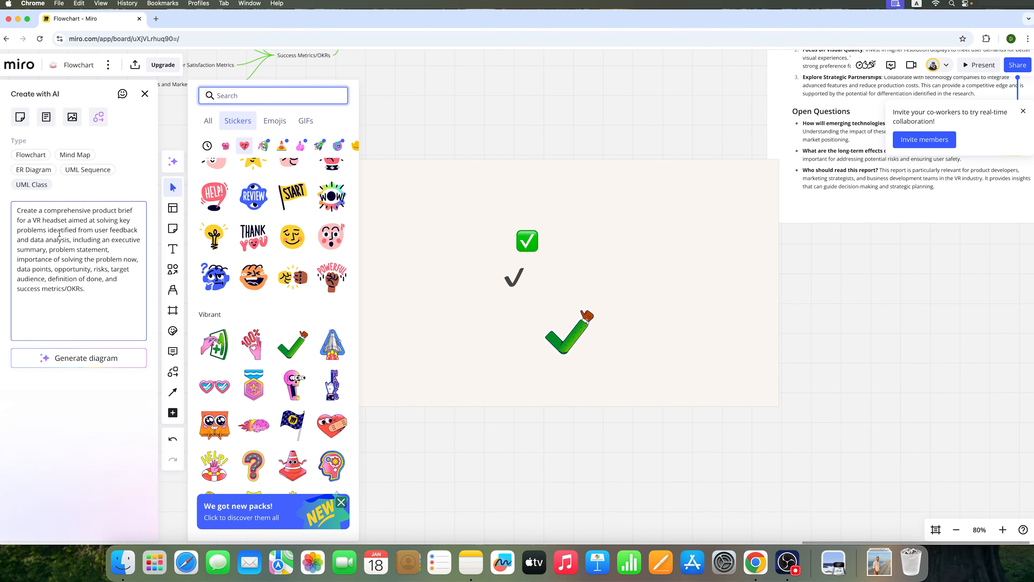
Step: Post the comment "My comment" in the 18jan frame, beside the emojis
left_click(172, 354)
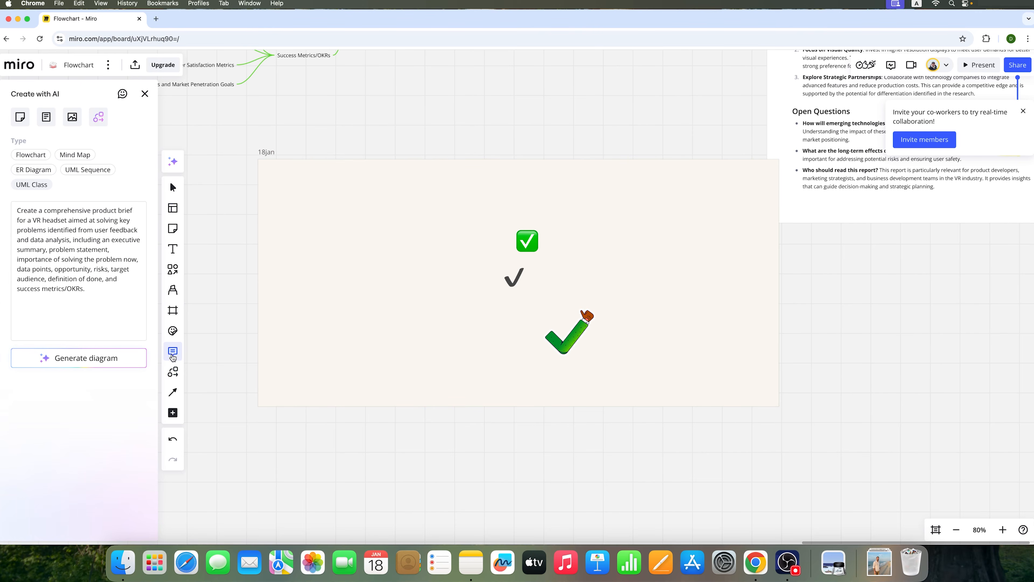
left_click(362, 235)
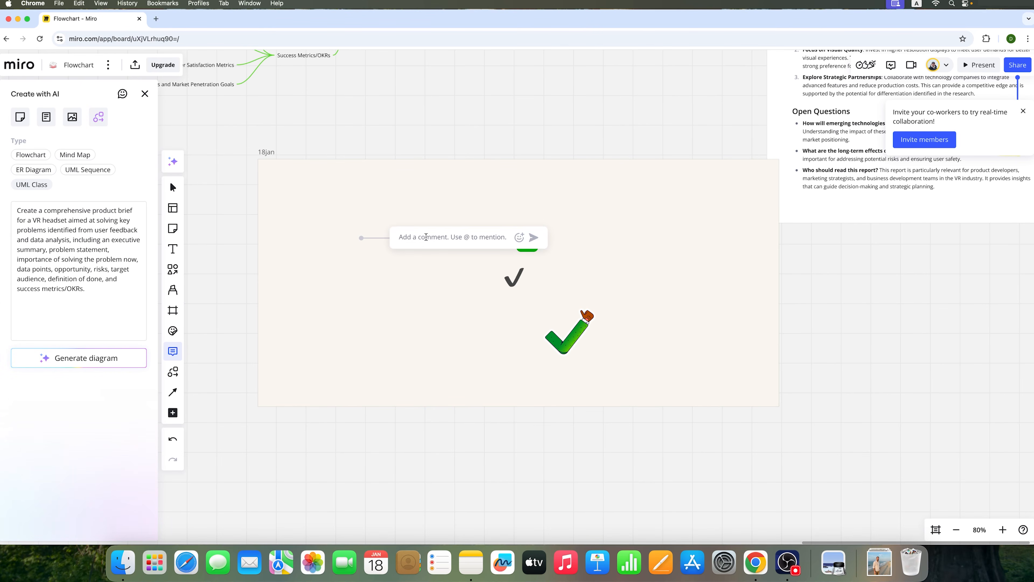
type("My comment")
key("Return")
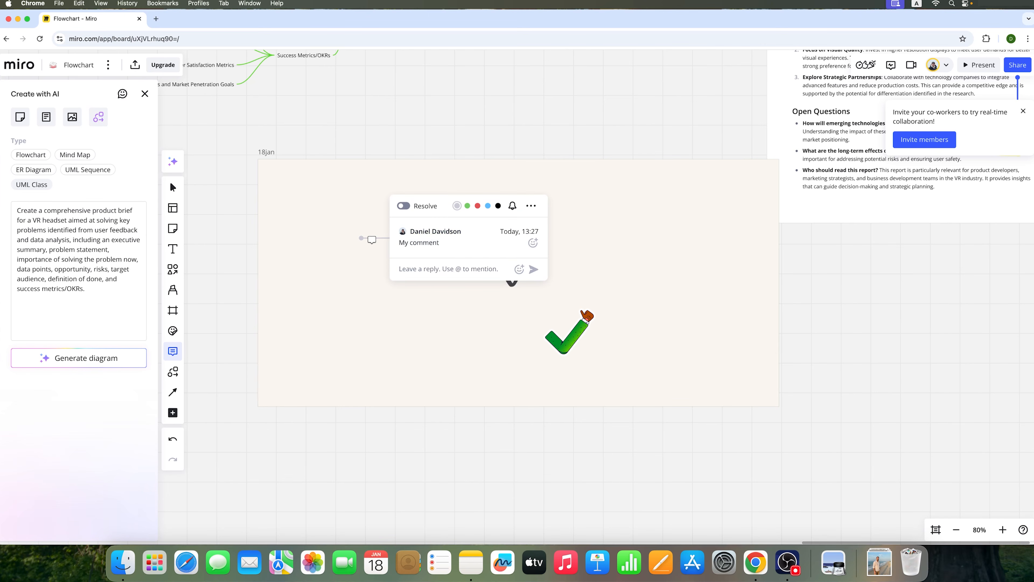
Step: Open the Diagramming shape library to view its basic and flowchart shapes, and activate the connection line tool
left_click(173, 372)
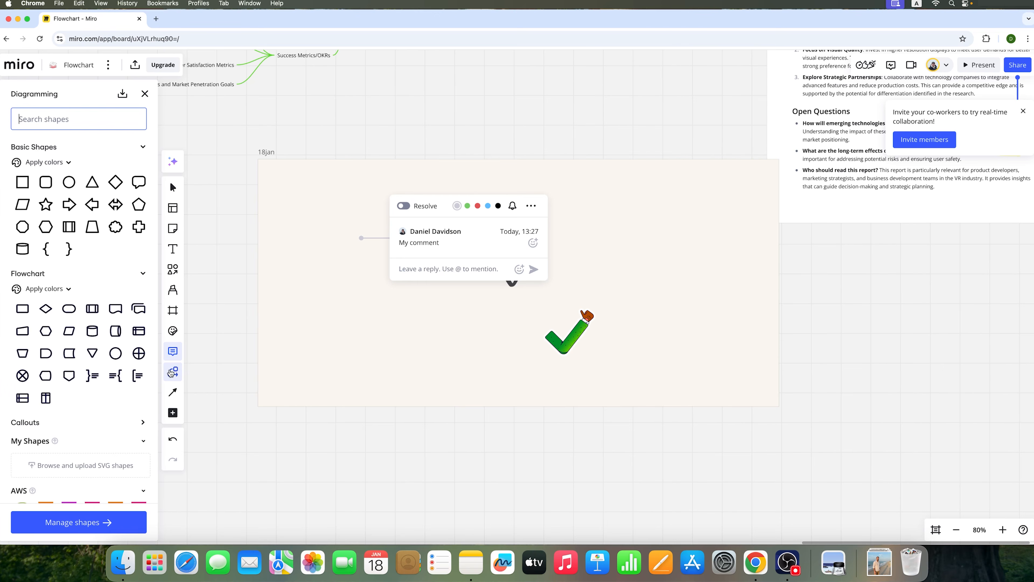
scroll(191, 360, "down", 1)
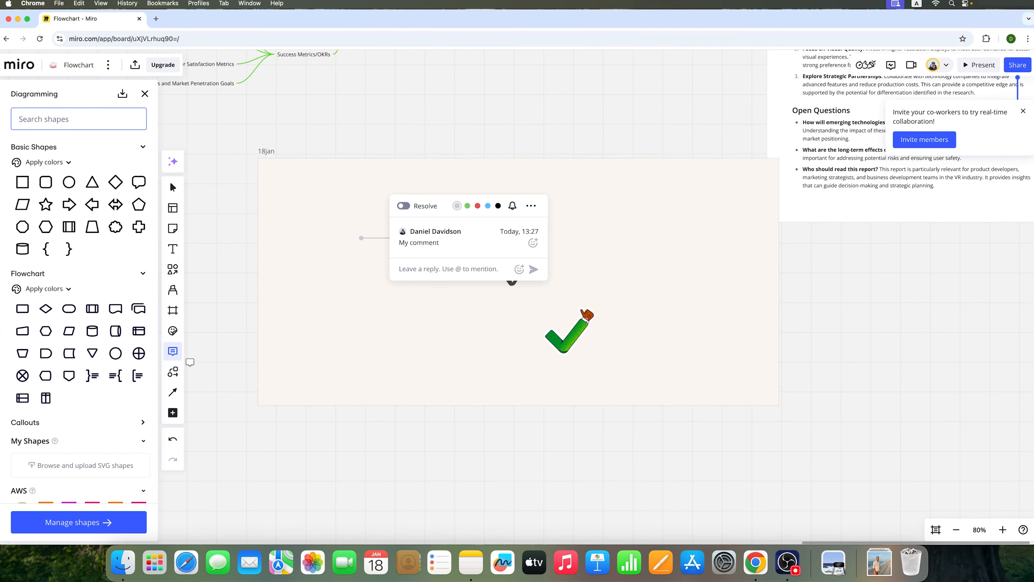
left_click(173, 371)
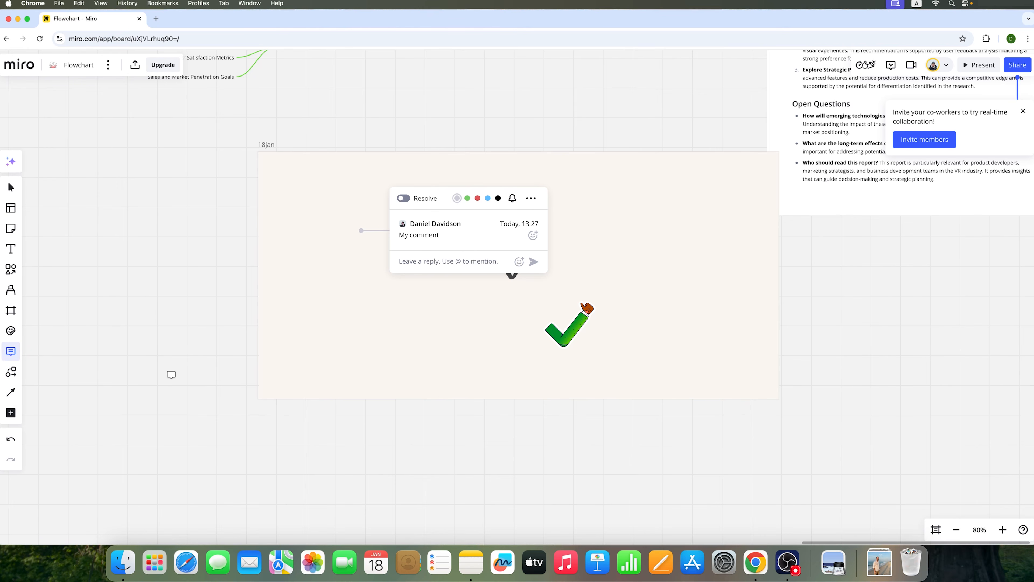
left_click(11, 371)
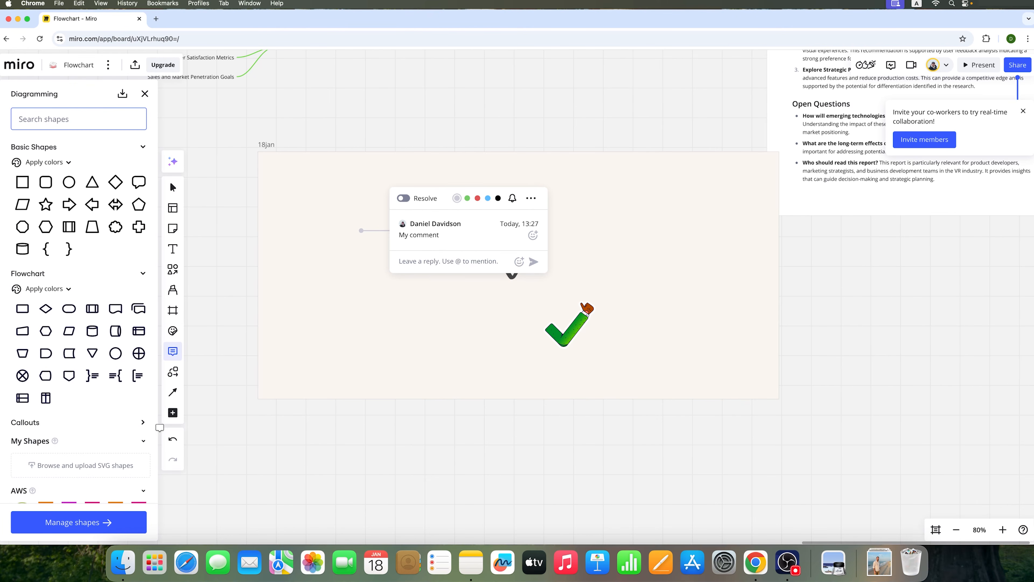
left_click(173, 392)
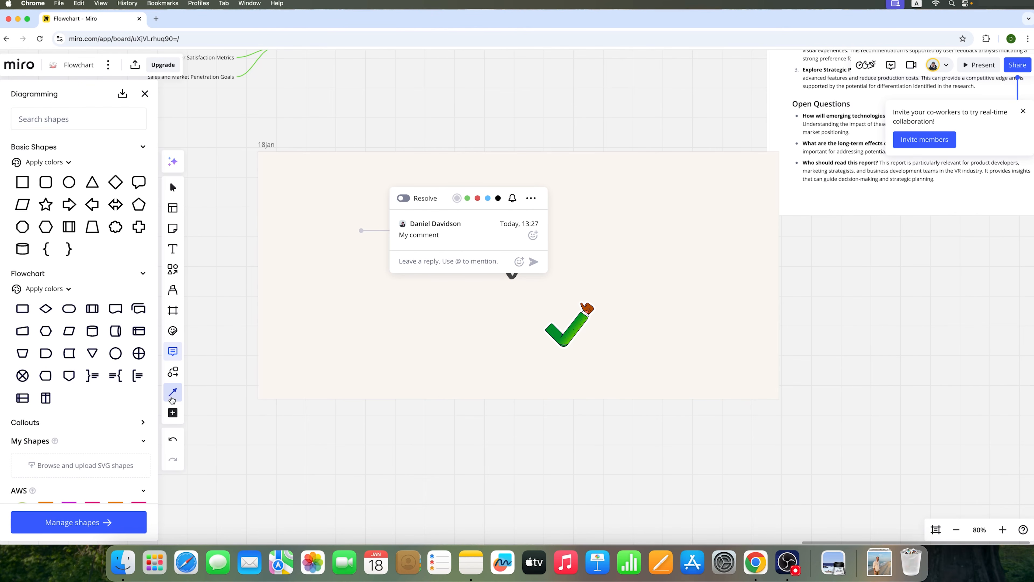
Step: Browse the additional tools list, covering the Formats, Essentials, Diagramming, Planning, Collaboration, Media and Other categories
left_click(173, 414)
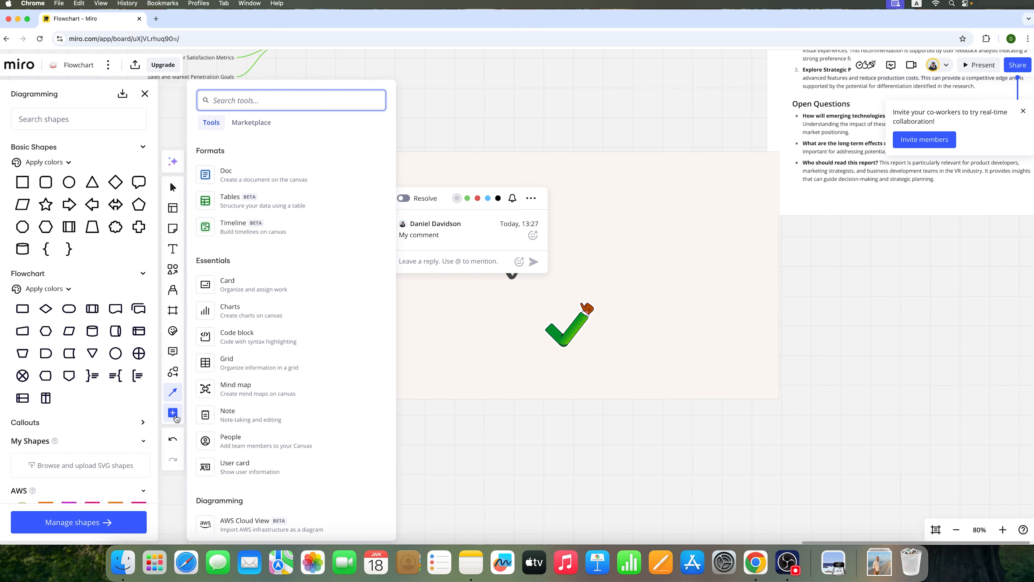
scroll(333, 252, "down", 15)
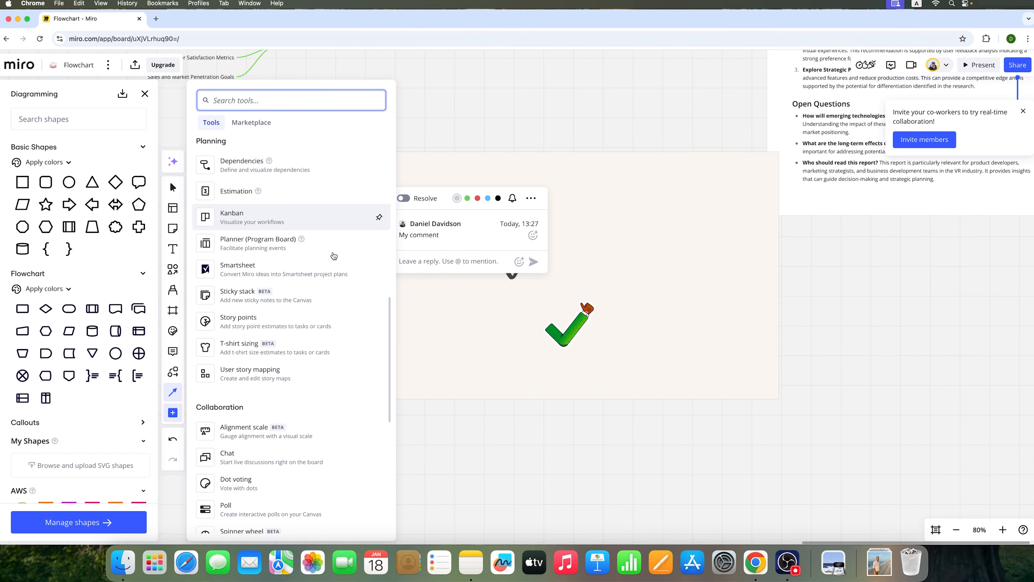
scroll(333, 255, "up", 6)
scroll(334, 254, "up", 5)
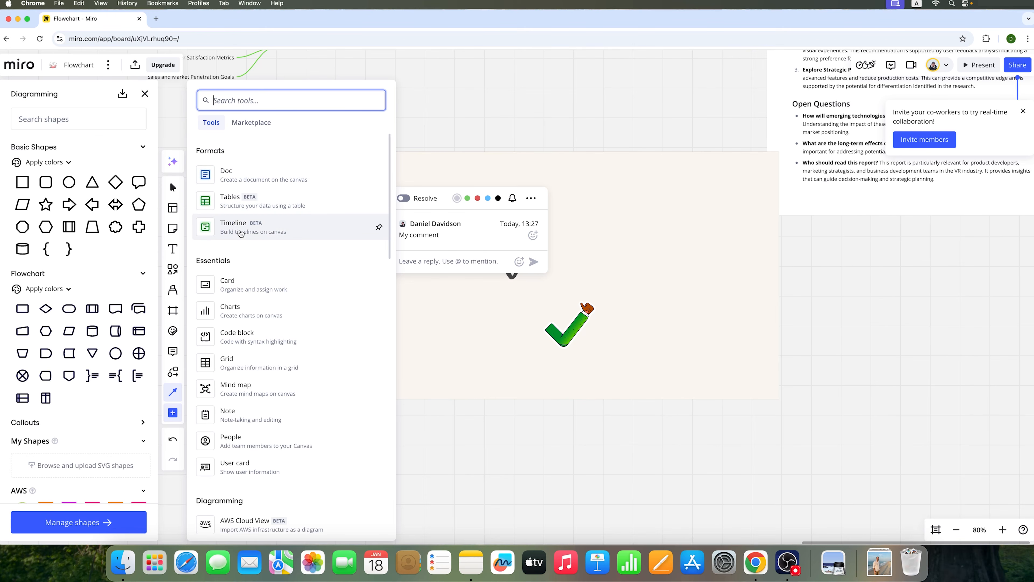
scroll(243, 234, "down", 3)
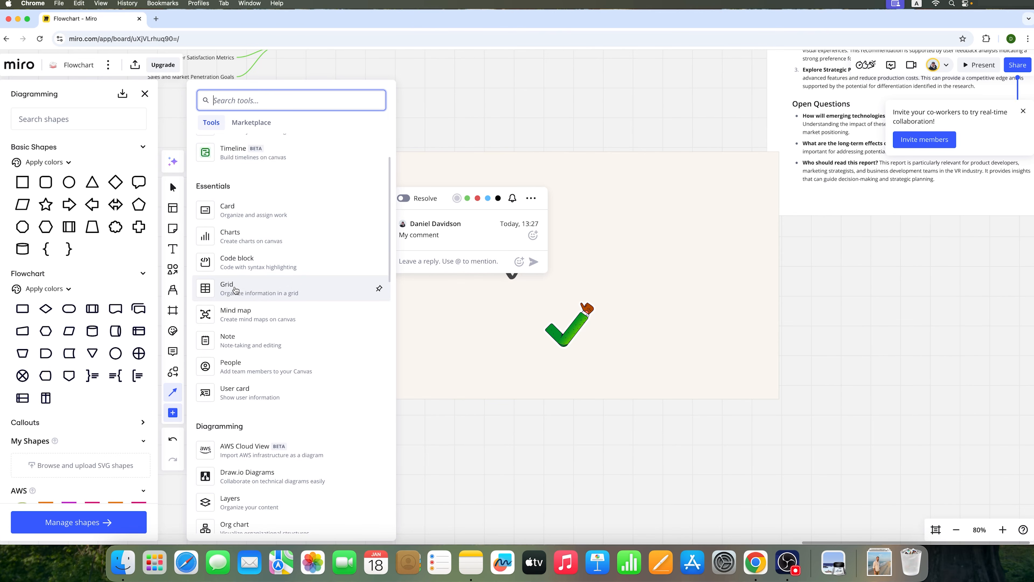
scroll(240, 286, "down", 5)
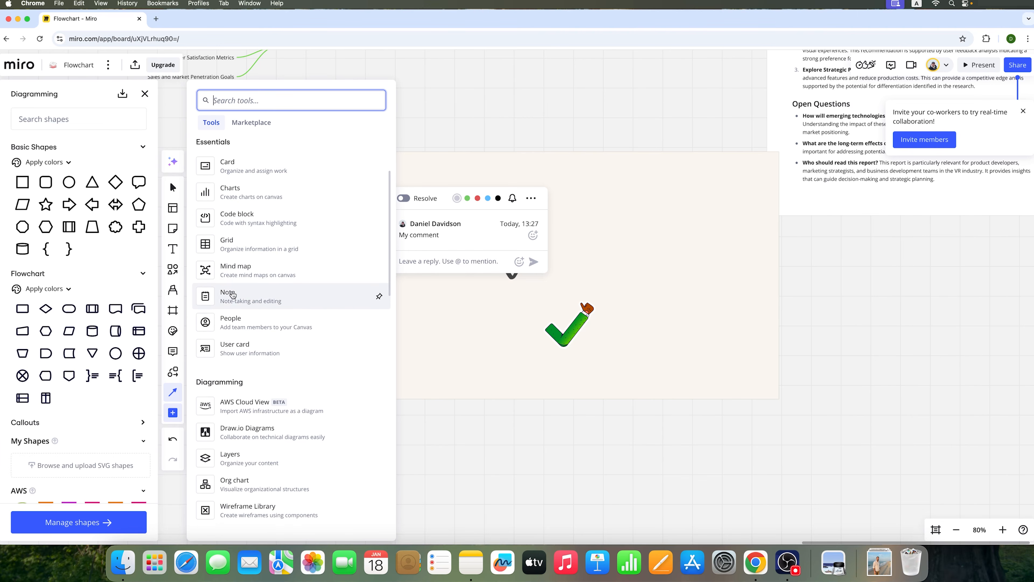
scroll(253, 273, "down", 4)
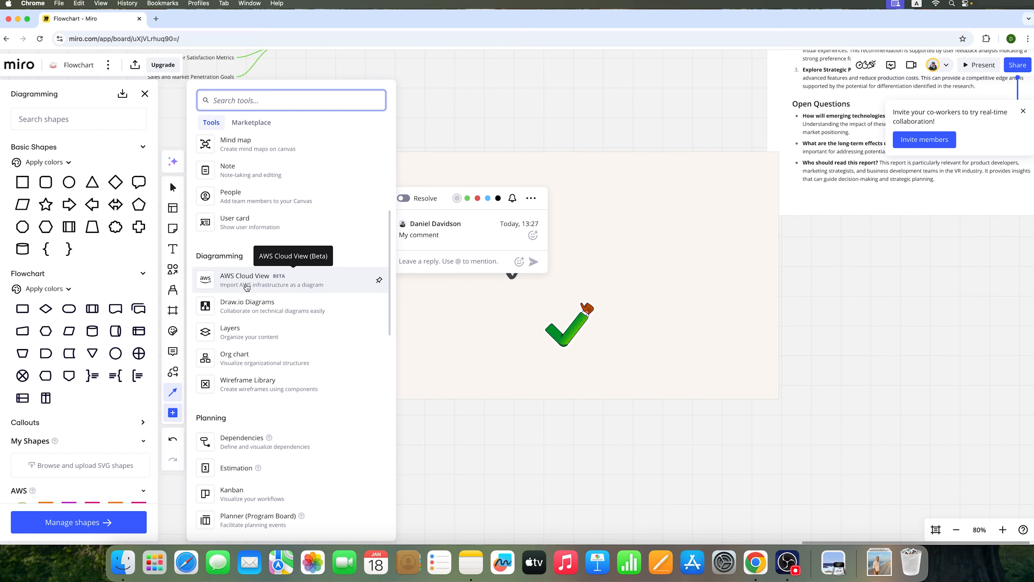
scroll(248, 286, "down", 3)
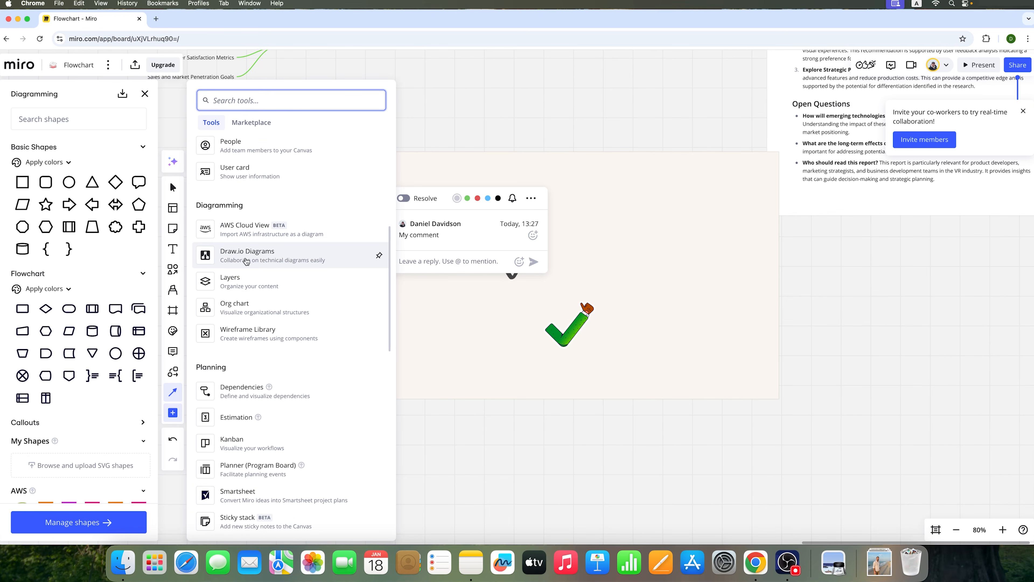
scroll(246, 261, "down", 3)
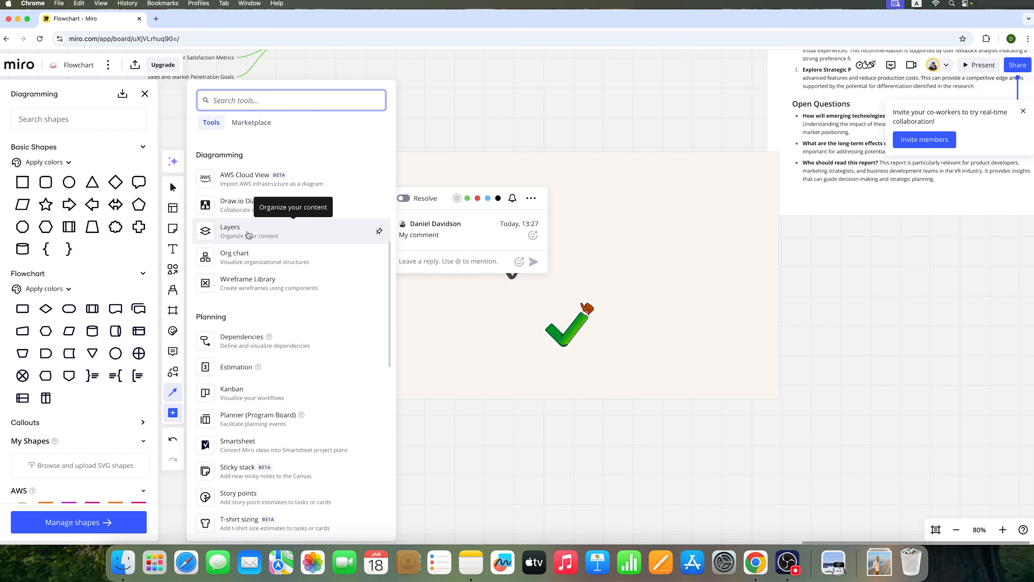
scroll(261, 285, "down", 4)
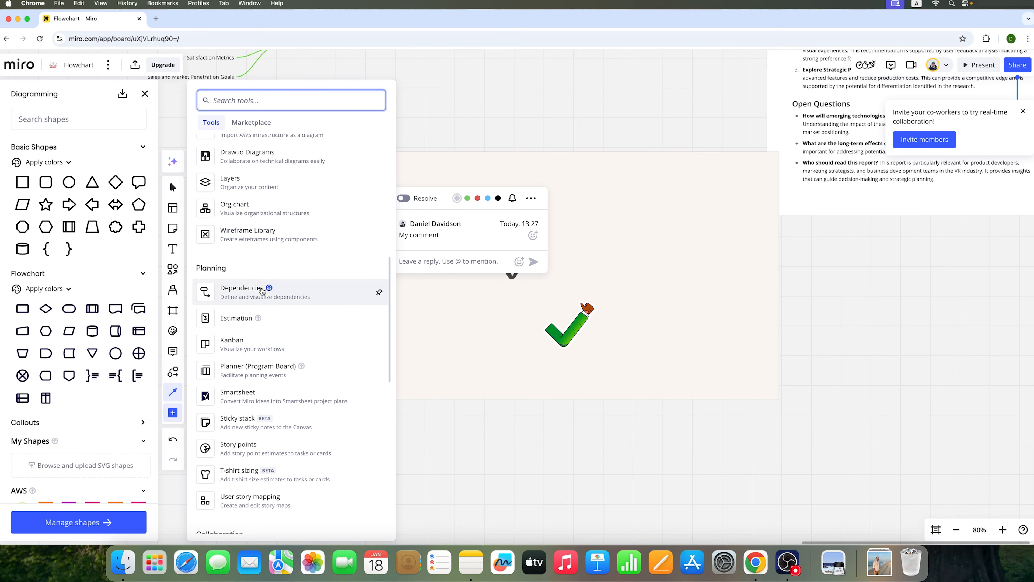
scroll(261, 287, "down", 2)
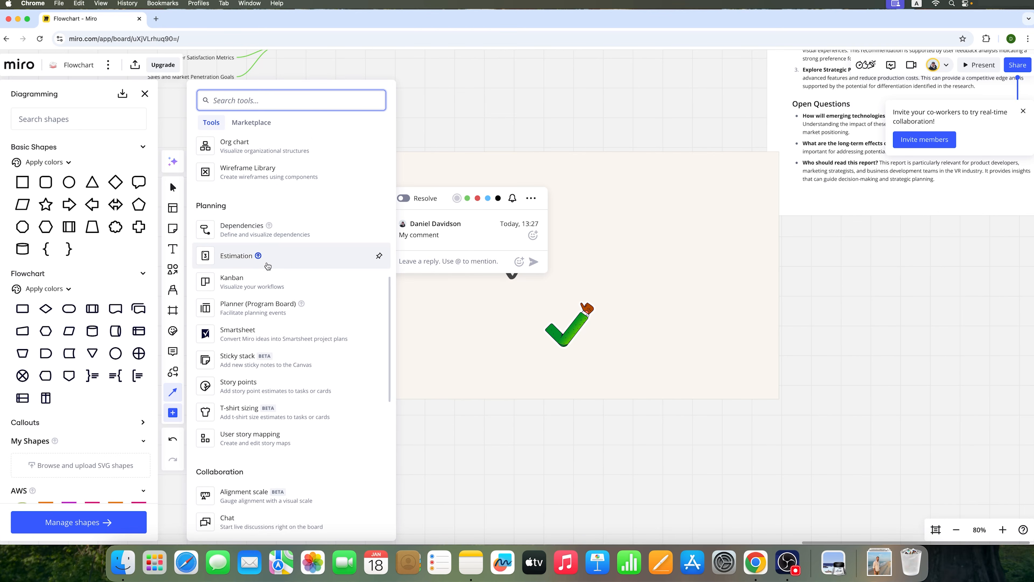
scroll(257, 288, "down", 2)
scroll(265, 245, "down", 2)
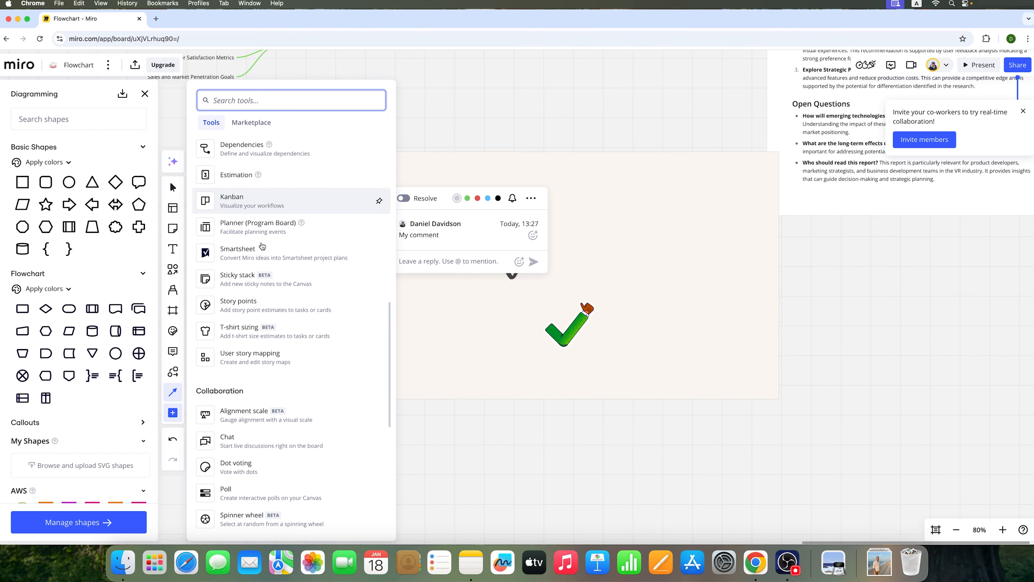
scroll(261, 239, "down", 6)
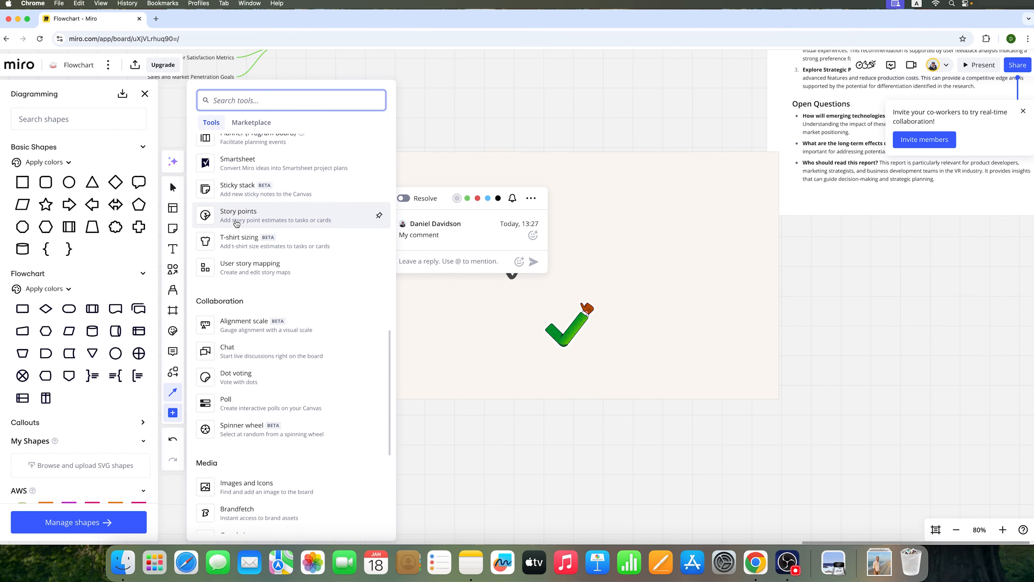
scroll(240, 240, "down", 4)
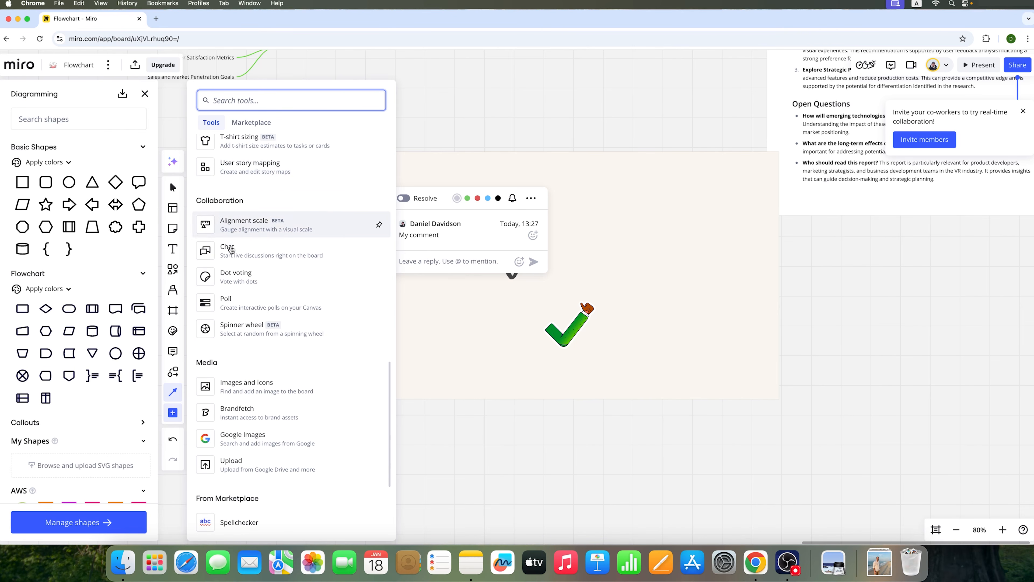
scroll(241, 258, "down", 3)
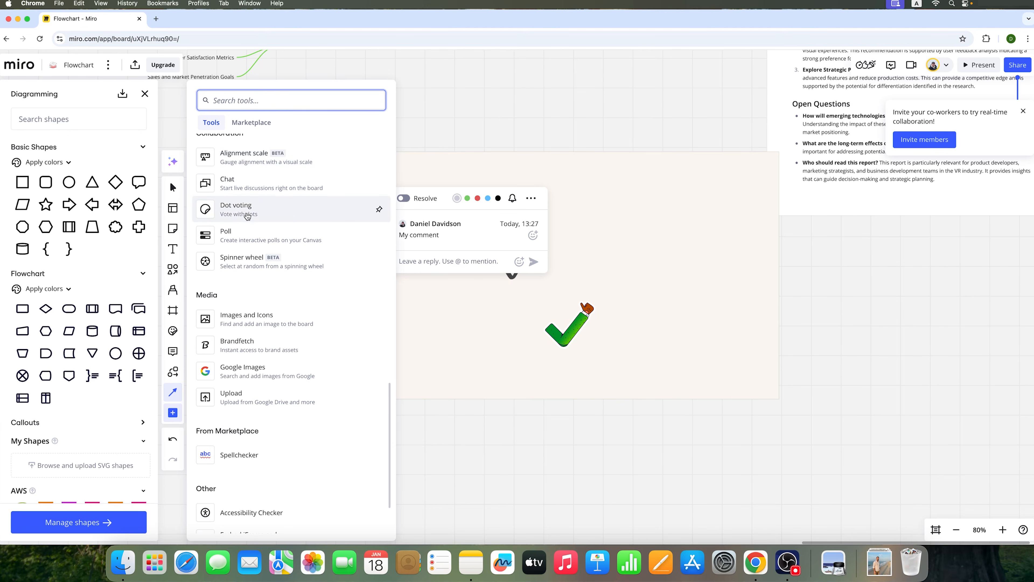
scroll(252, 245, "down", 4)
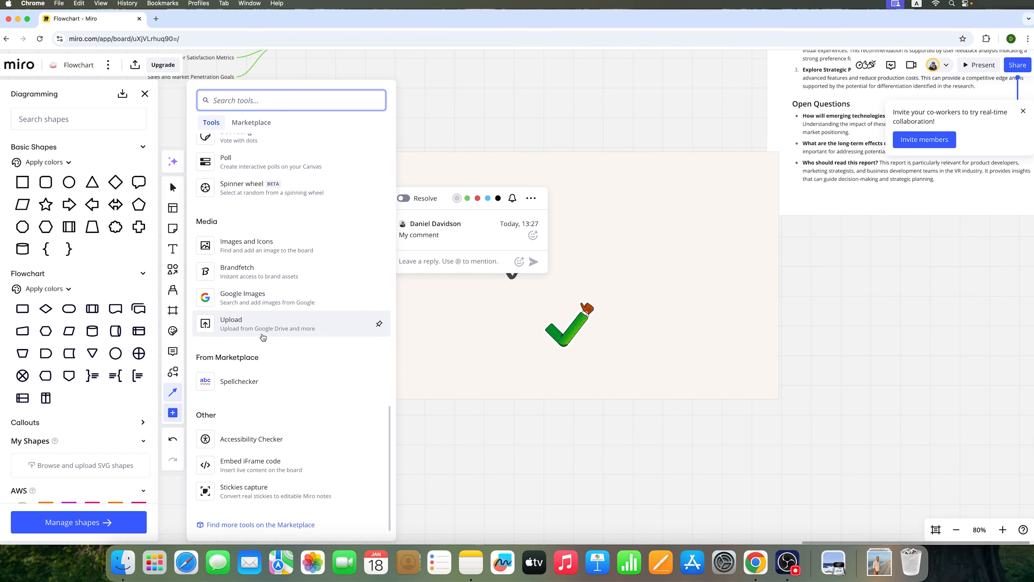
scroll(263, 336, "down", 1)
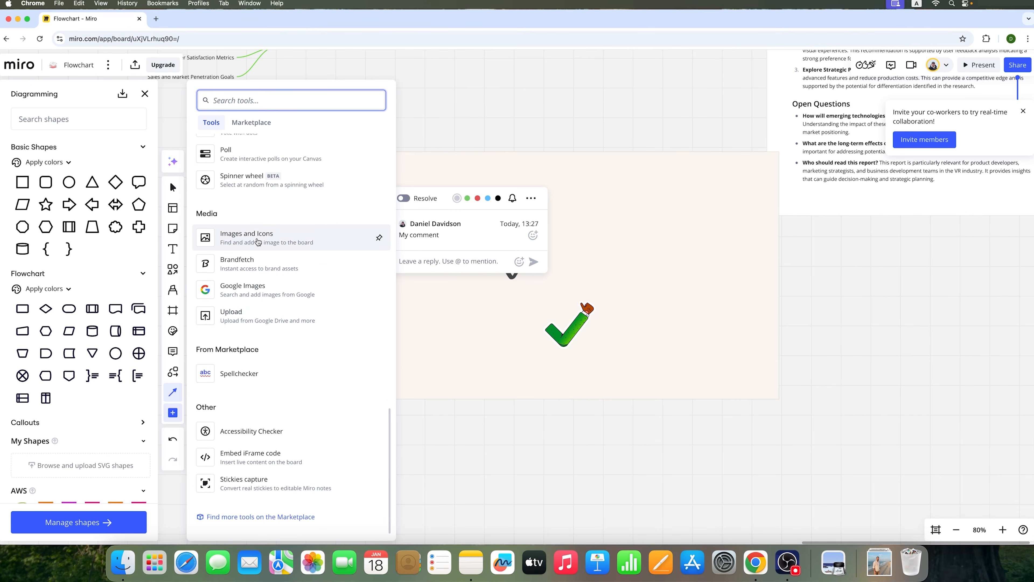
scroll(249, 287, "up", 10)
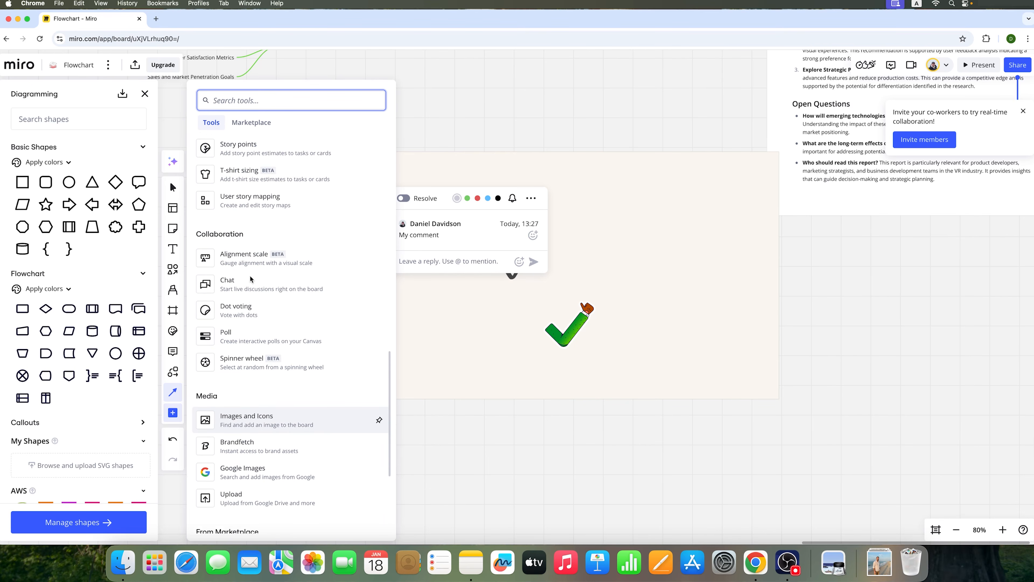
scroll(250, 282, "up", 3)
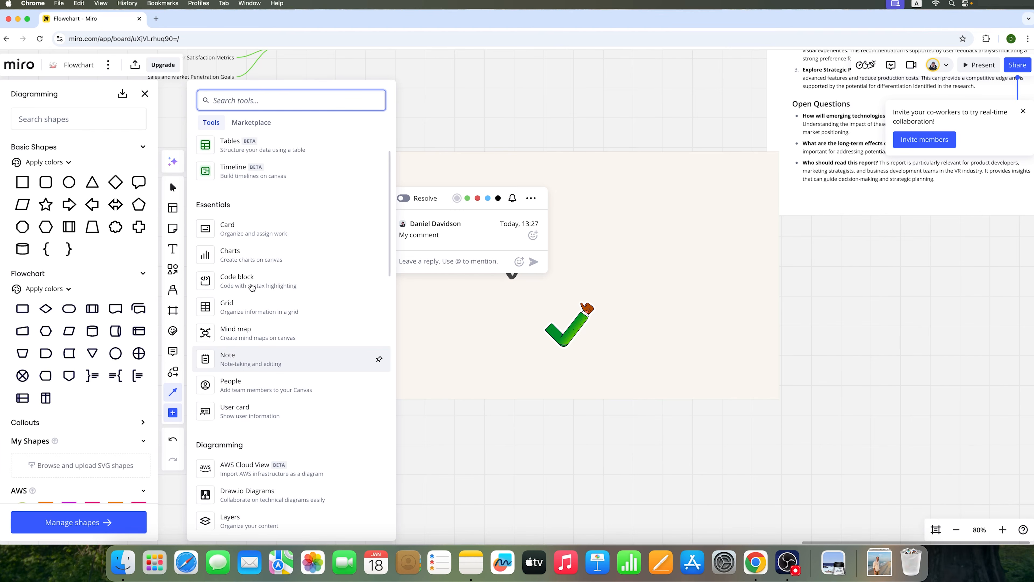
scroll(252, 287, "down", 3)
scroll(248, 294, "down", 2)
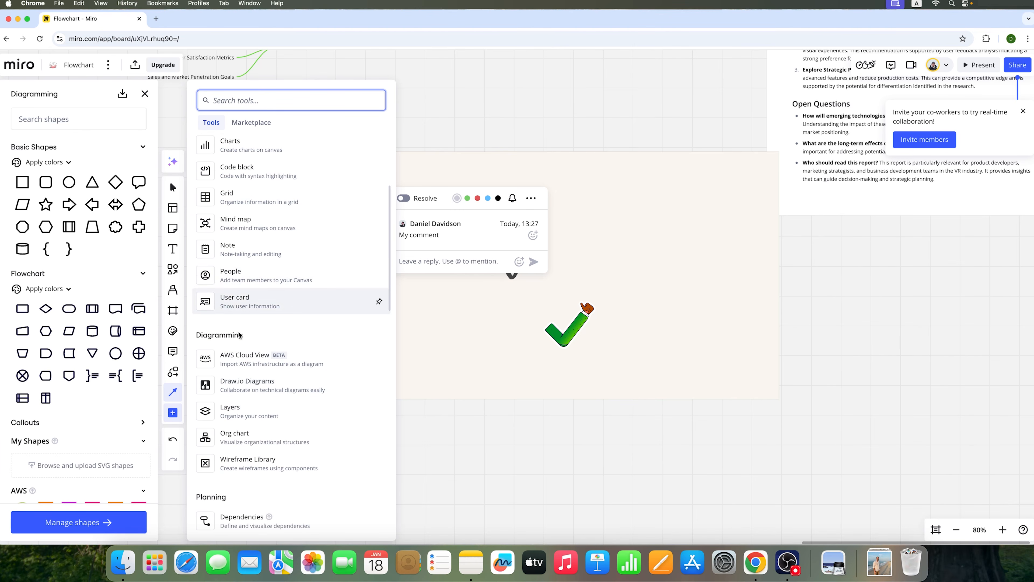
Step: Add a Kanban board below the 18jan frame and place a duplicate of it to its right
scroll(244, 338, "down", 5)
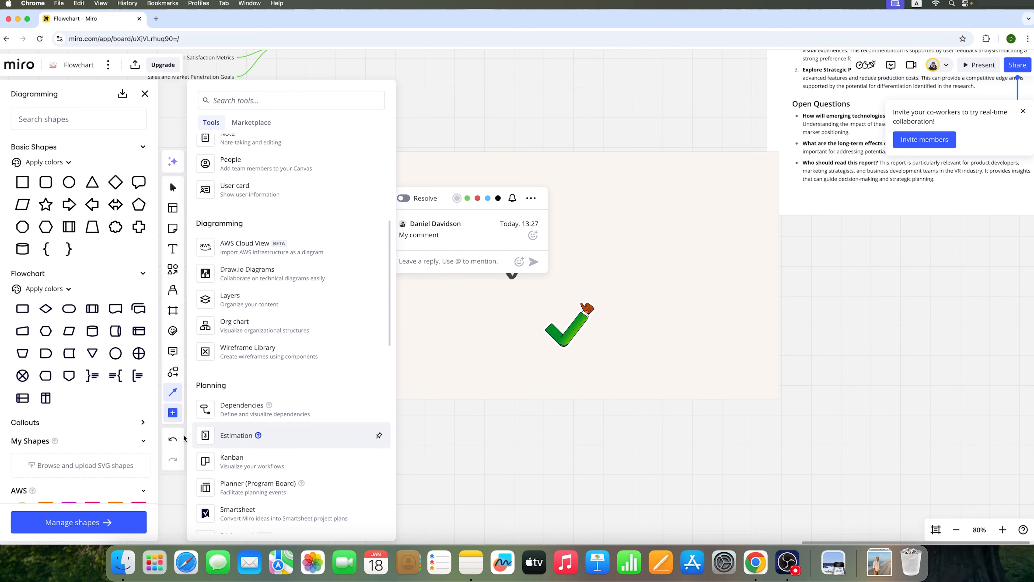
left_click(215, 459)
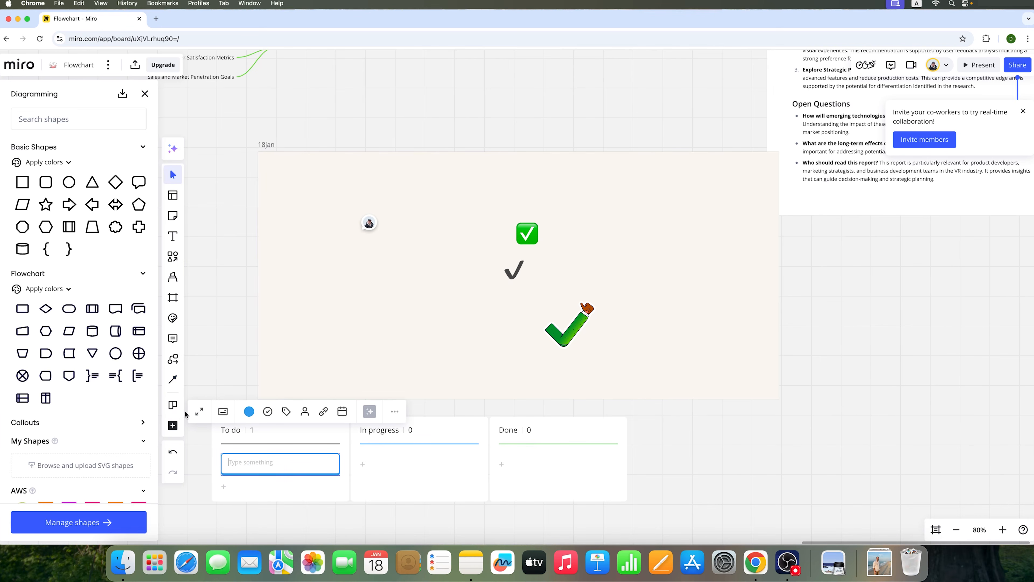
scroll(409, 432, "down", 3)
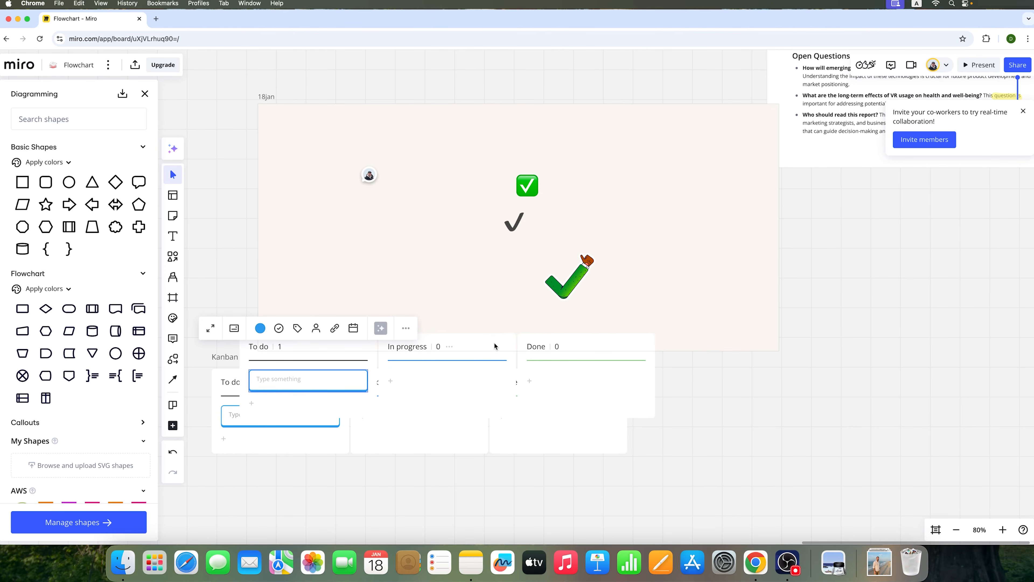
key("super+d")
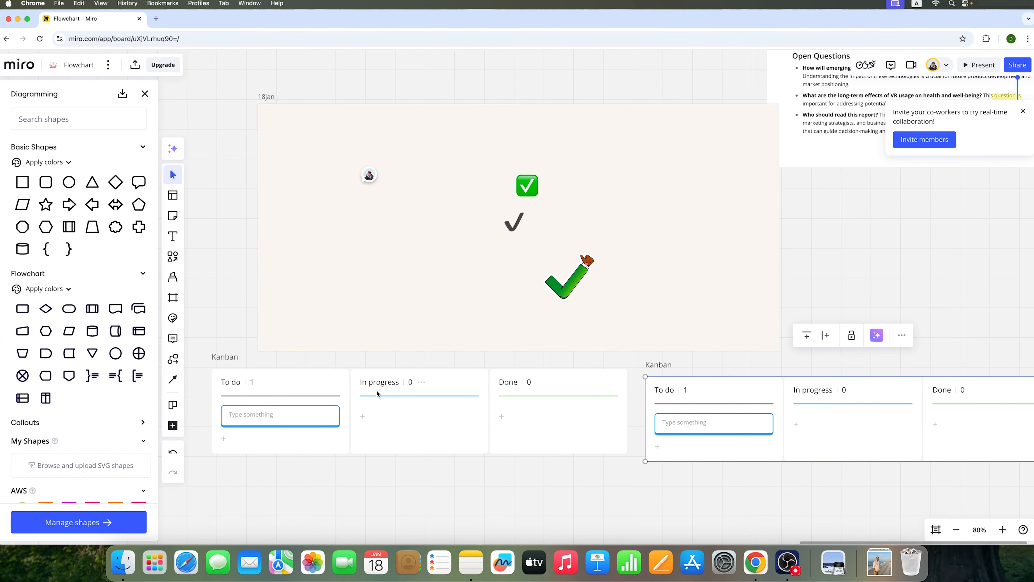
Step: Title the To do card of the original Kanban "Task", move it to the Done column and close its card details
left_click(304, 418)
left_click(333, 414)
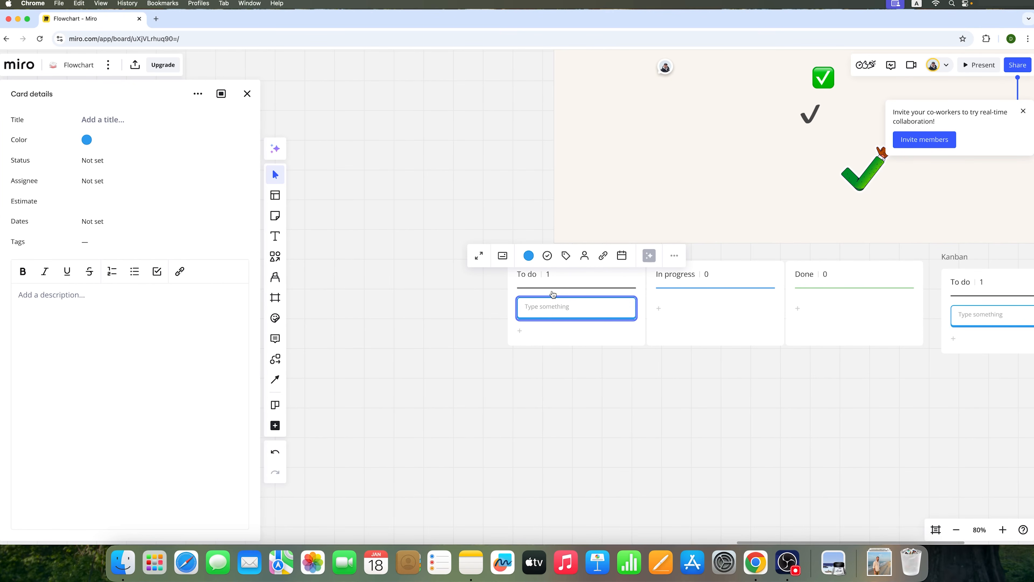
type("Task")
left_click(591, 341)
left_click_drag(628, 307, 839, 309)
scroll(696, 303, "down", 2)
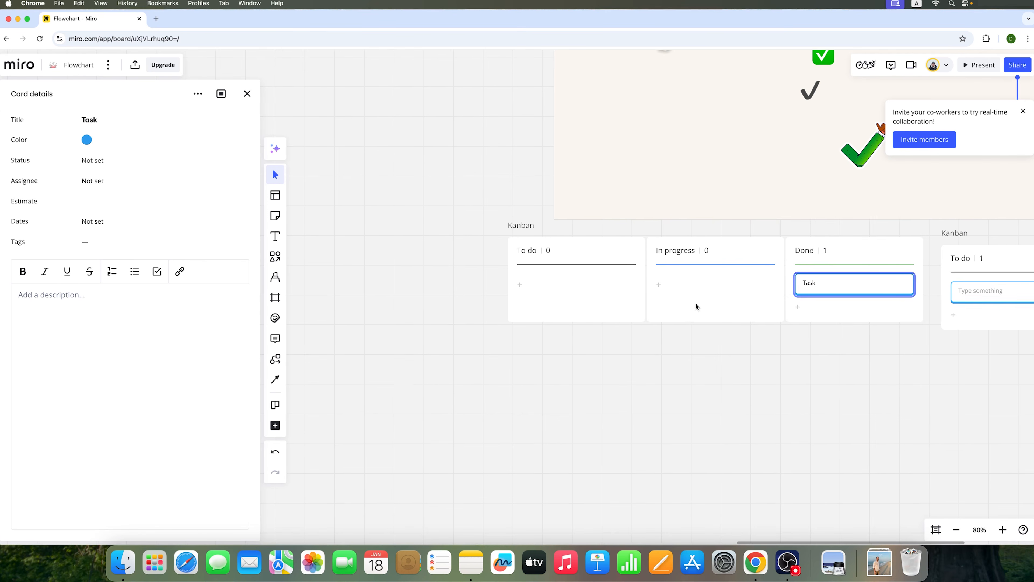
scroll(544, 314, "down", 1)
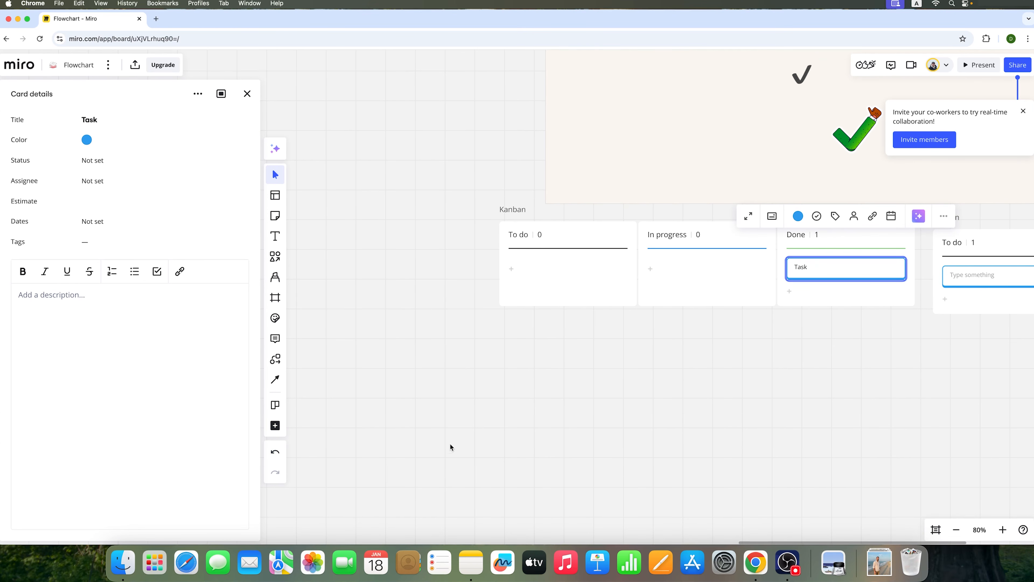
left_click(248, 94)
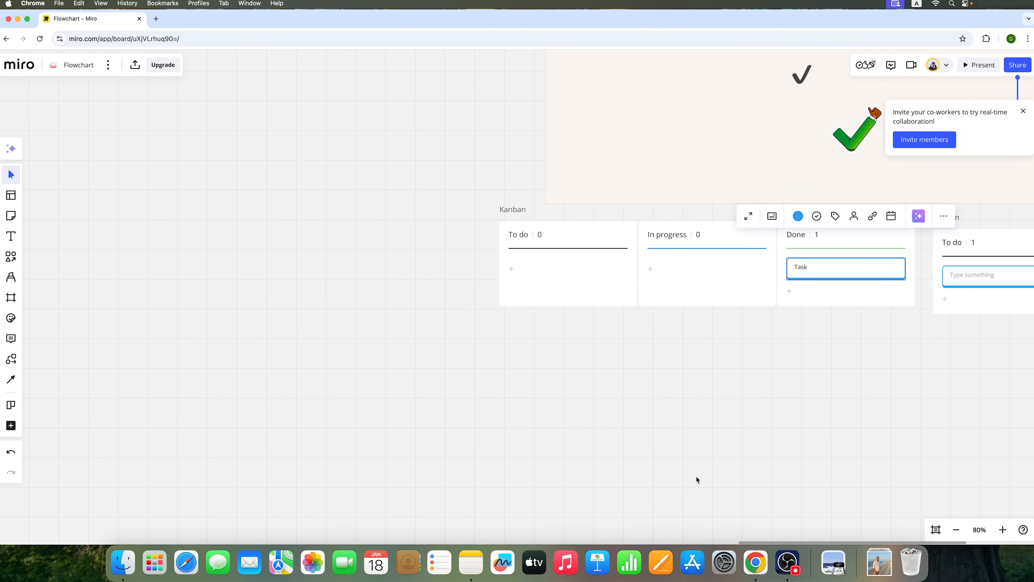
Step: Show the board's list of frames, with the co-worker invitation dismissed, and select the 18jan frame
left_click(936, 529)
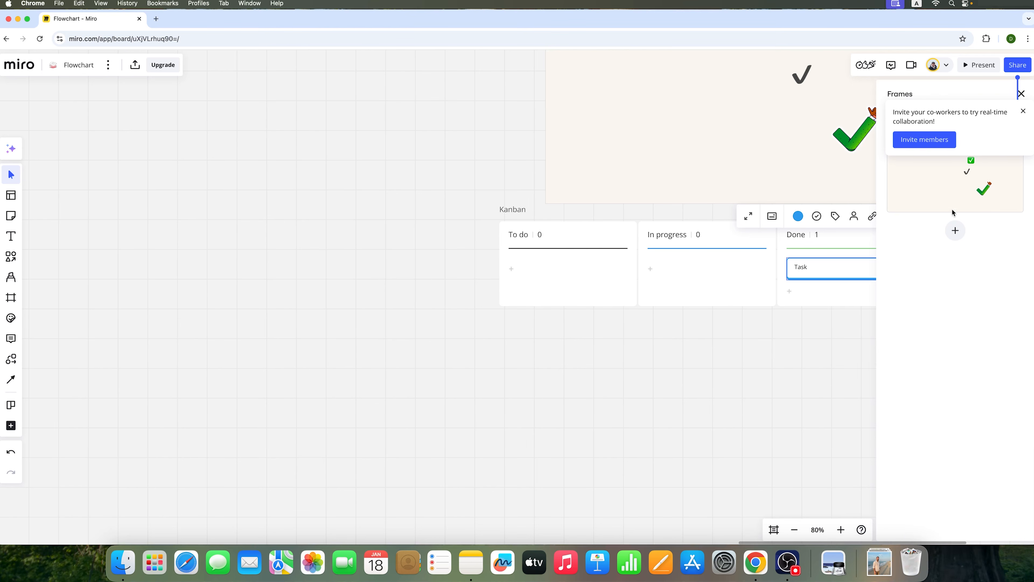
left_click(1023, 111)
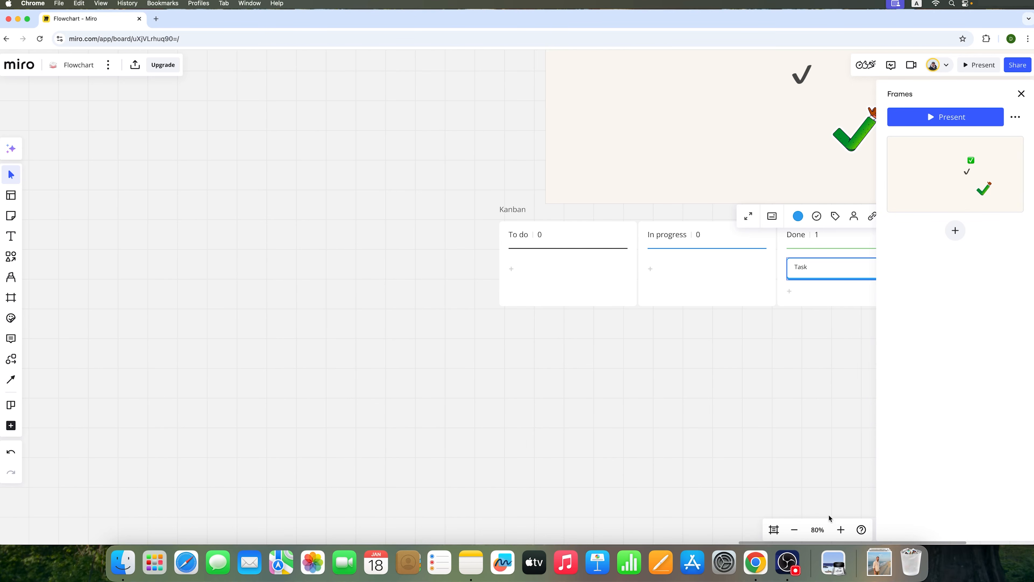
left_click(687, 153)
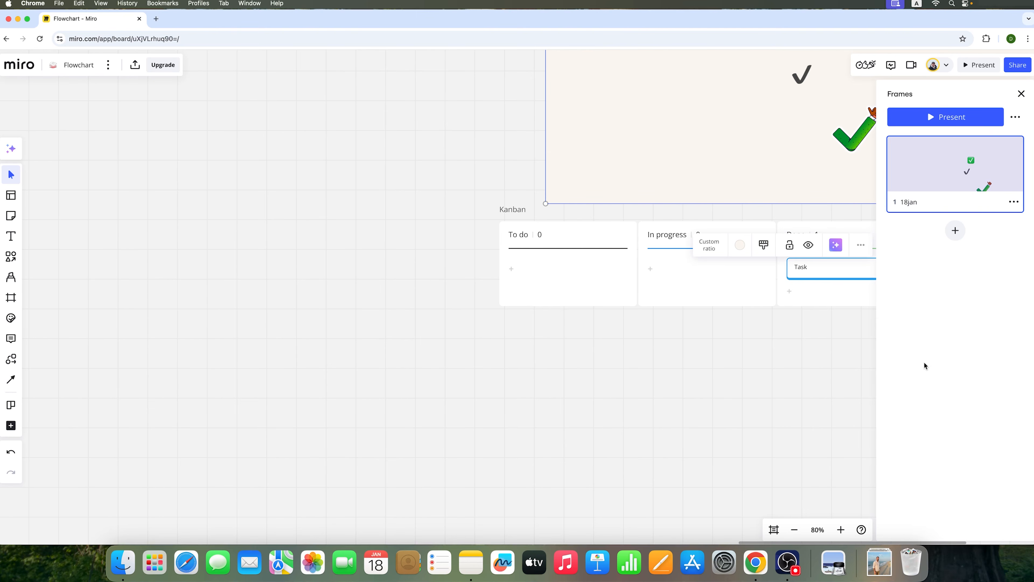
Step: Close the frames list and examine the facilitation tools, including the timer offer, reactions, private mode, note and voting
left_click(1021, 94)
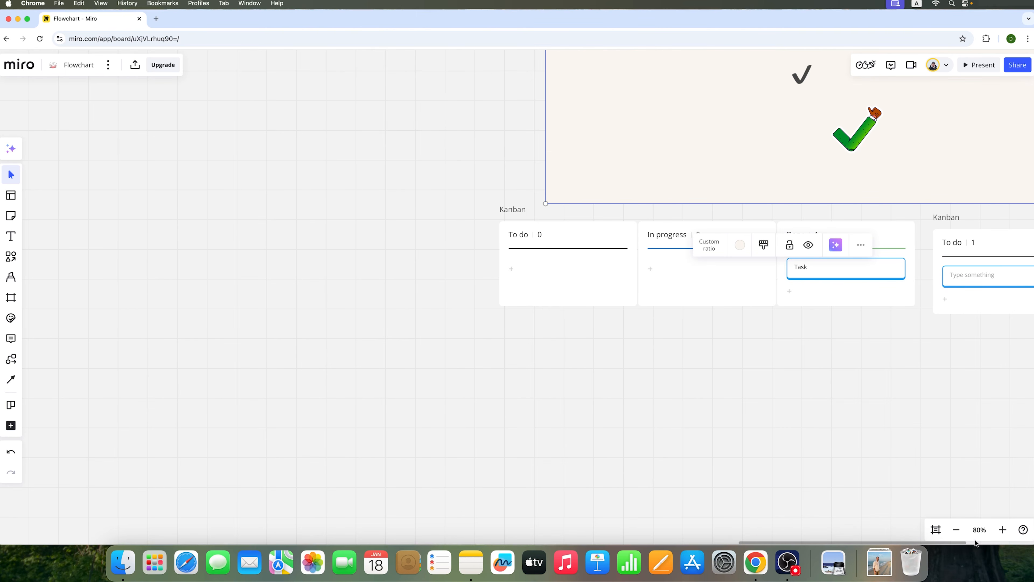
left_click(957, 530)
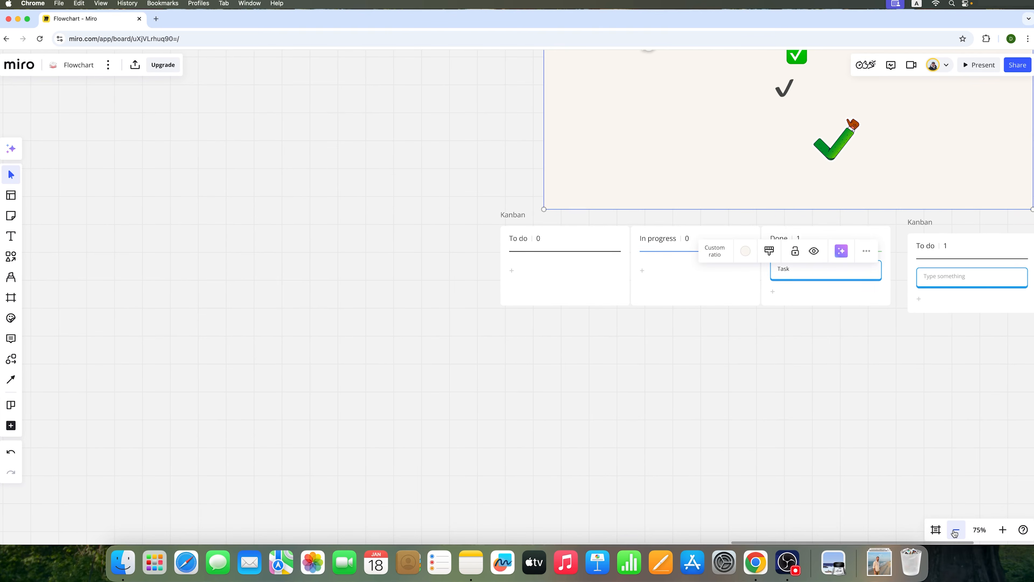
left_click(957, 530)
left_click(1003, 530)
left_click(862, 61)
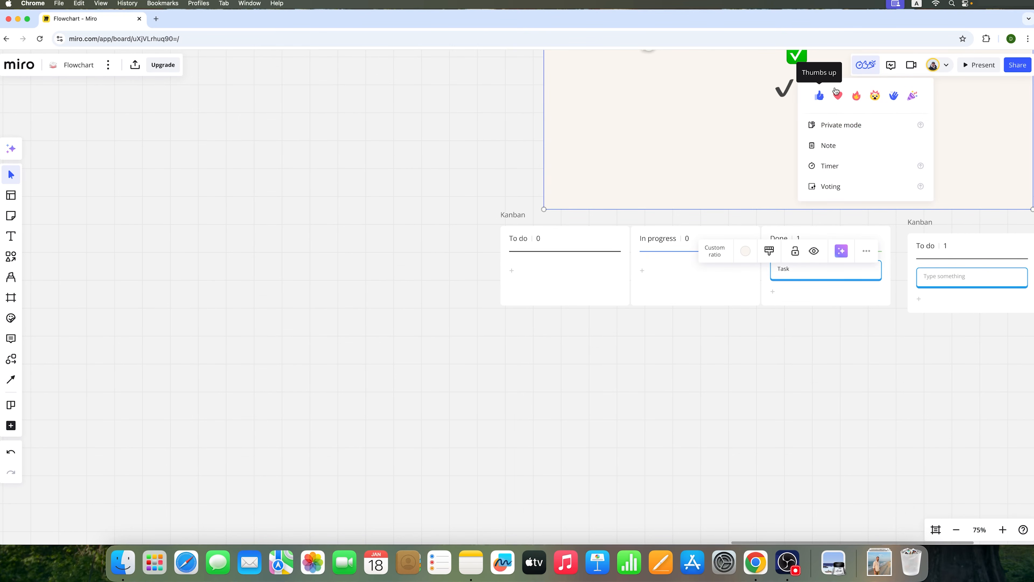
left_click(831, 167)
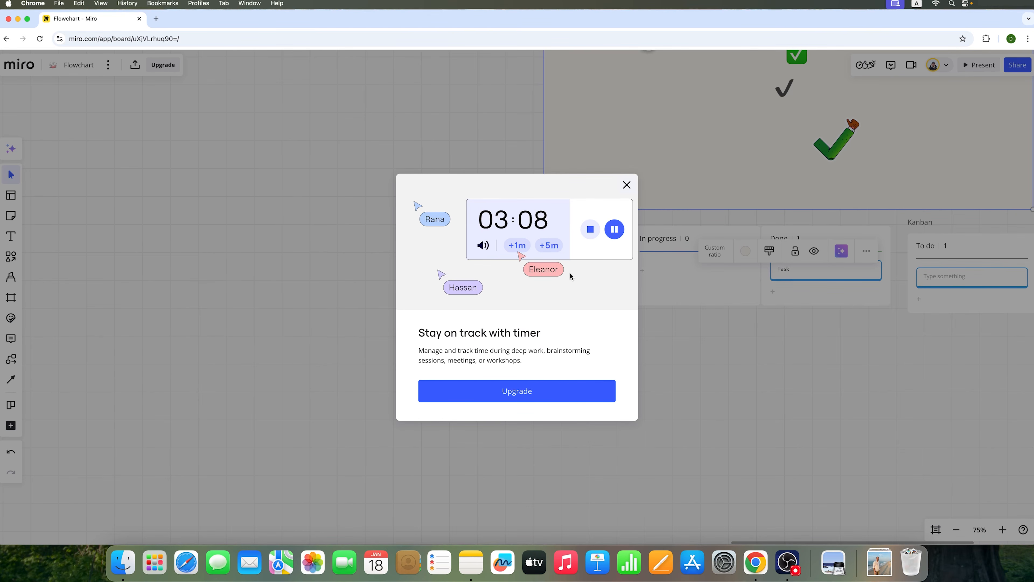
left_click(626, 184)
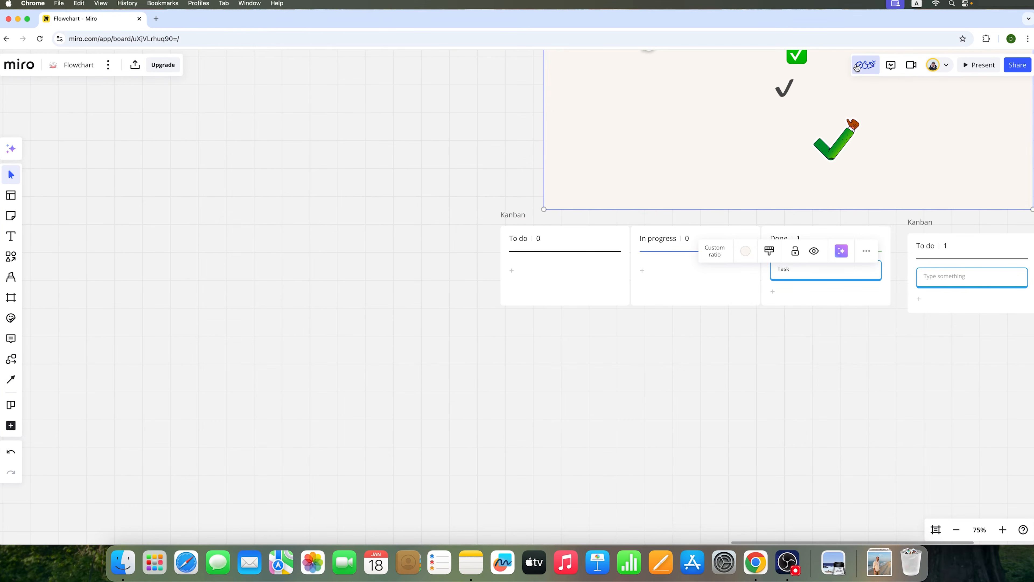
left_click(857, 67)
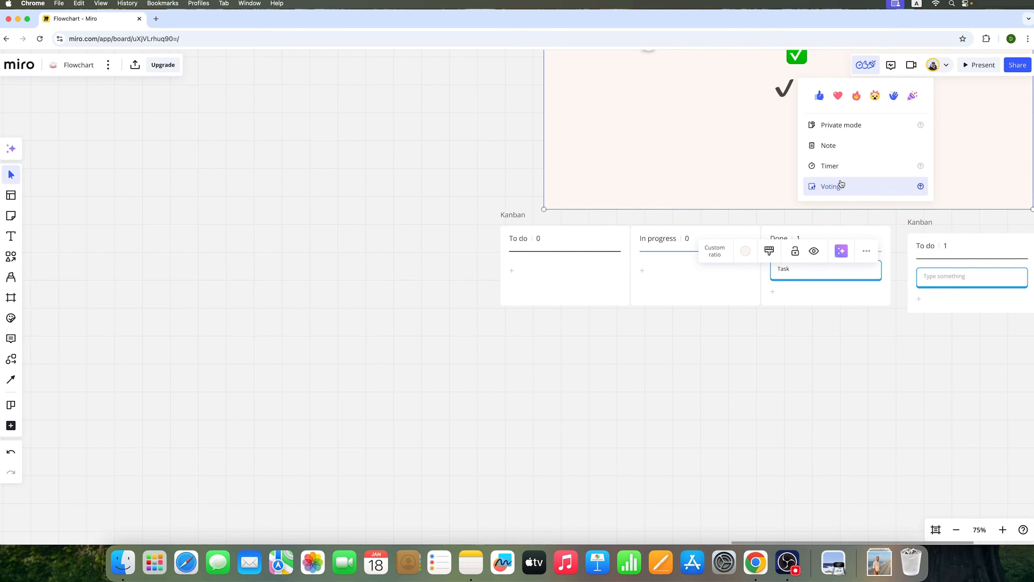
Step: Review the board's comments and the team notifications in the activity overview and close it
left_click(891, 65)
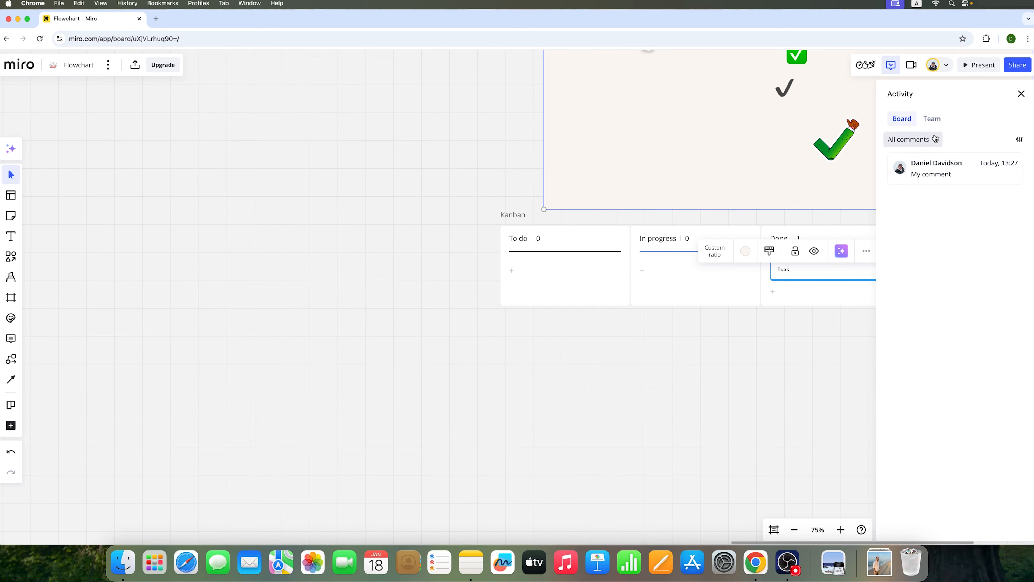
left_click(933, 119)
left_click(902, 119)
left_click(937, 121)
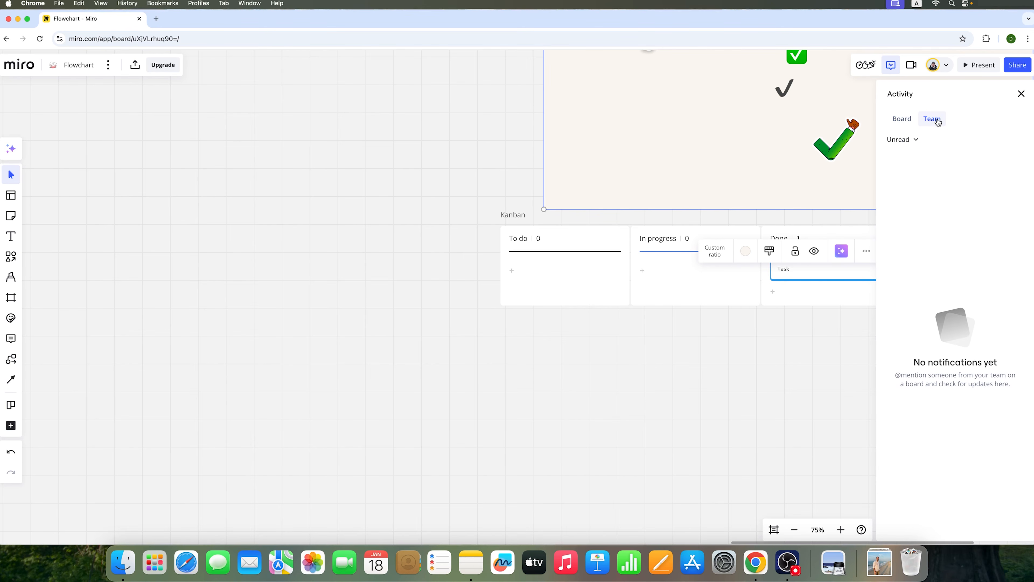
left_click(902, 119)
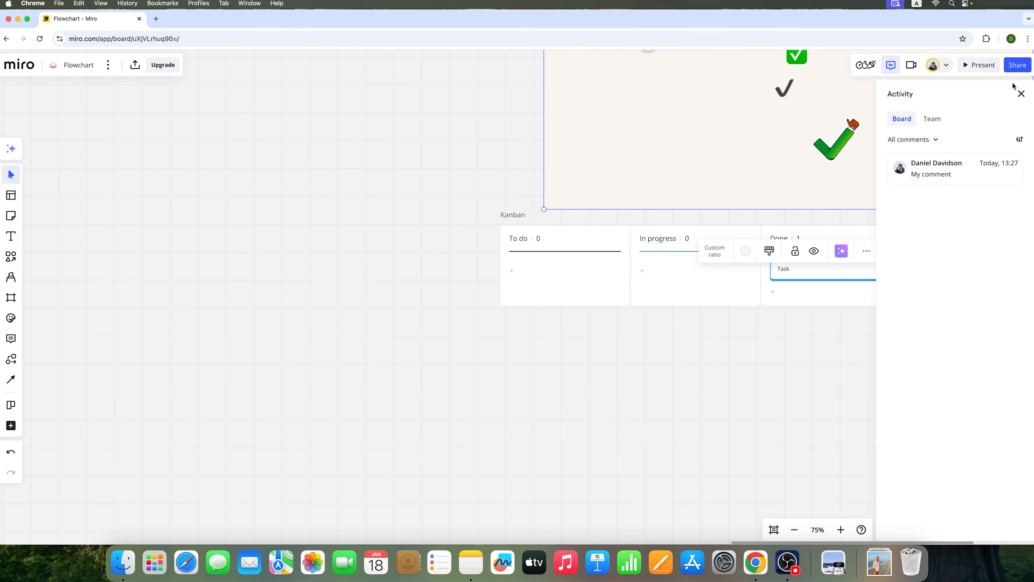
left_click(1020, 94)
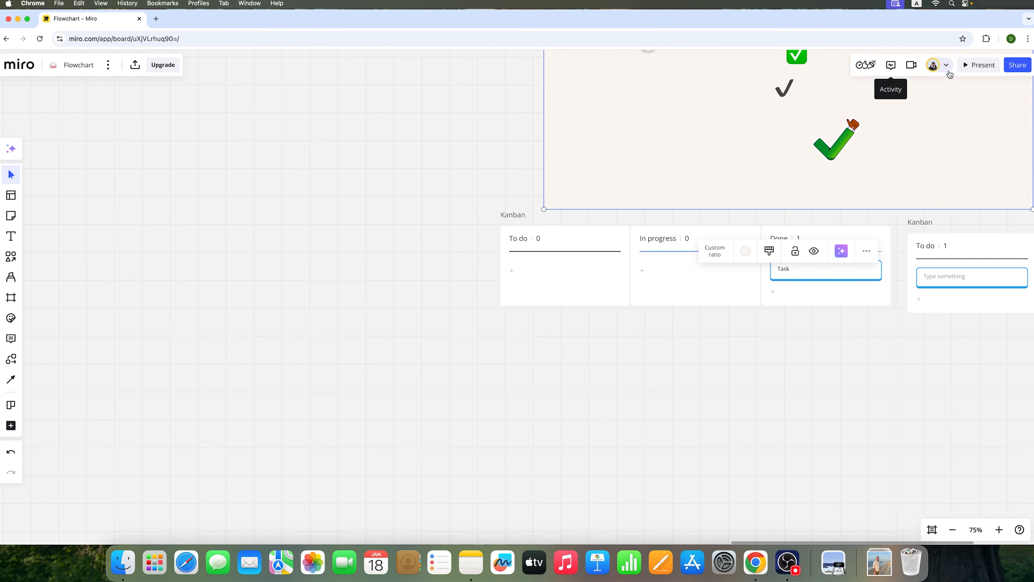
Step: Check the Talktrack and board owner profile options, and run and stop a full-screen presentation of the 18jan frame
left_click(913, 69)
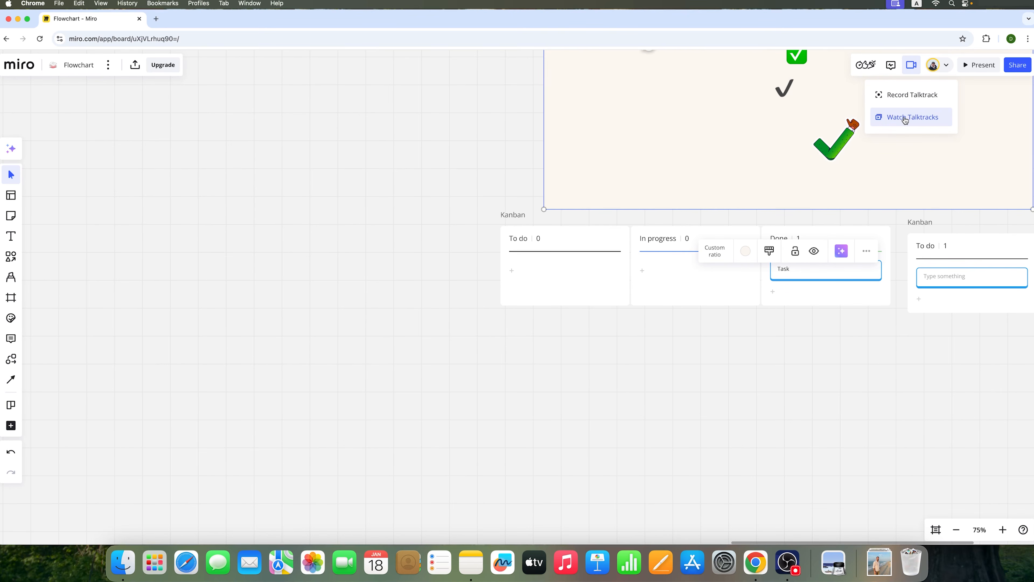
left_click(933, 66)
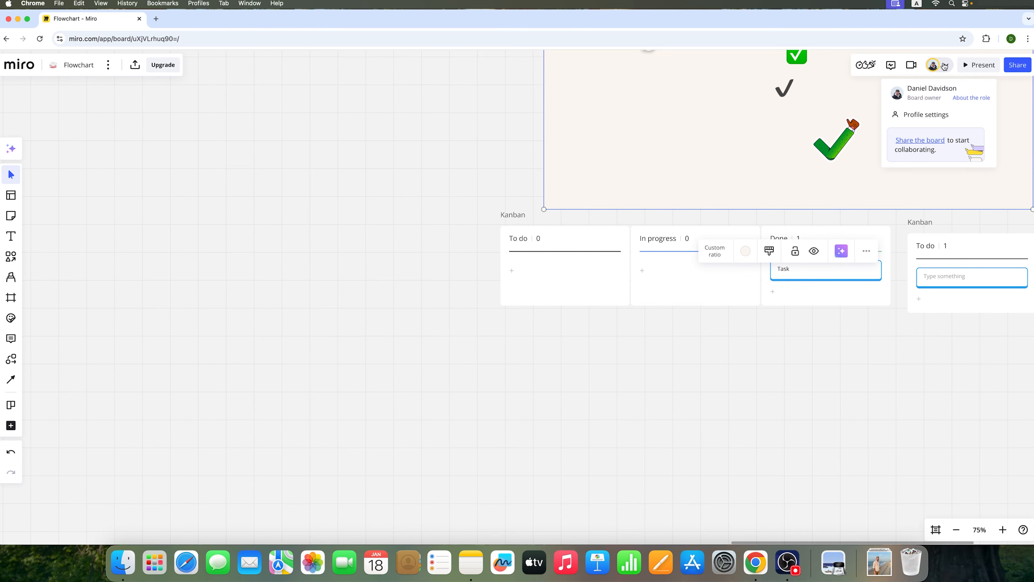
left_click(980, 66)
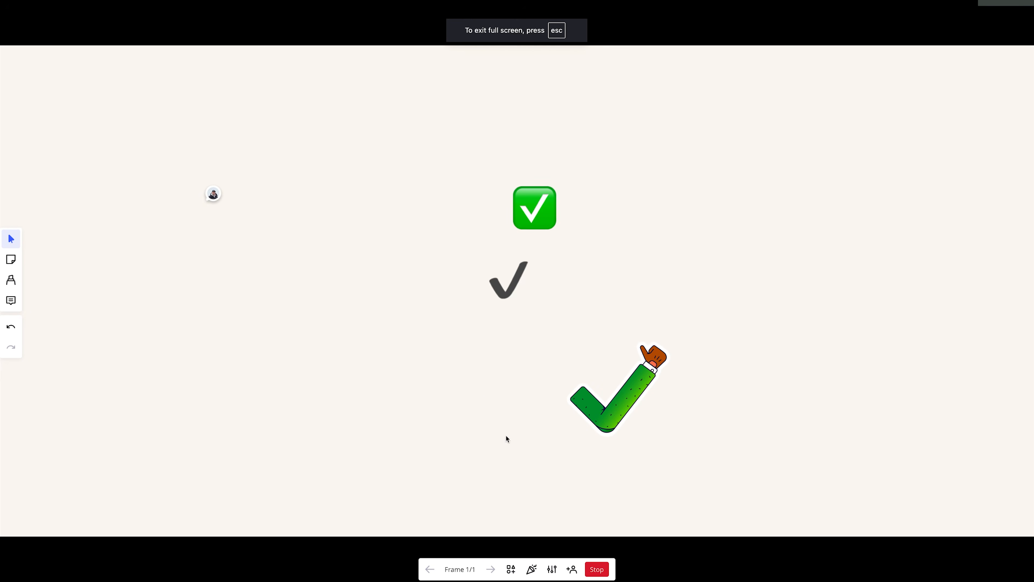
left_click(596, 573)
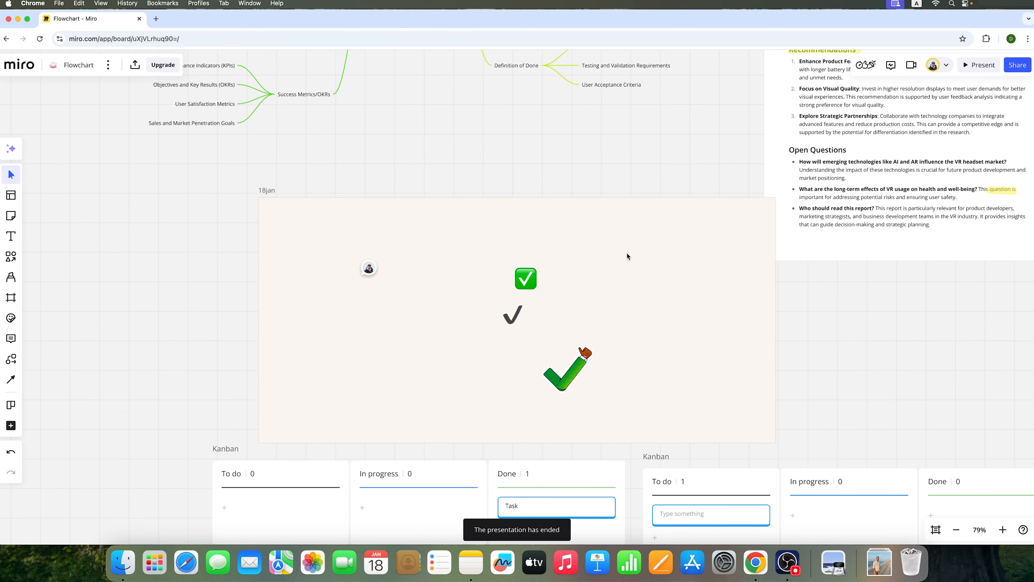
Step: Move the 18jan frame up and to the left on the board and duplicate it
left_click_drag(246, 208, 188, 196)
left_click(422, 280)
left_click_drag(431, 284, 320, 253)
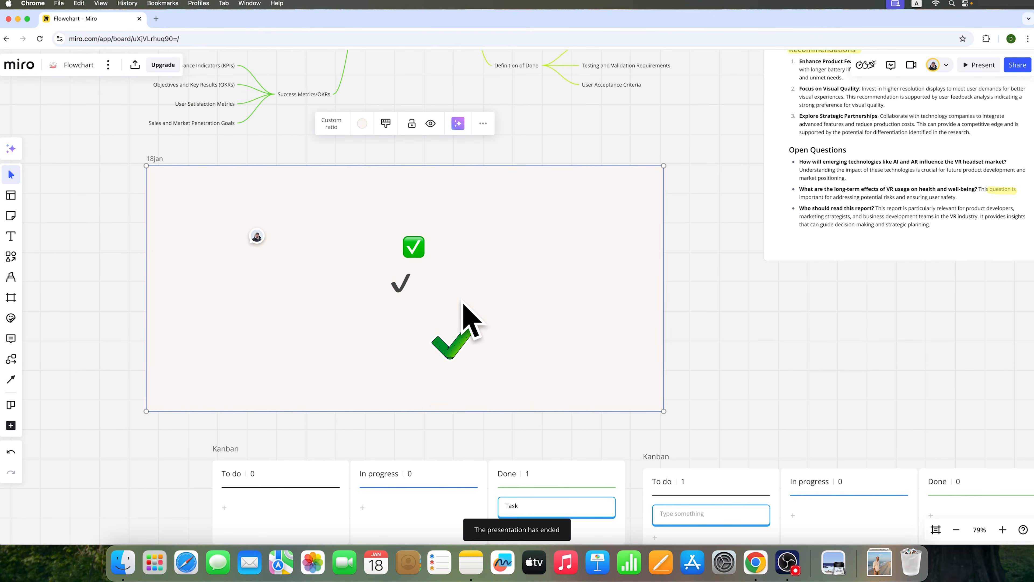
right_click(545, 233)
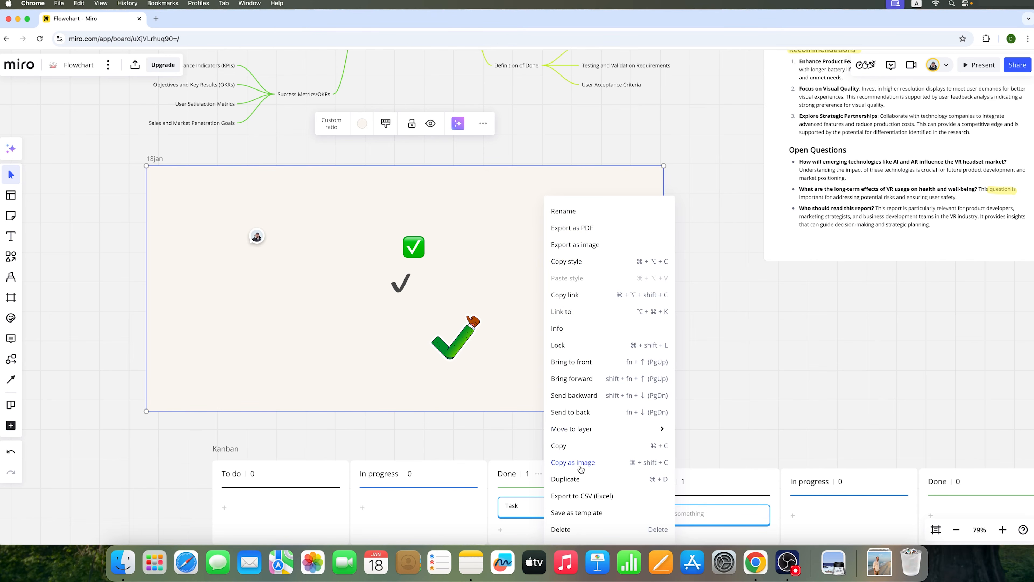
left_click(572, 480)
Step: Present the board with both the 18jan frame and its copy, leave full screen and stop the presentation
left_click(980, 65)
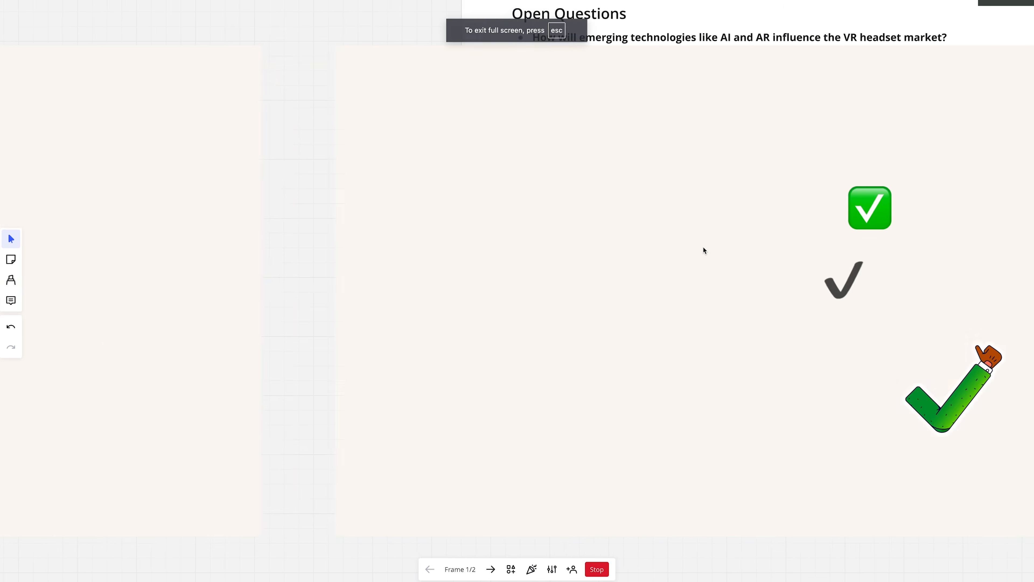
key("Escape")
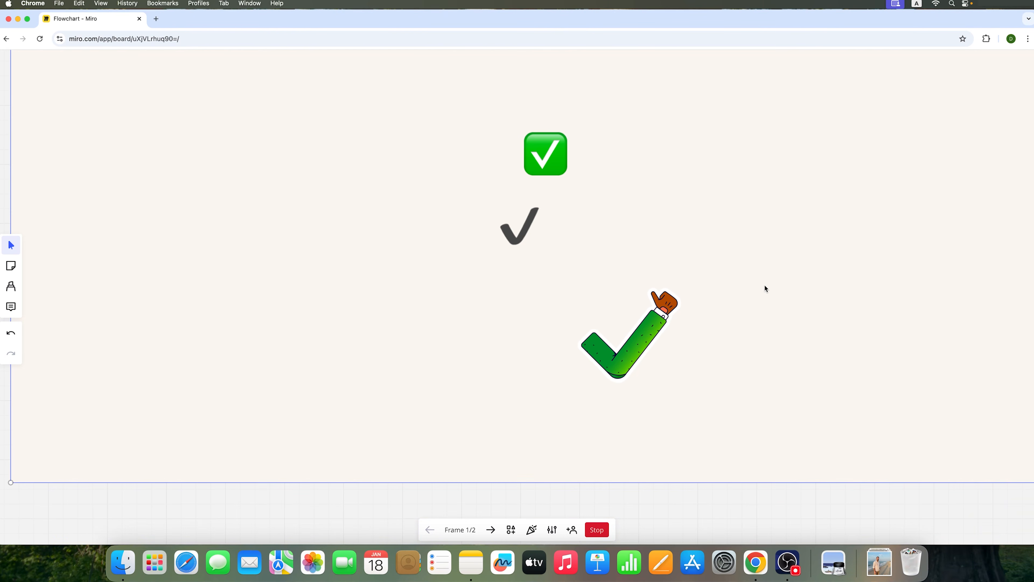
left_click(594, 529)
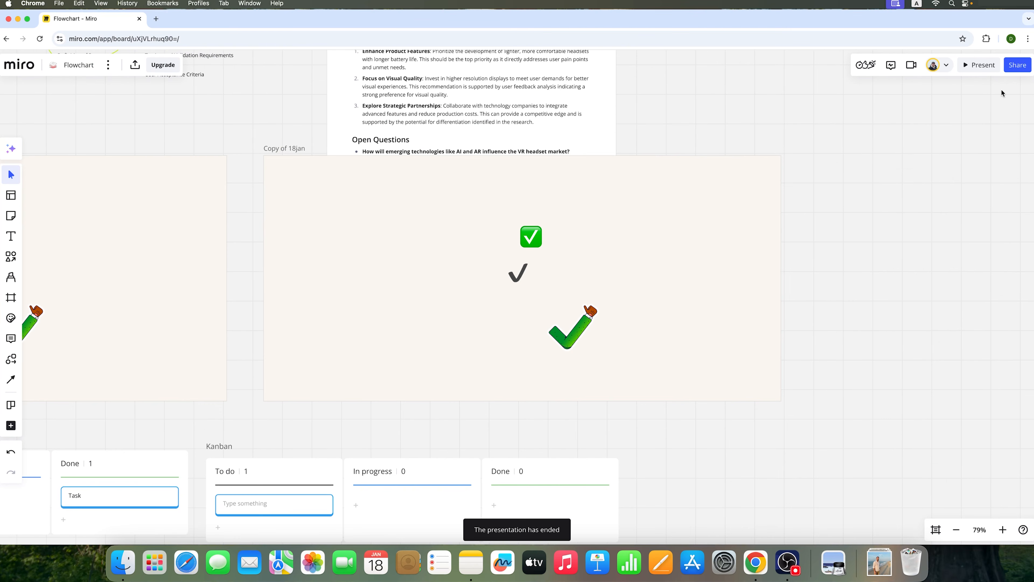
Step: Copy the team invite link with Can edit access from the board's sharing options
left_click(1016, 65)
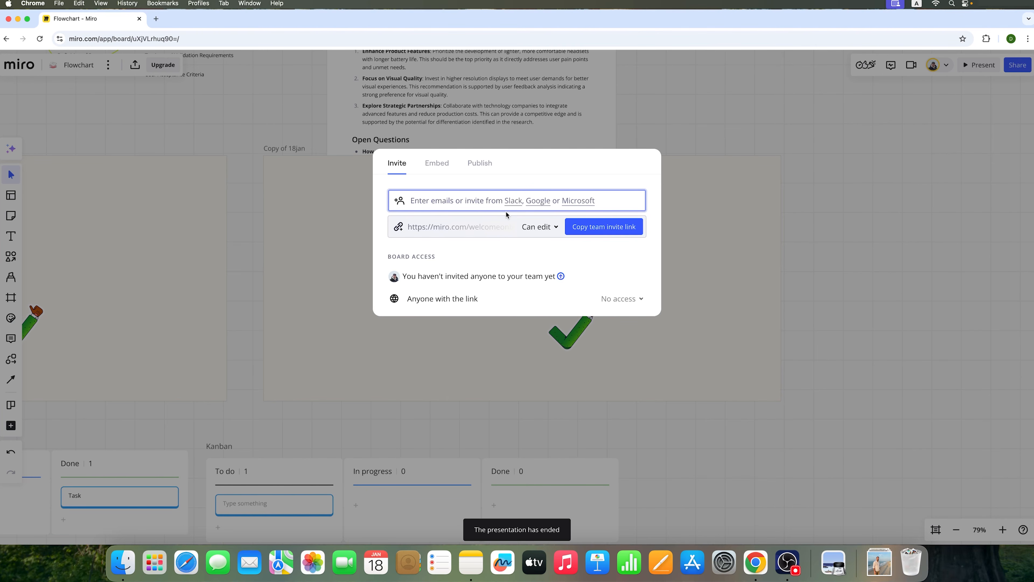
left_click(588, 226)
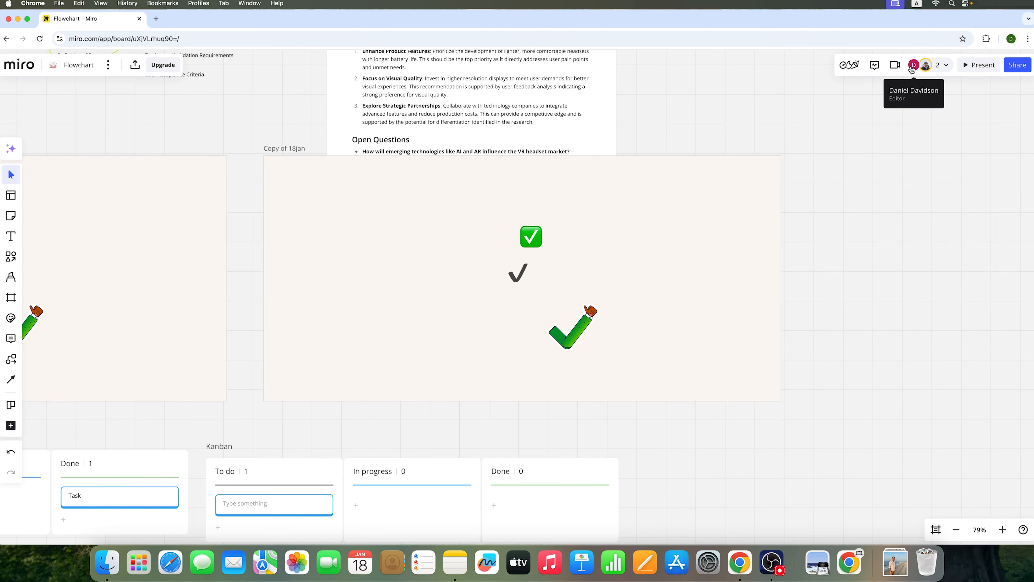
Step: Follow the invited editor's view of the flowchart, check the participant options, and end following by selecting the purple Process shapes
left_click(913, 67)
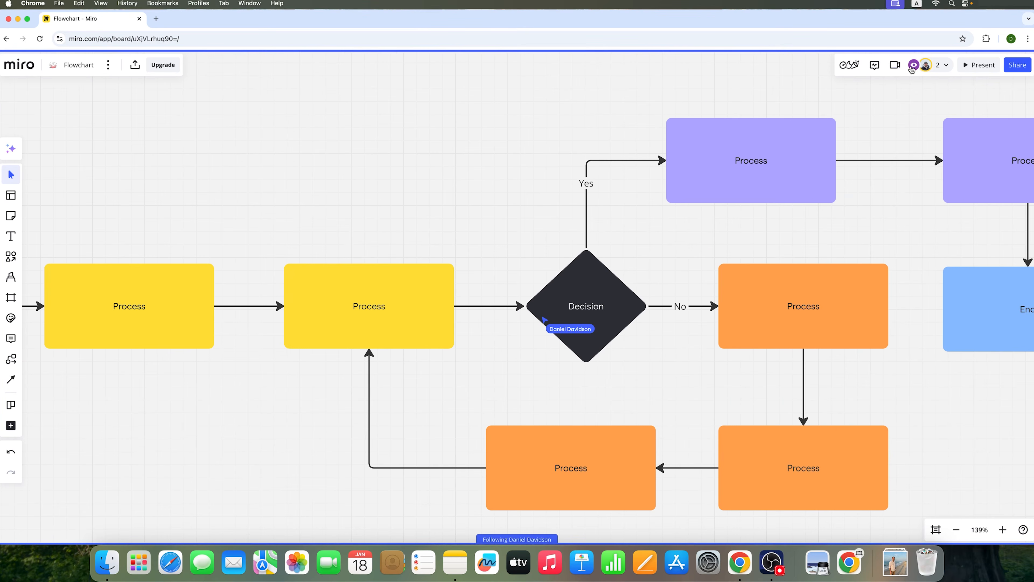
left_click(925, 67)
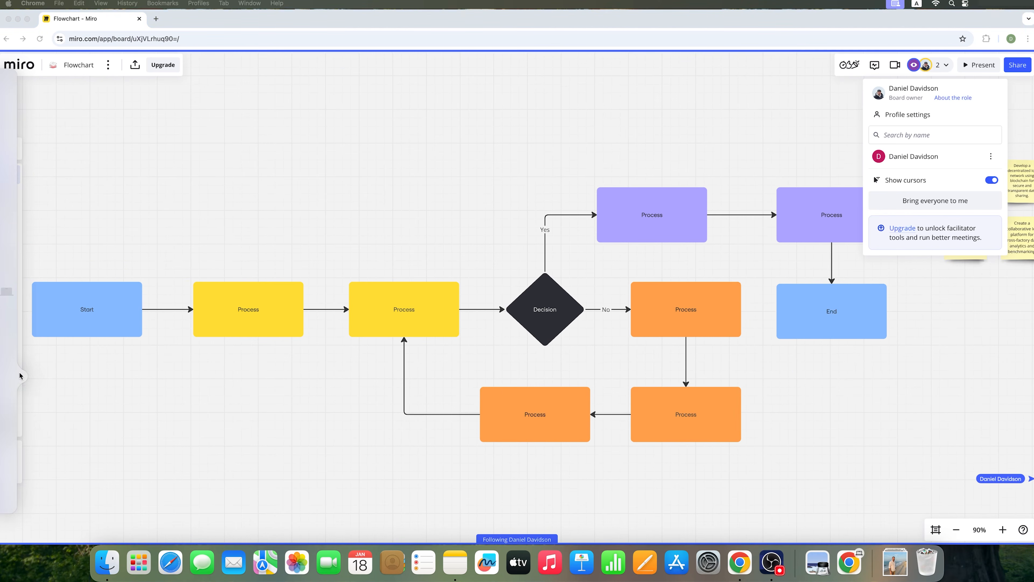
left_click(936, 429)
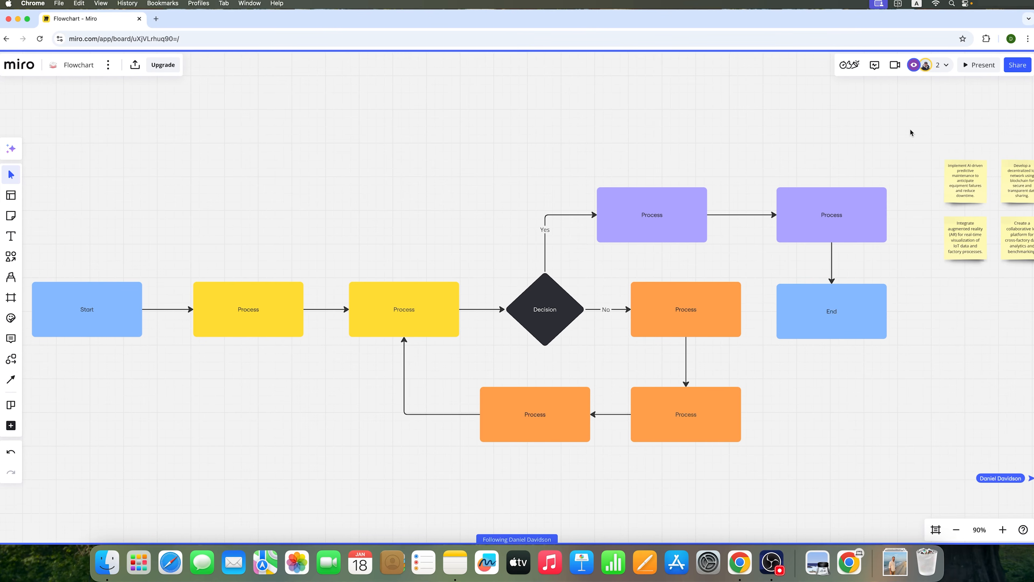
left_click_drag(914, 273, 698, 232)
left_click(936, 66)
left_click(900, 151)
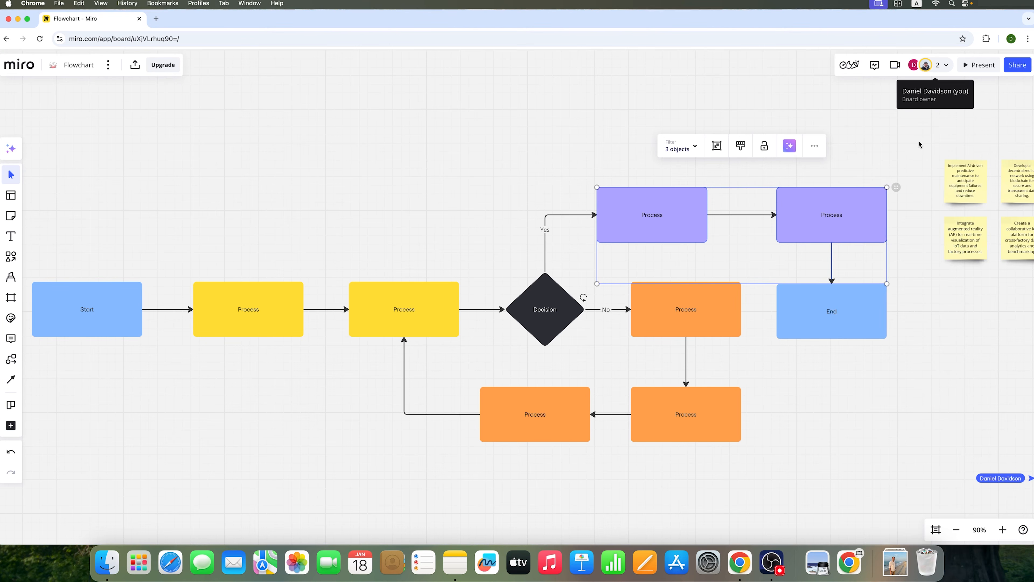